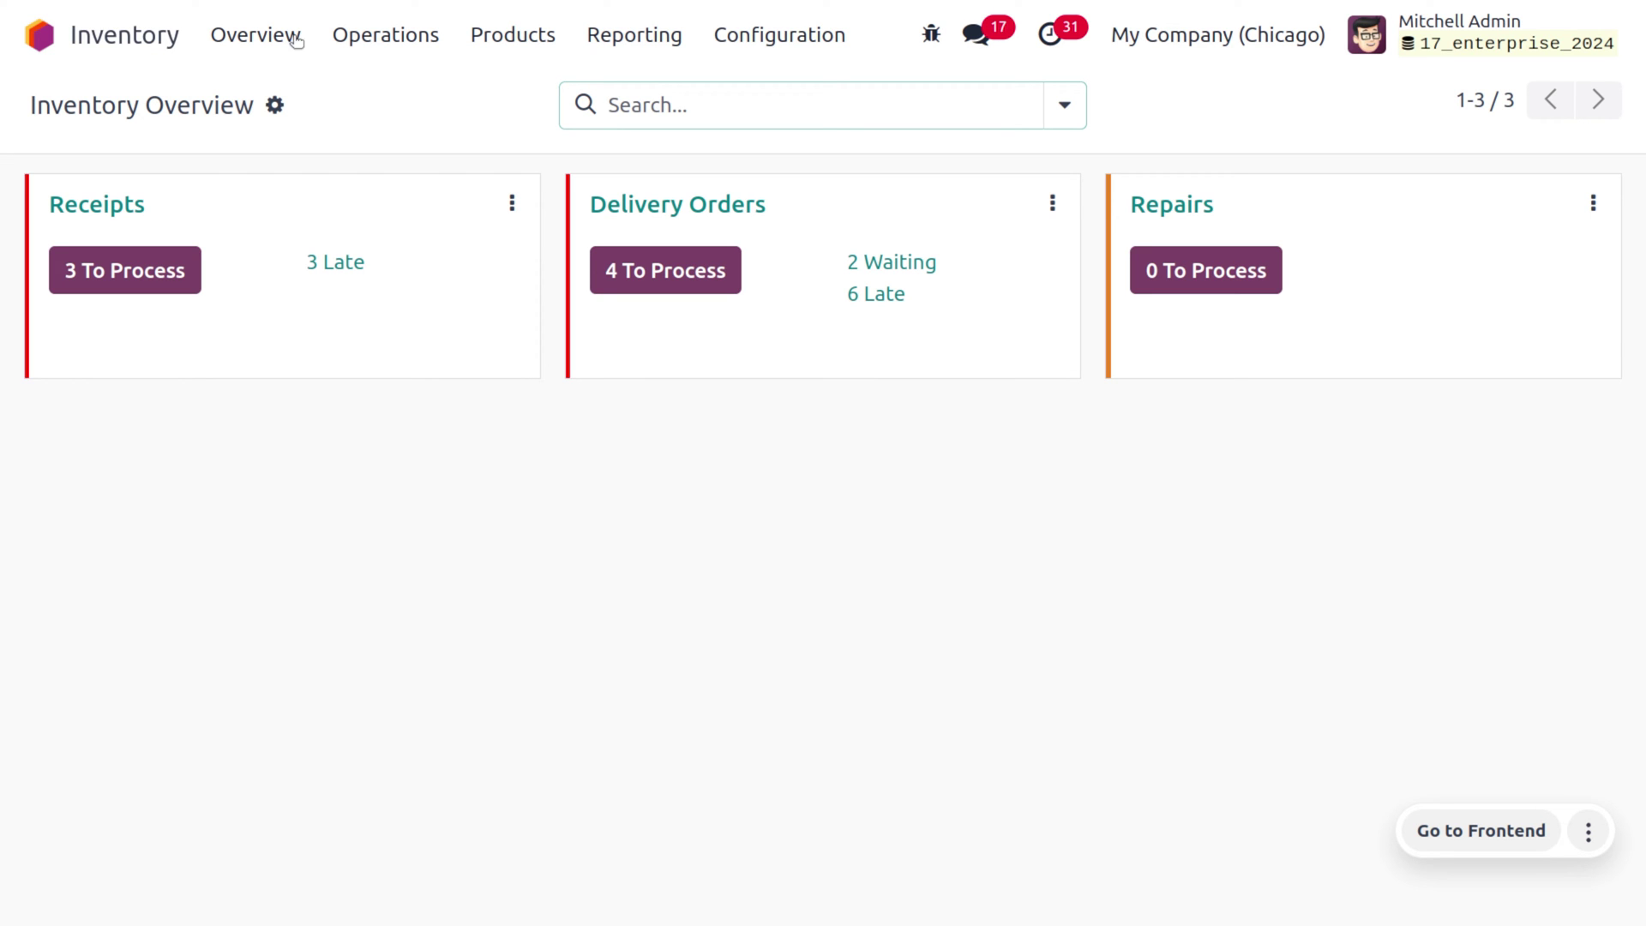
# Step: Open the Inventory settings and check the Storage Locations and Multi-Step Routes options in the Warehouse section
pyautogui.click(788, 31)
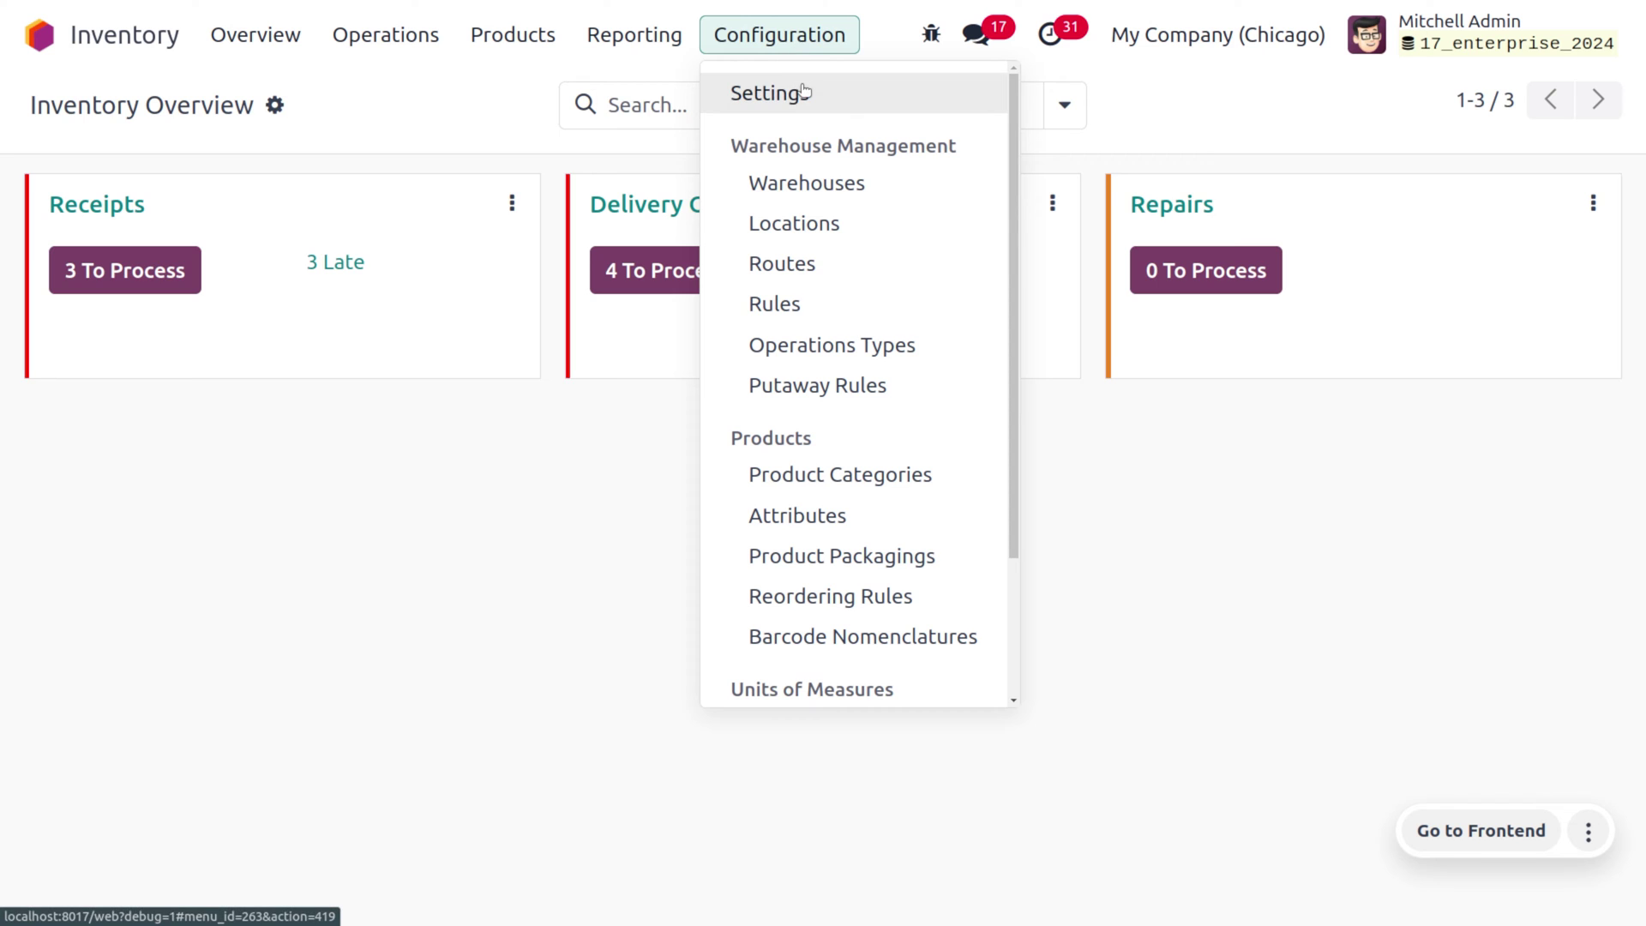
pyautogui.click(800, 84)
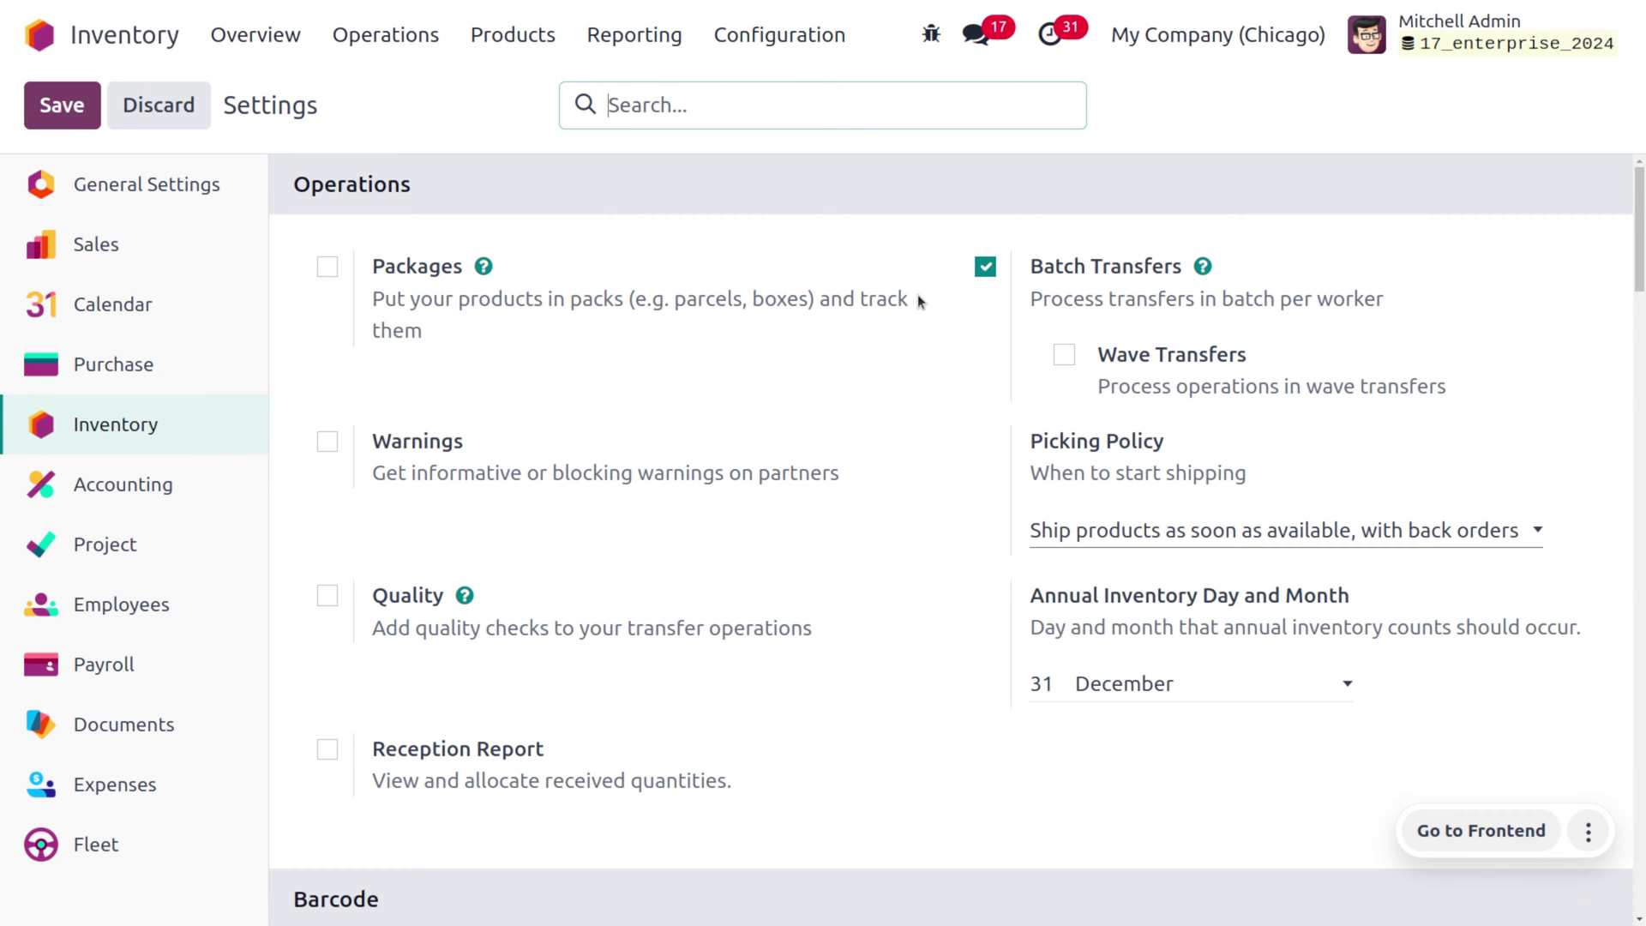
pyautogui.scroll(-3, 971, 440)
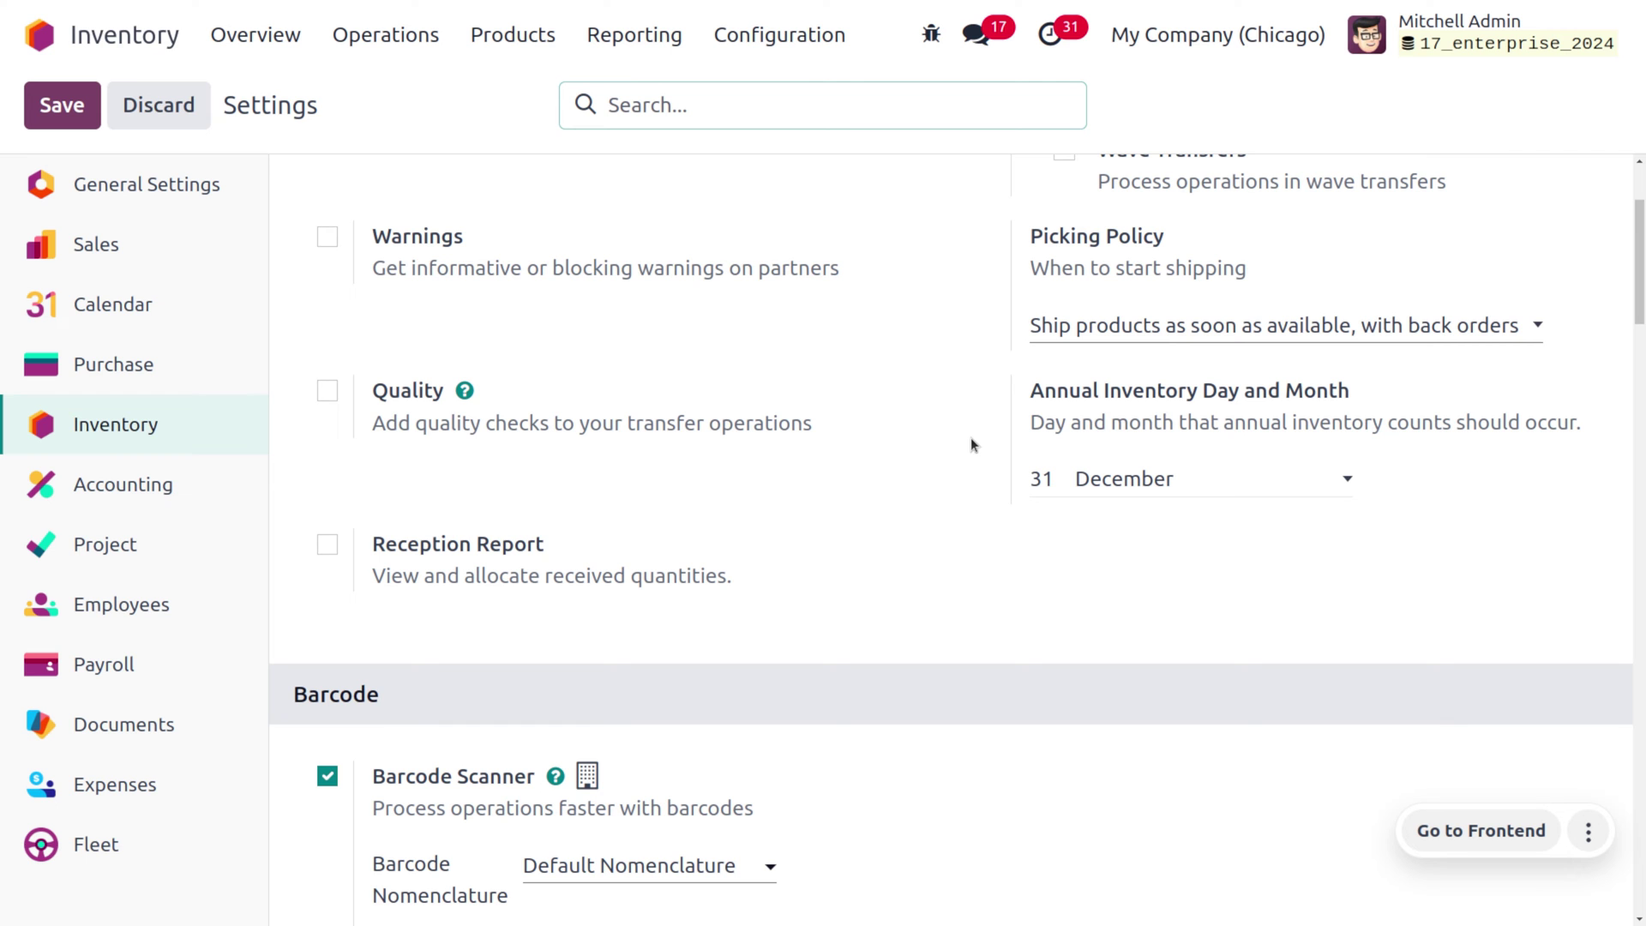
pyautogui.scroll(-8, 971, 440)
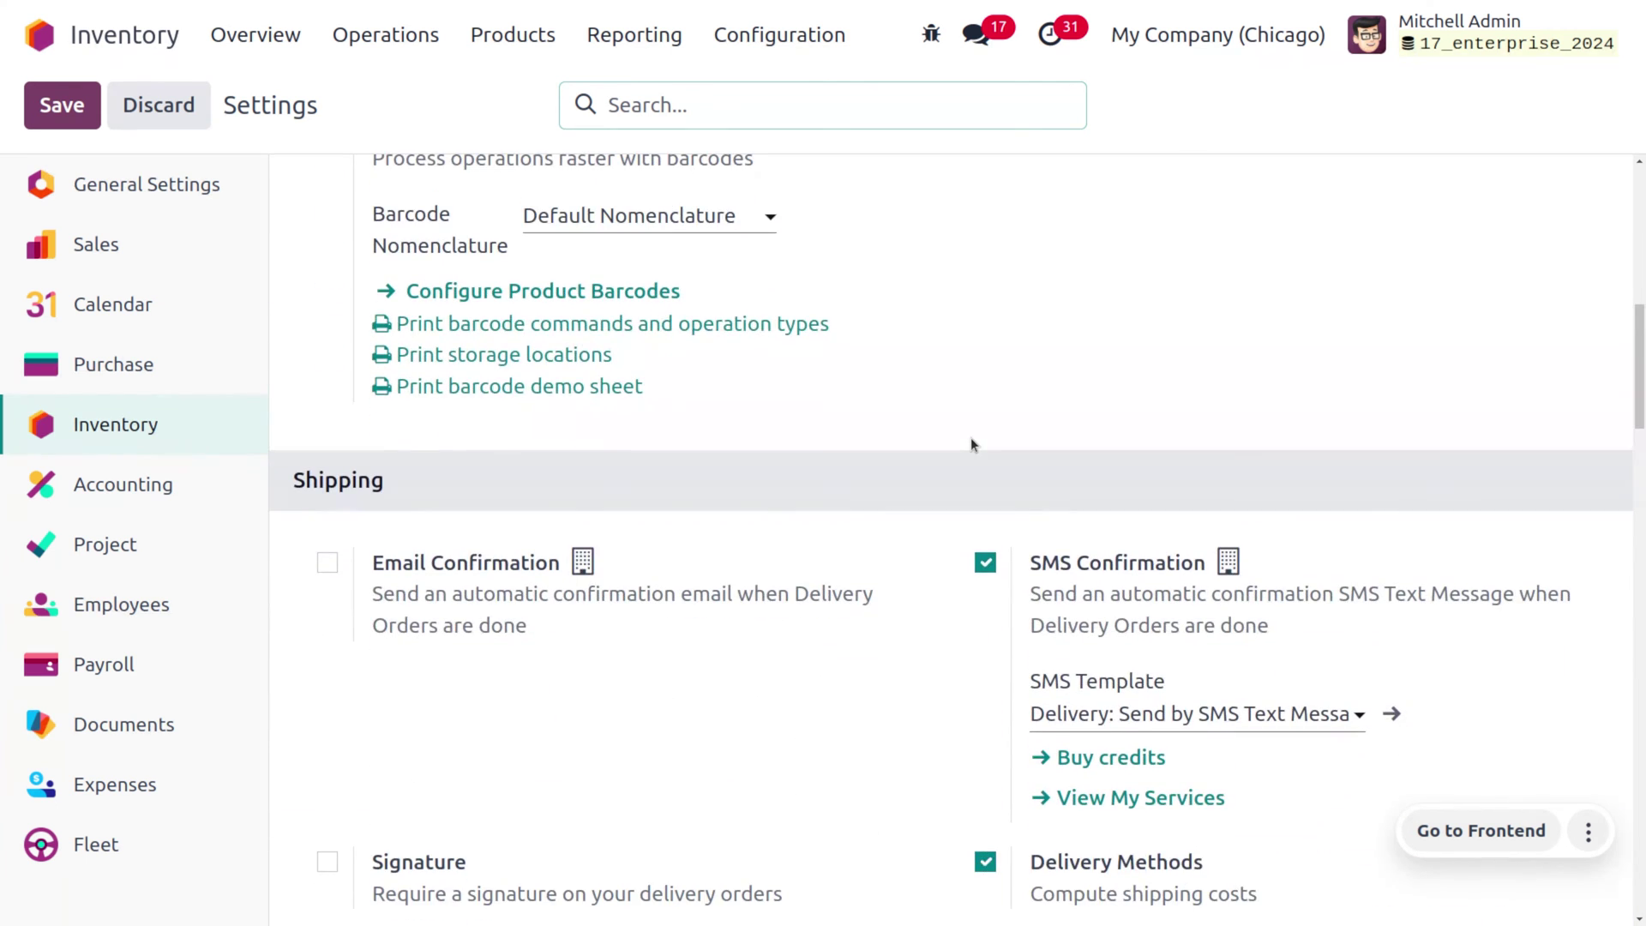
pyautogui.scroll(-15, 971, 443)
pyautogui.scroll(-15, 973, 444)
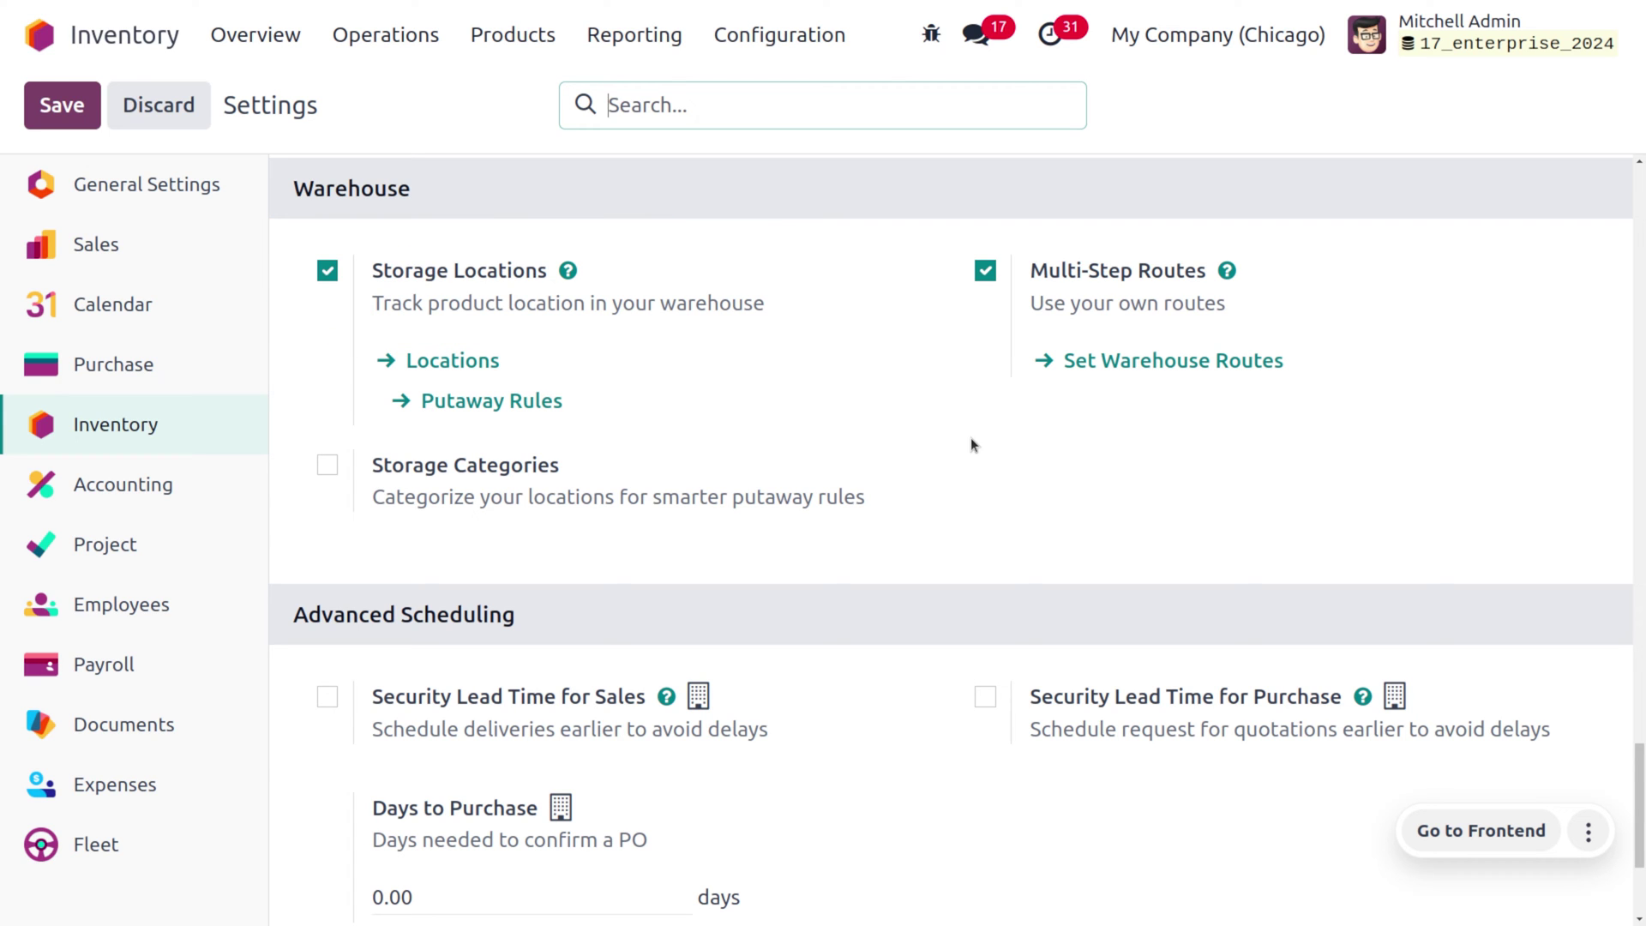
# Step: Open the CHIC1/Stock location and set its cyclic counting Inventory Frequency to 30 days
pyautogui.click(802, 24)
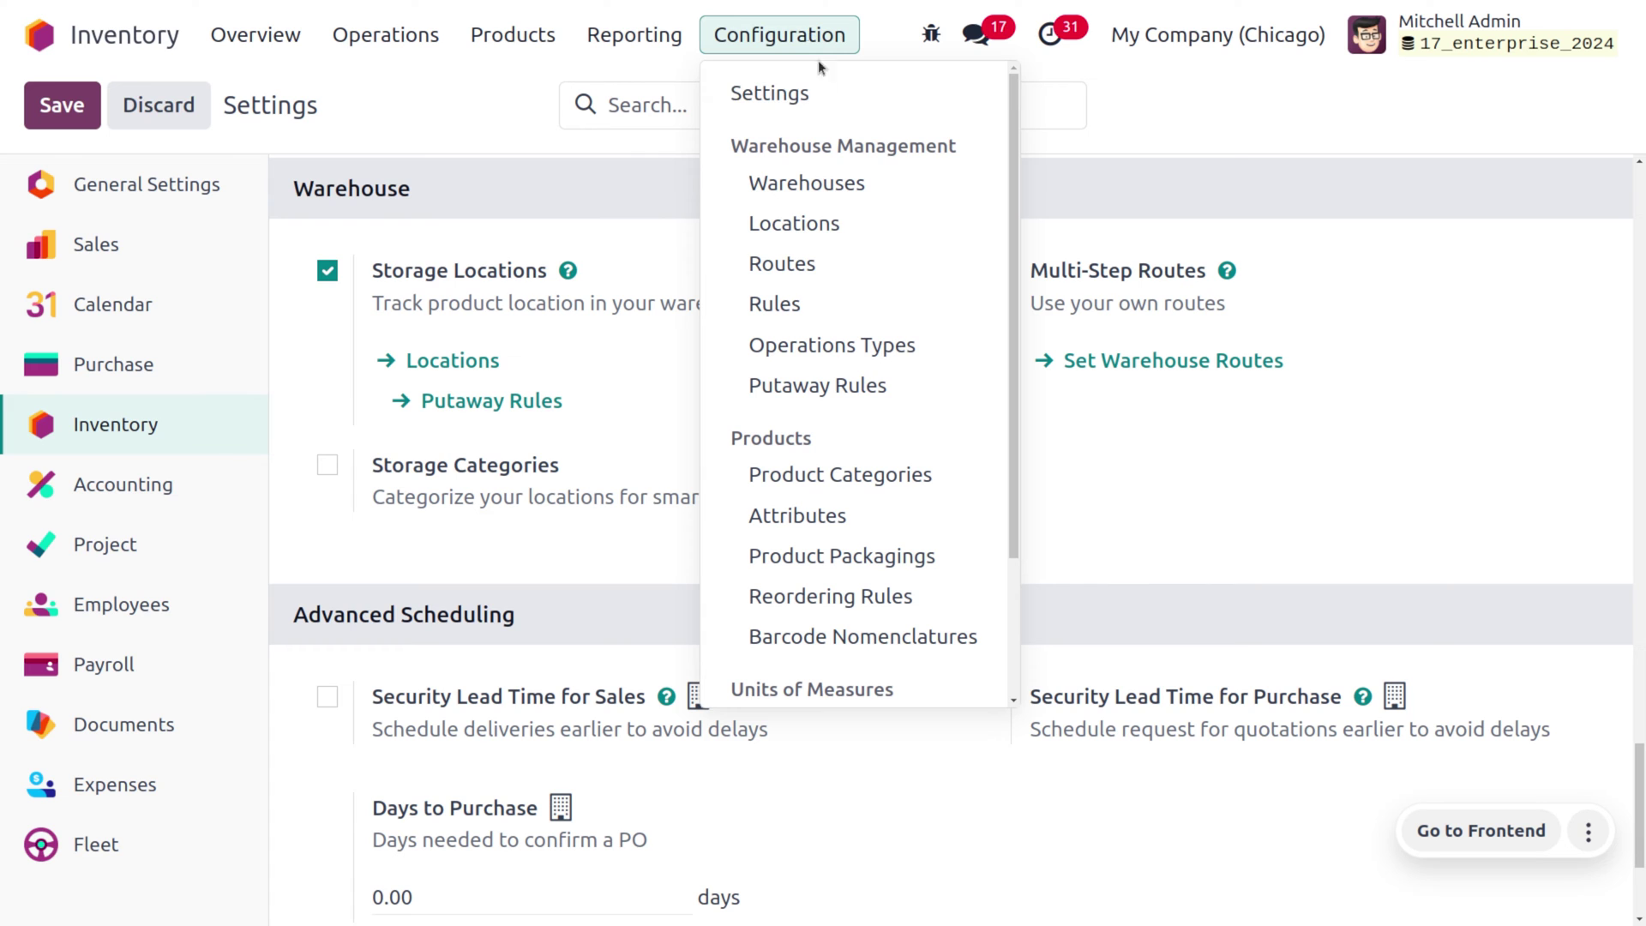
pyautogui.click(877, 231)
pyautogui.click(634, 240)
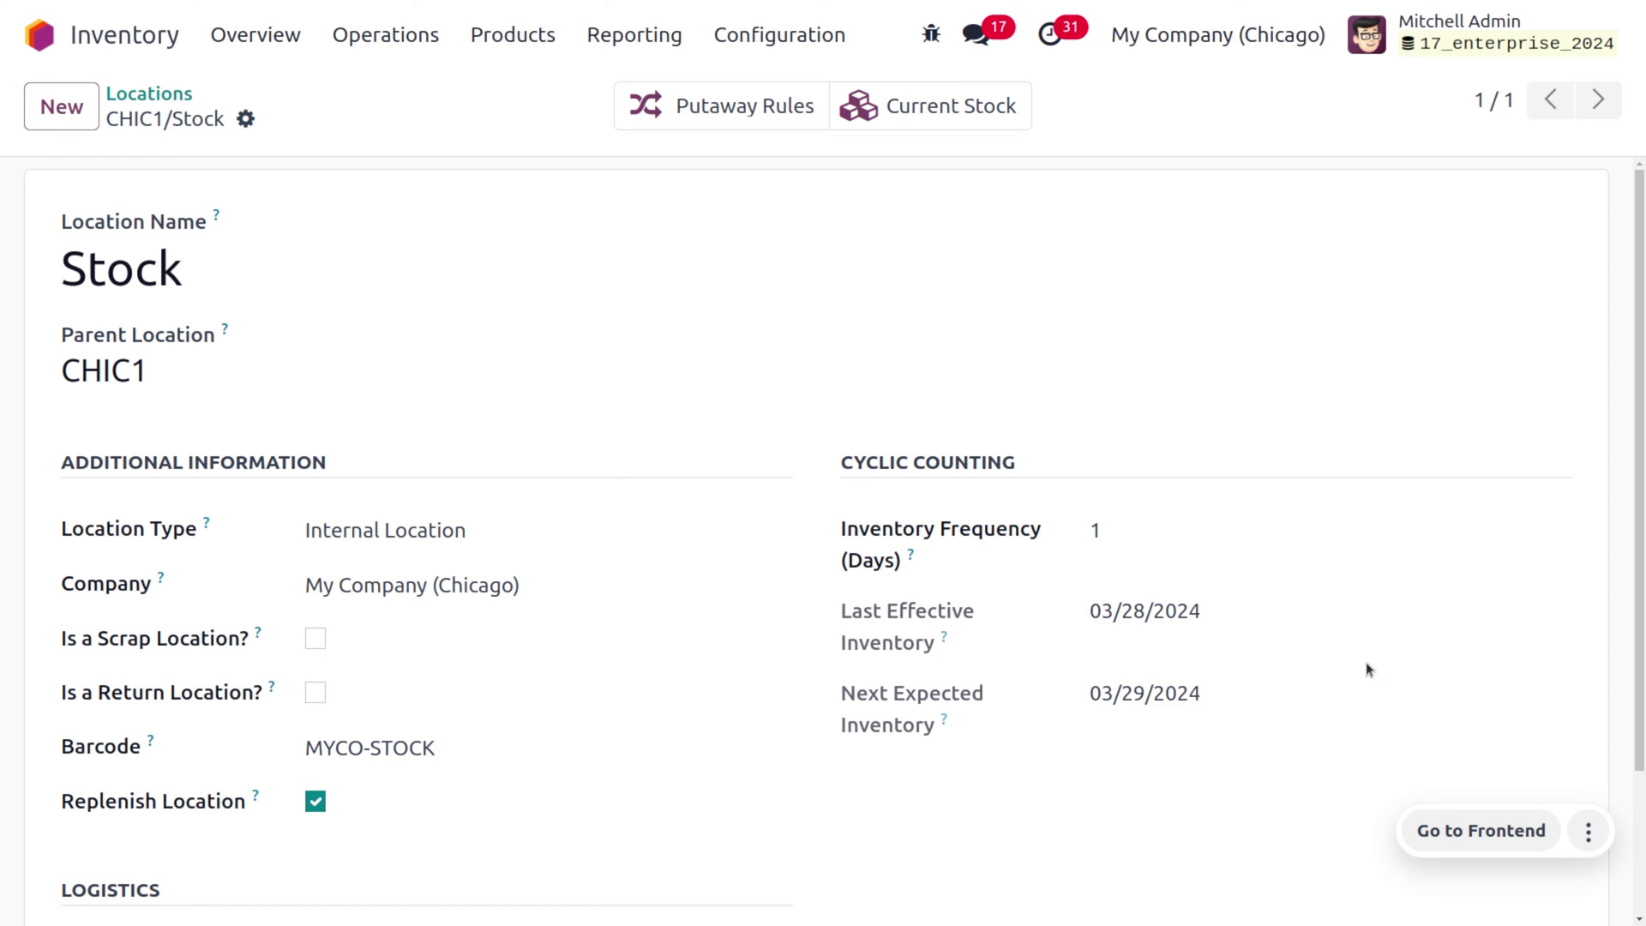
pyautogui.click(1177, 529)
pyautogui.press('BackSpace')
pyautogui.write('30')
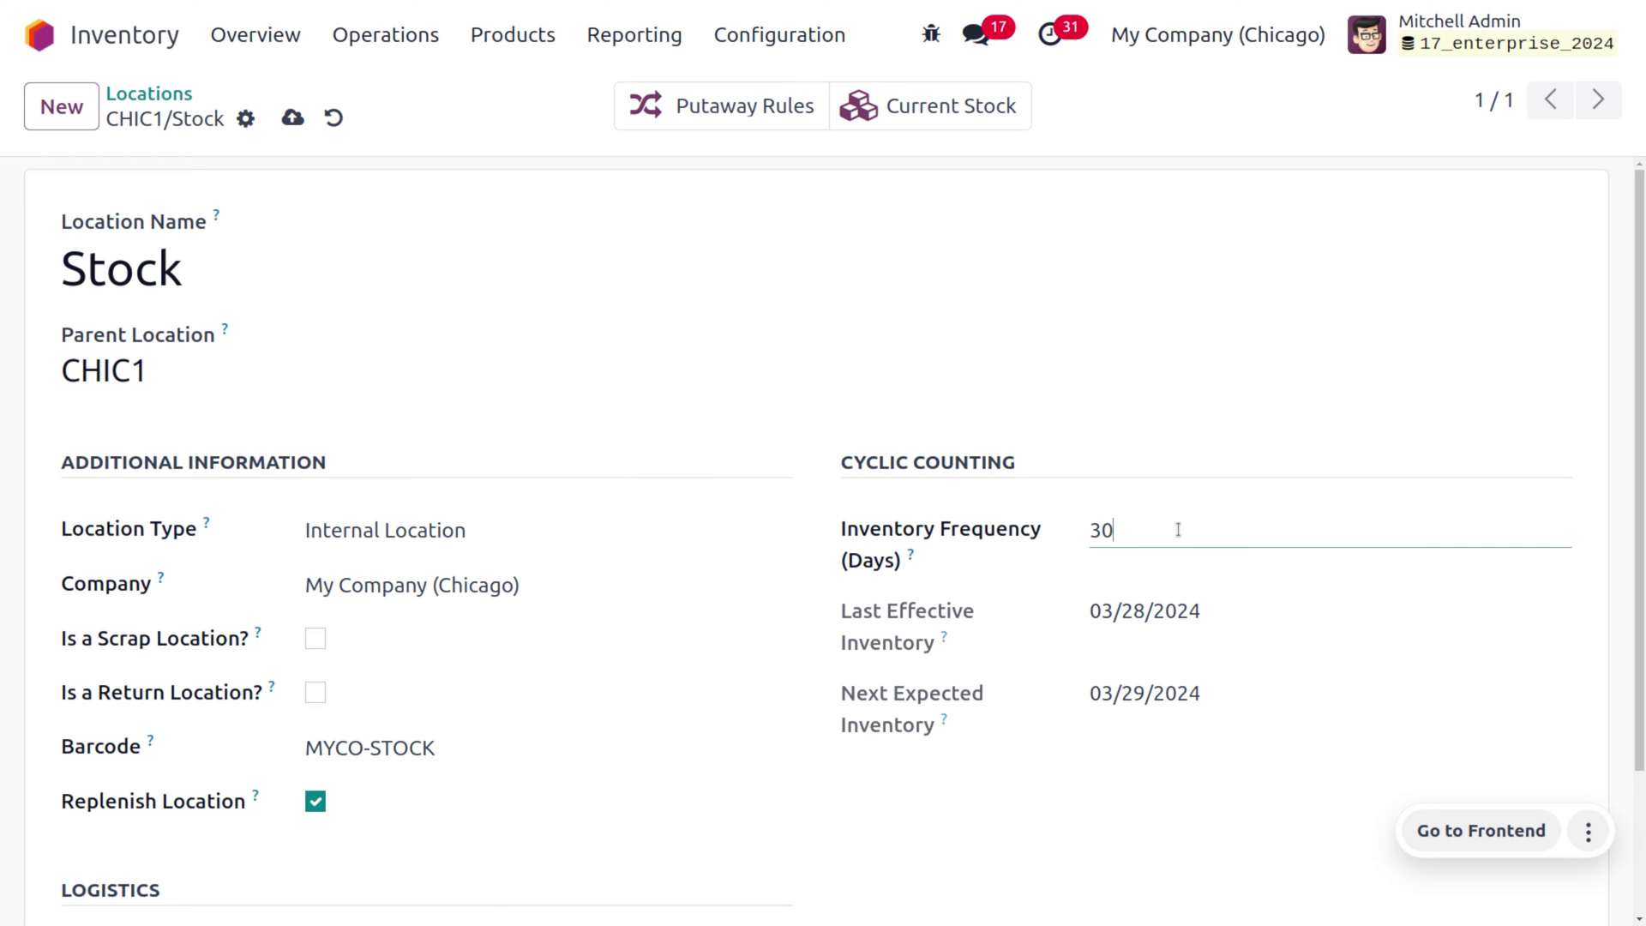
pyautogui.click(1385, 752)
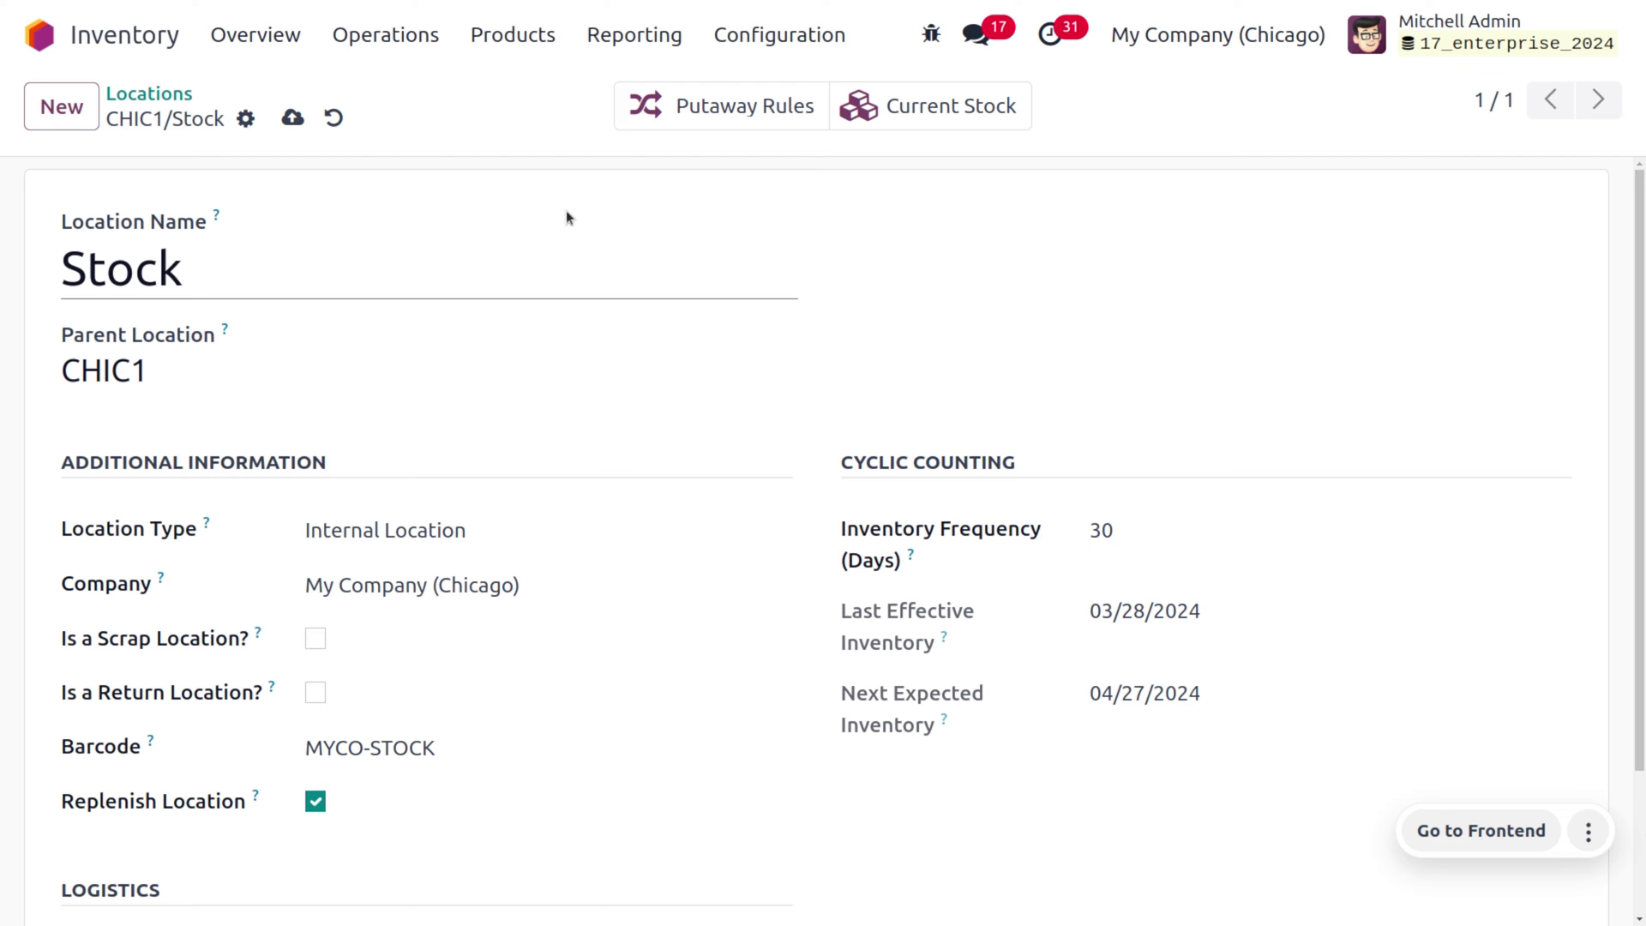
# Step: Record an on-hand quantity of 10 units for the Apple product in CHIC1/Stock and check its move history
pyautogui.click(492, 47)
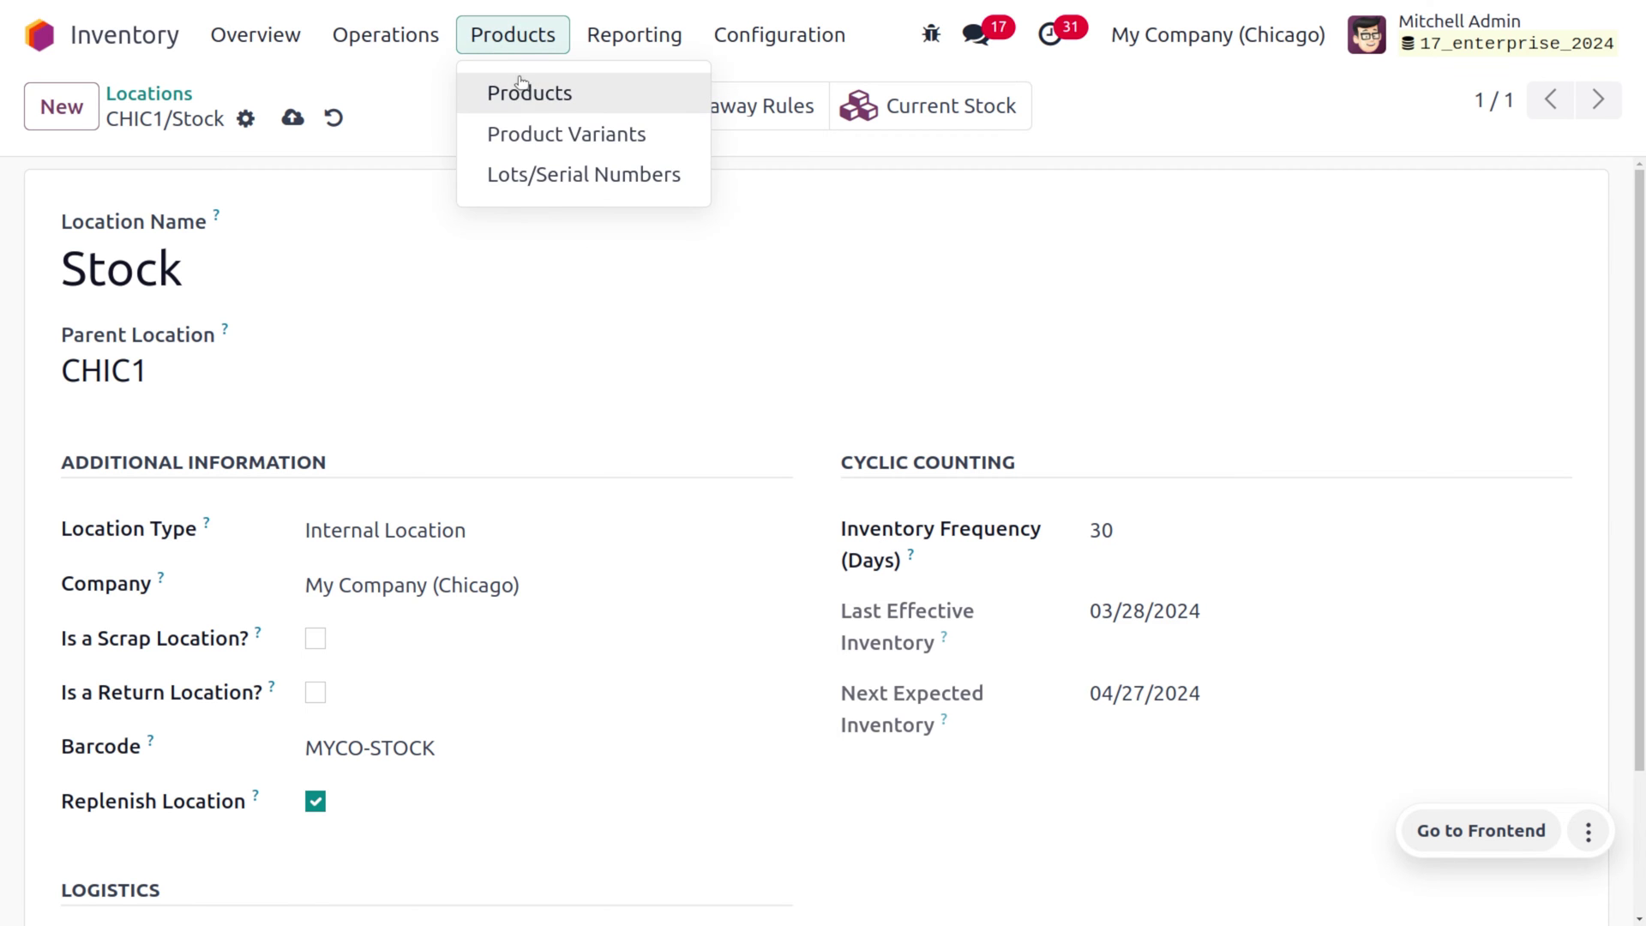
pyautogui.click(514, 91)
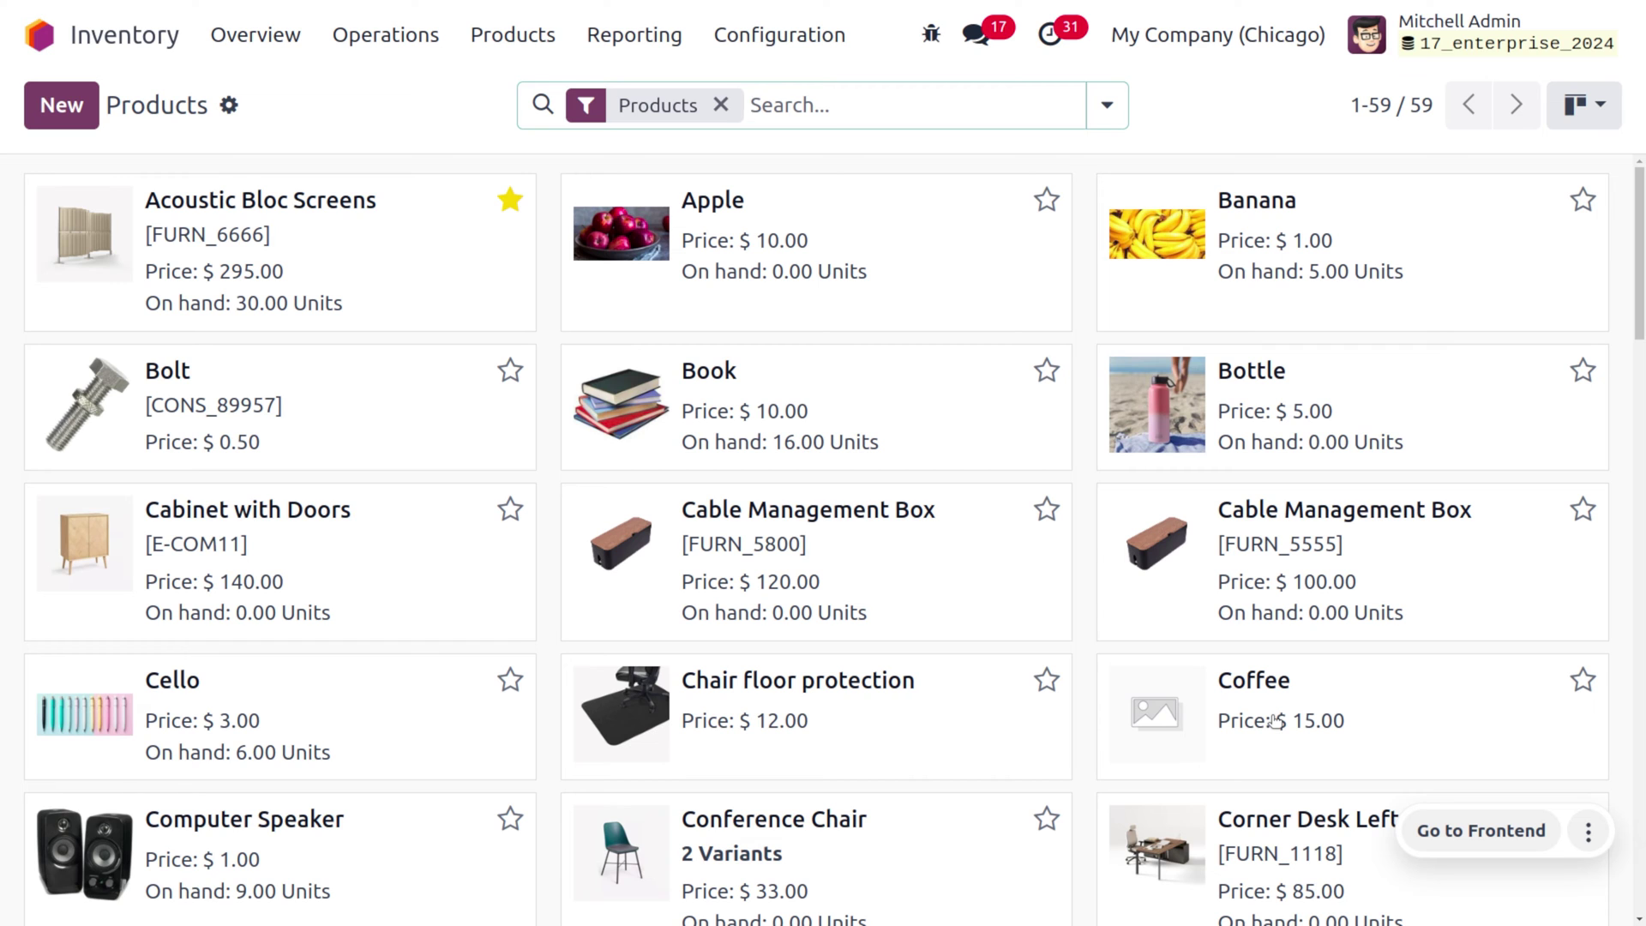
pyautogui.click(901, 246)
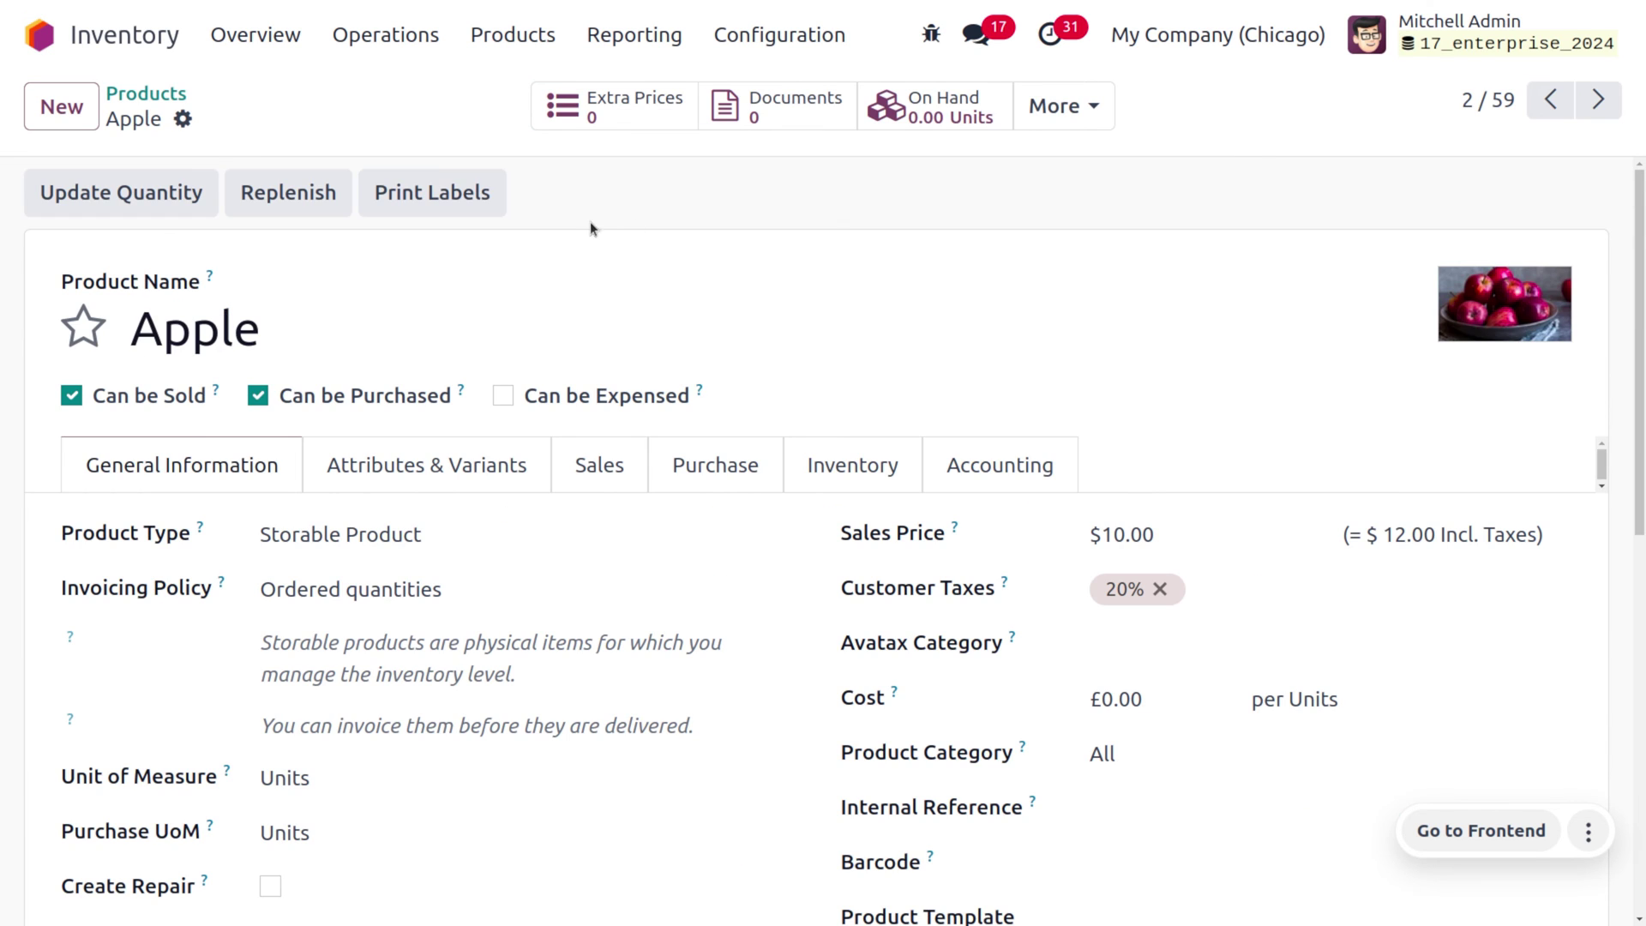
pyautogui.click(951, 99)
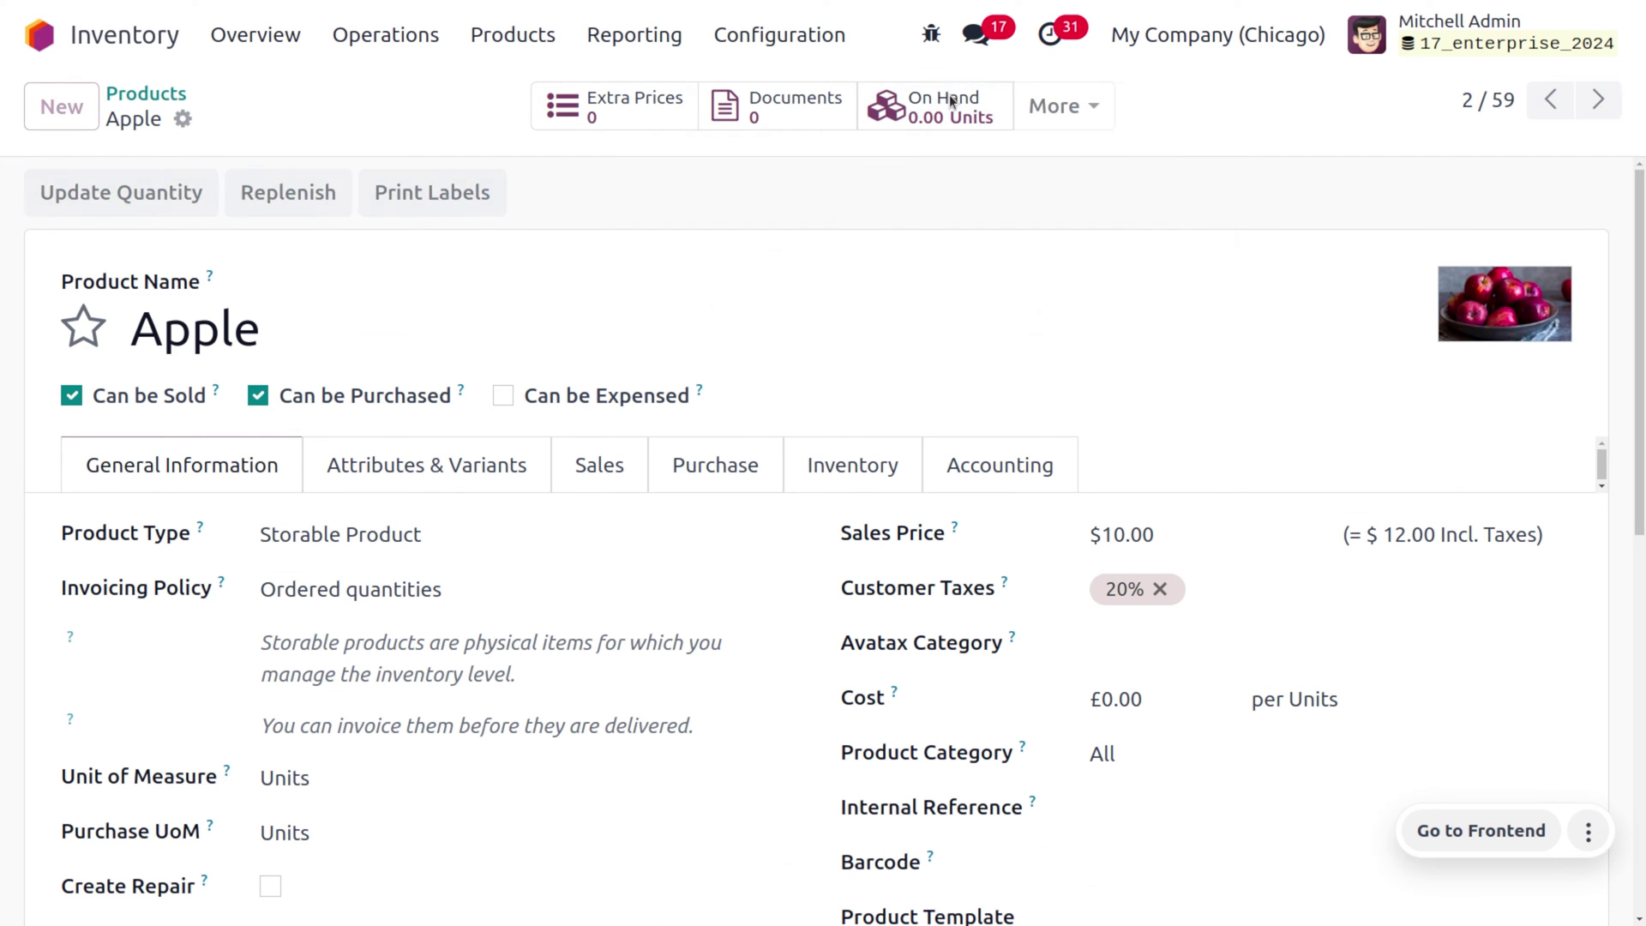
pyautogui.click(60, 107)
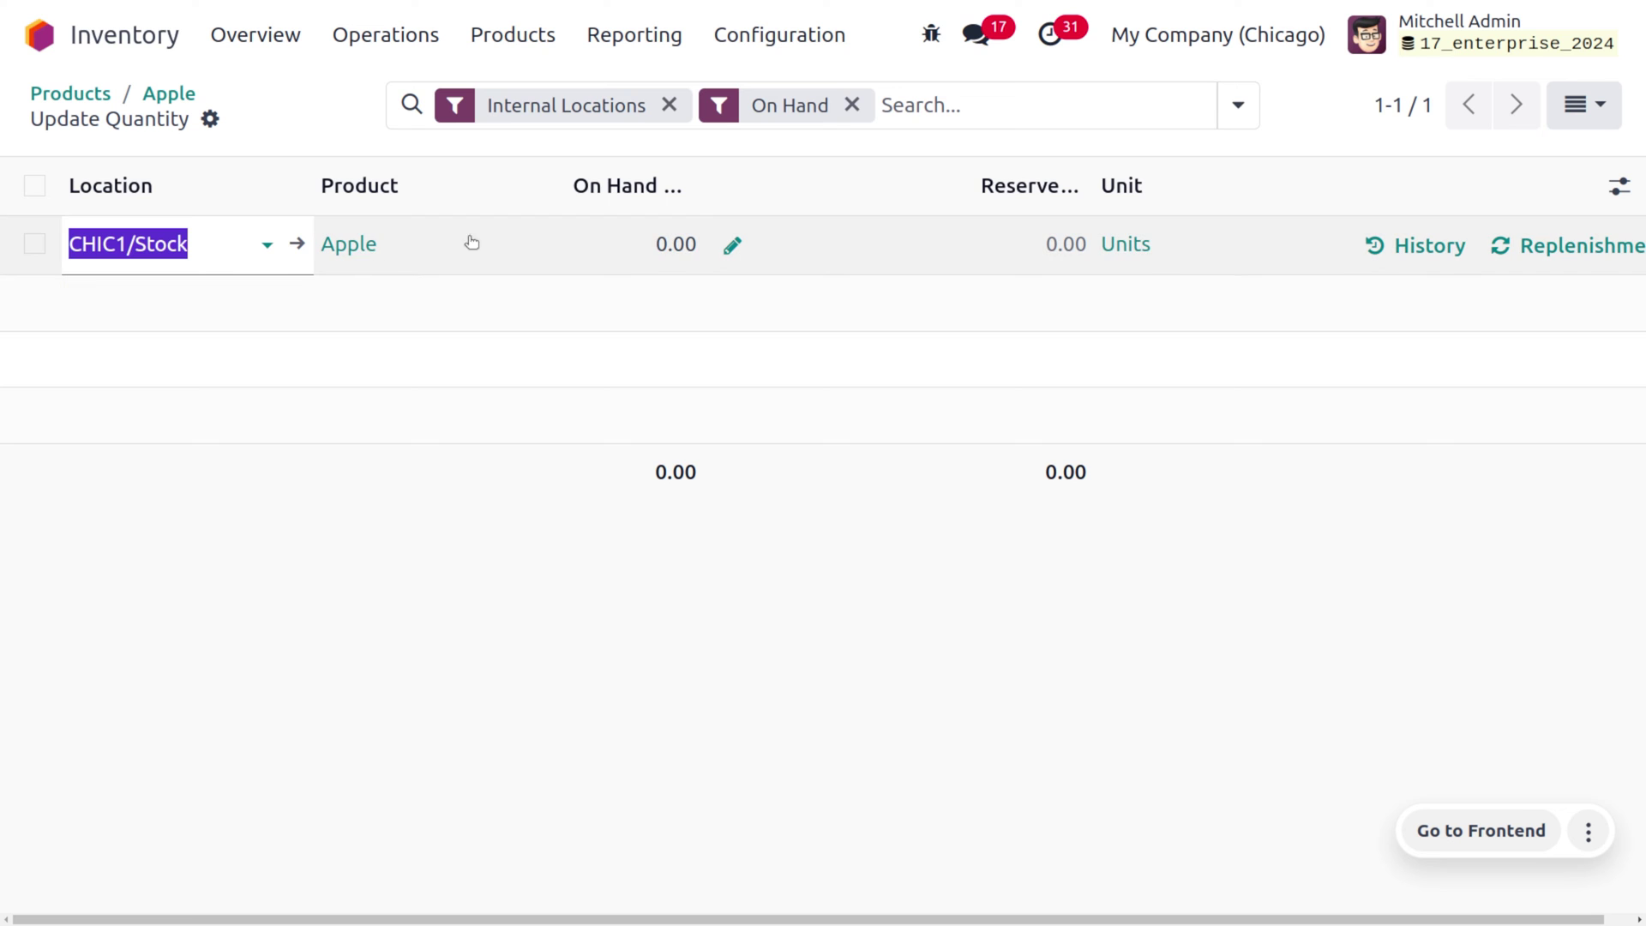
pyautogui.click(615, 233)
pyautogui.write('10')
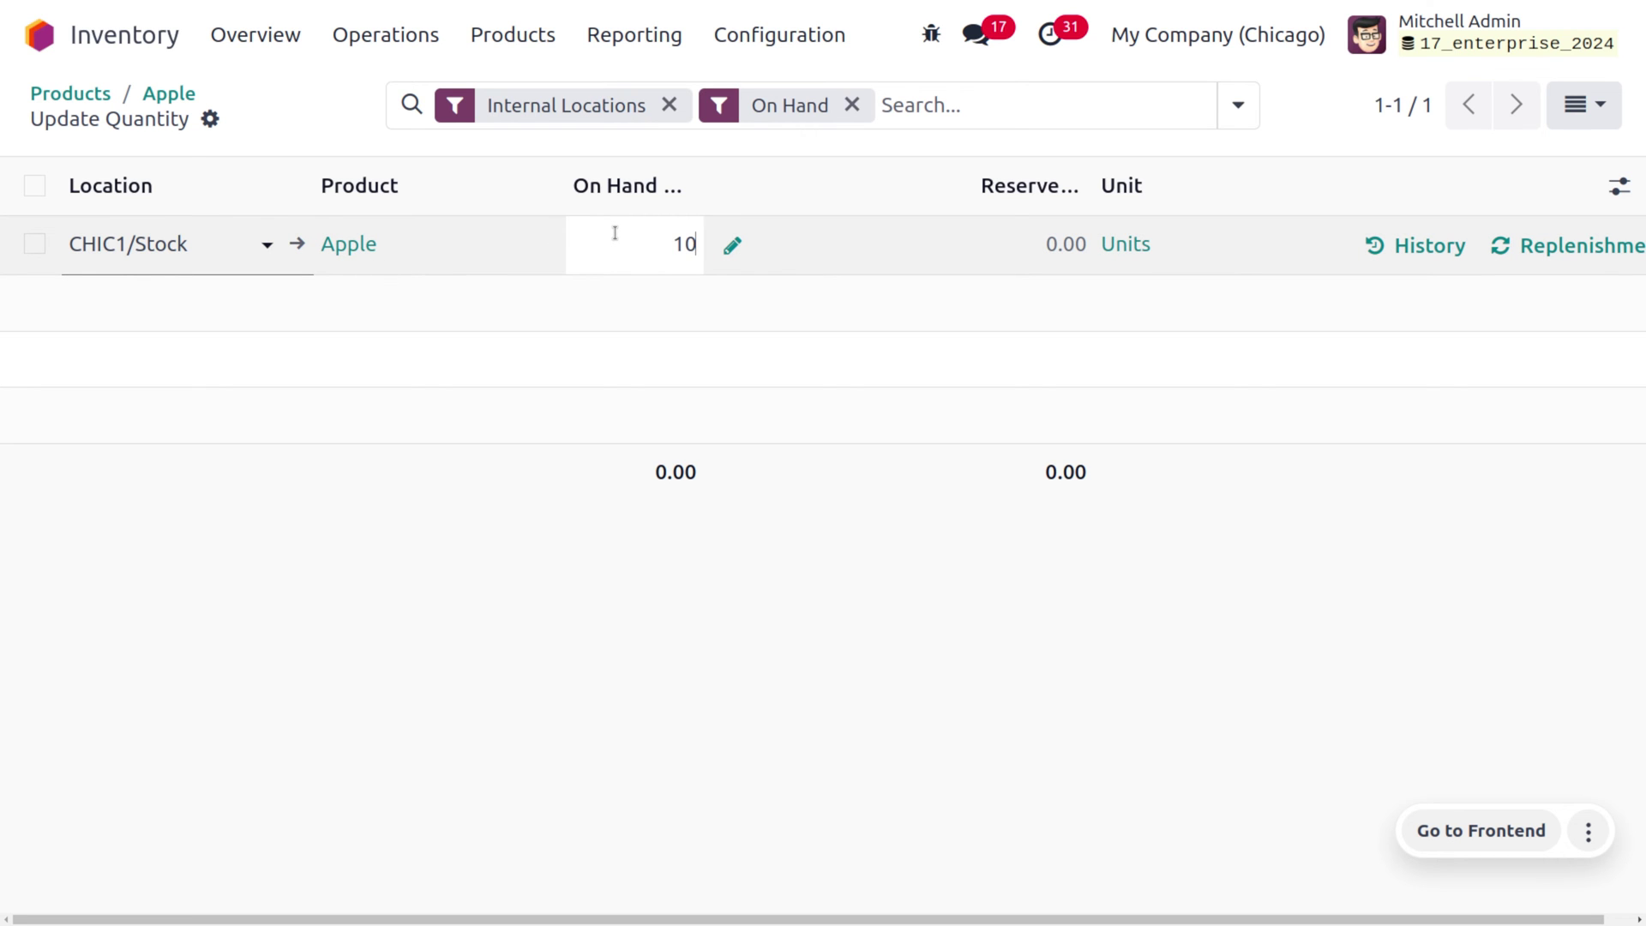
pyautogui.click(710, 617)
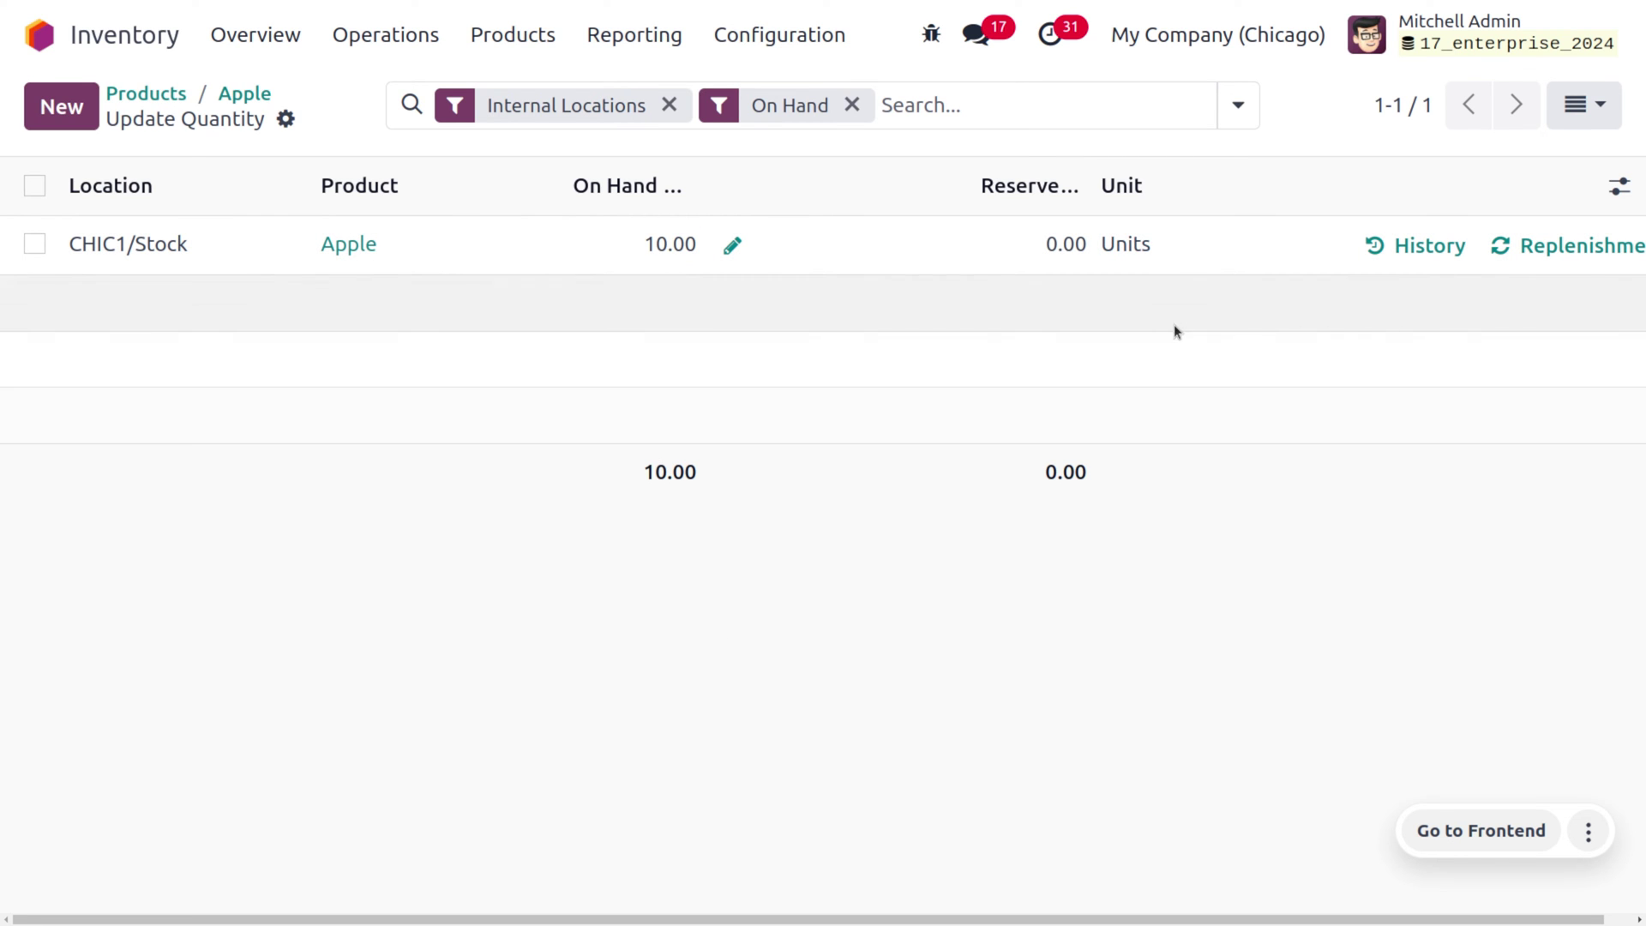
pyautogui.click(1446, 248)
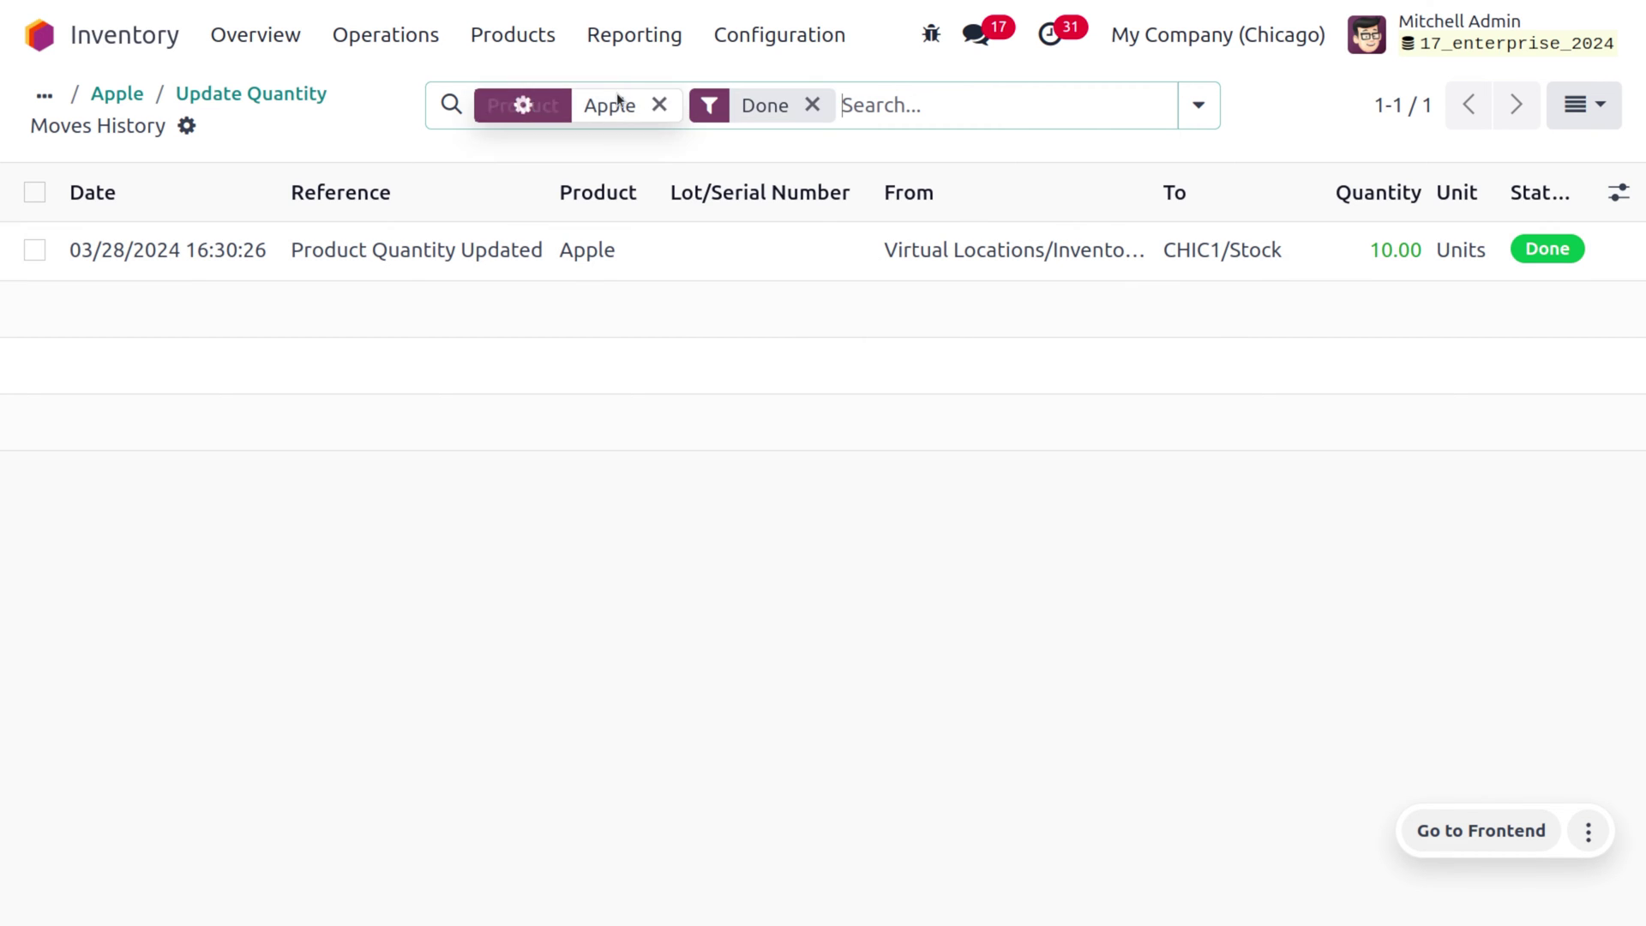
pyautogui.click(224, 95)
# Step: Add another quantity line for Apple in CHIC1/Stock with 30 units on hand and save it
pyautogui.click(61, 106)
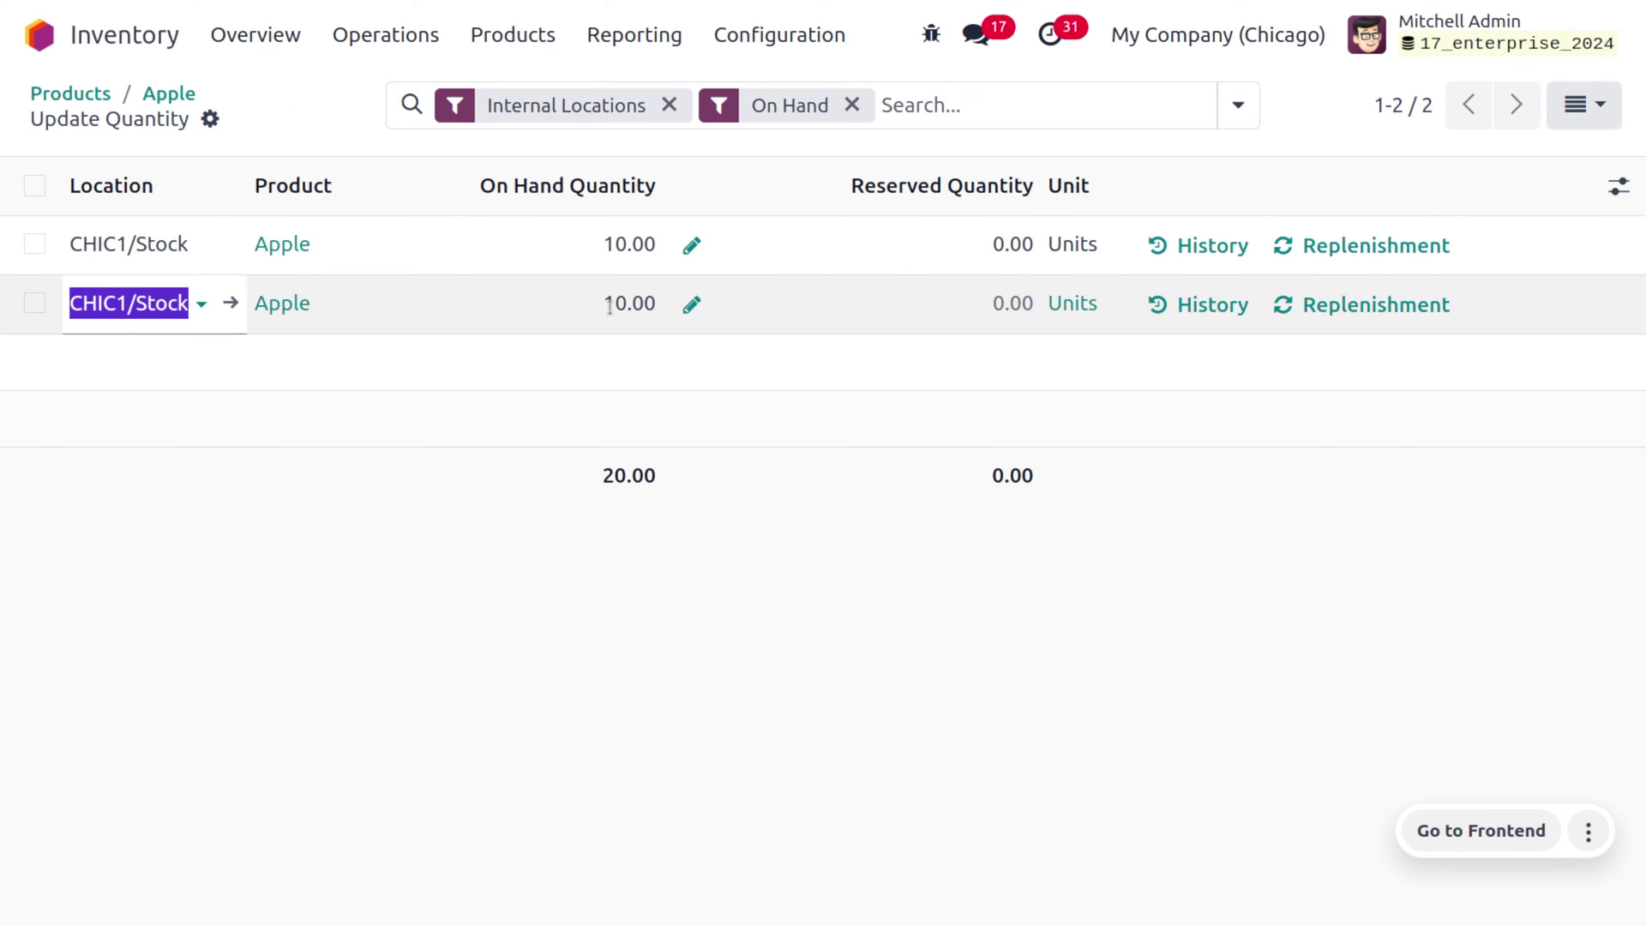
pyautogui.click(610, 306)
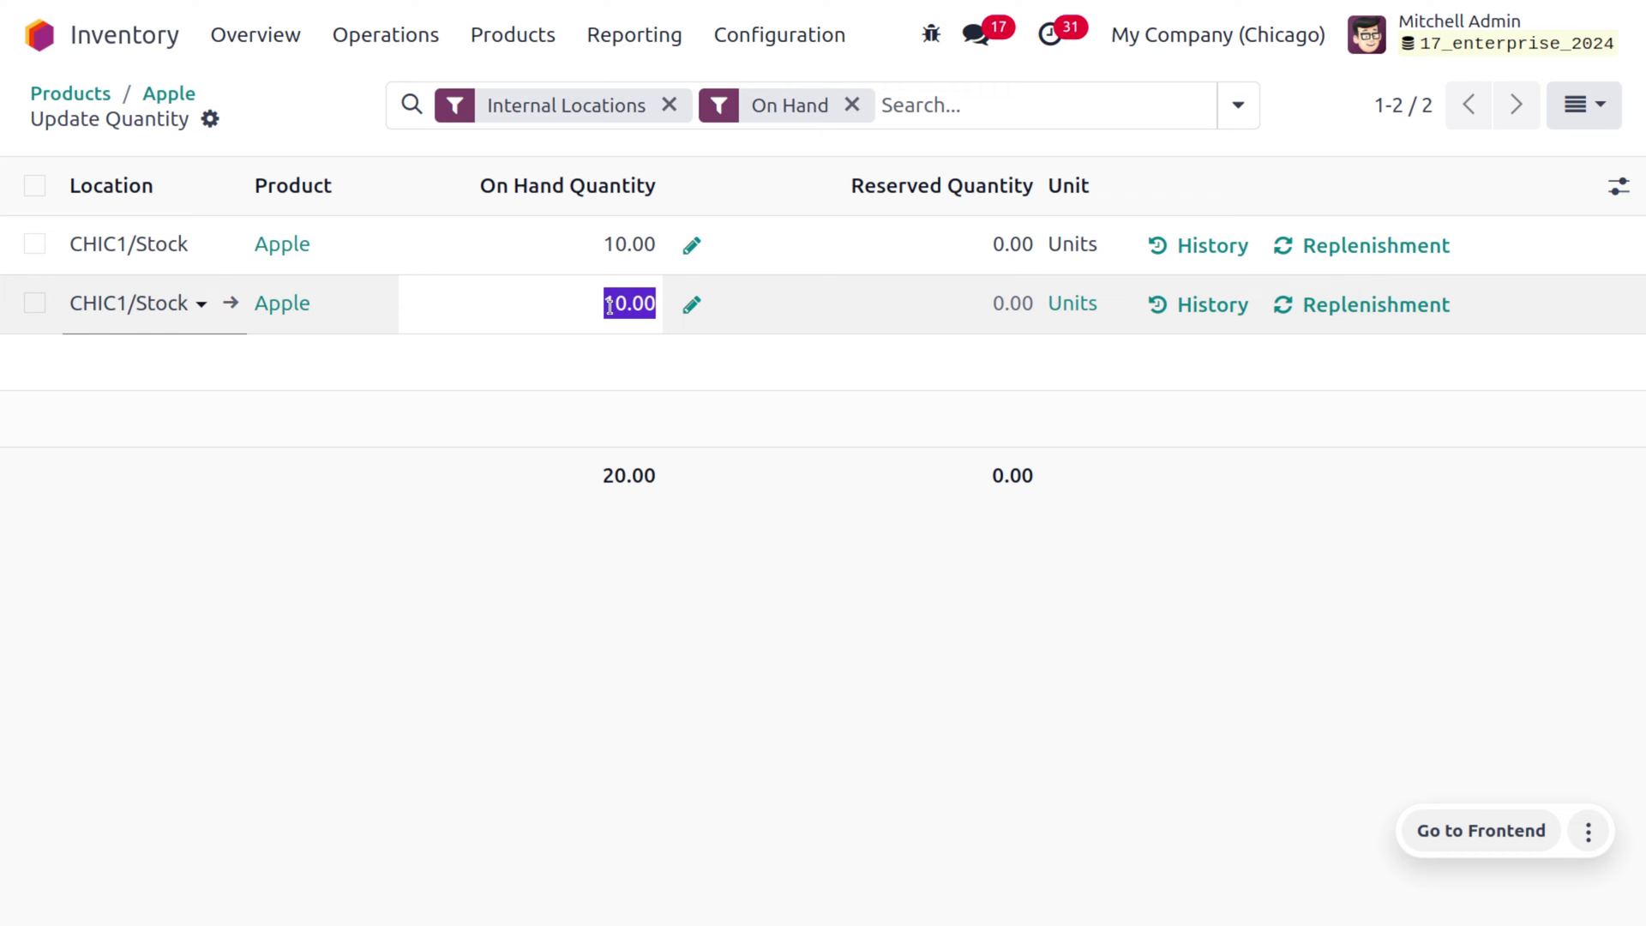
pyautogui.write('30')
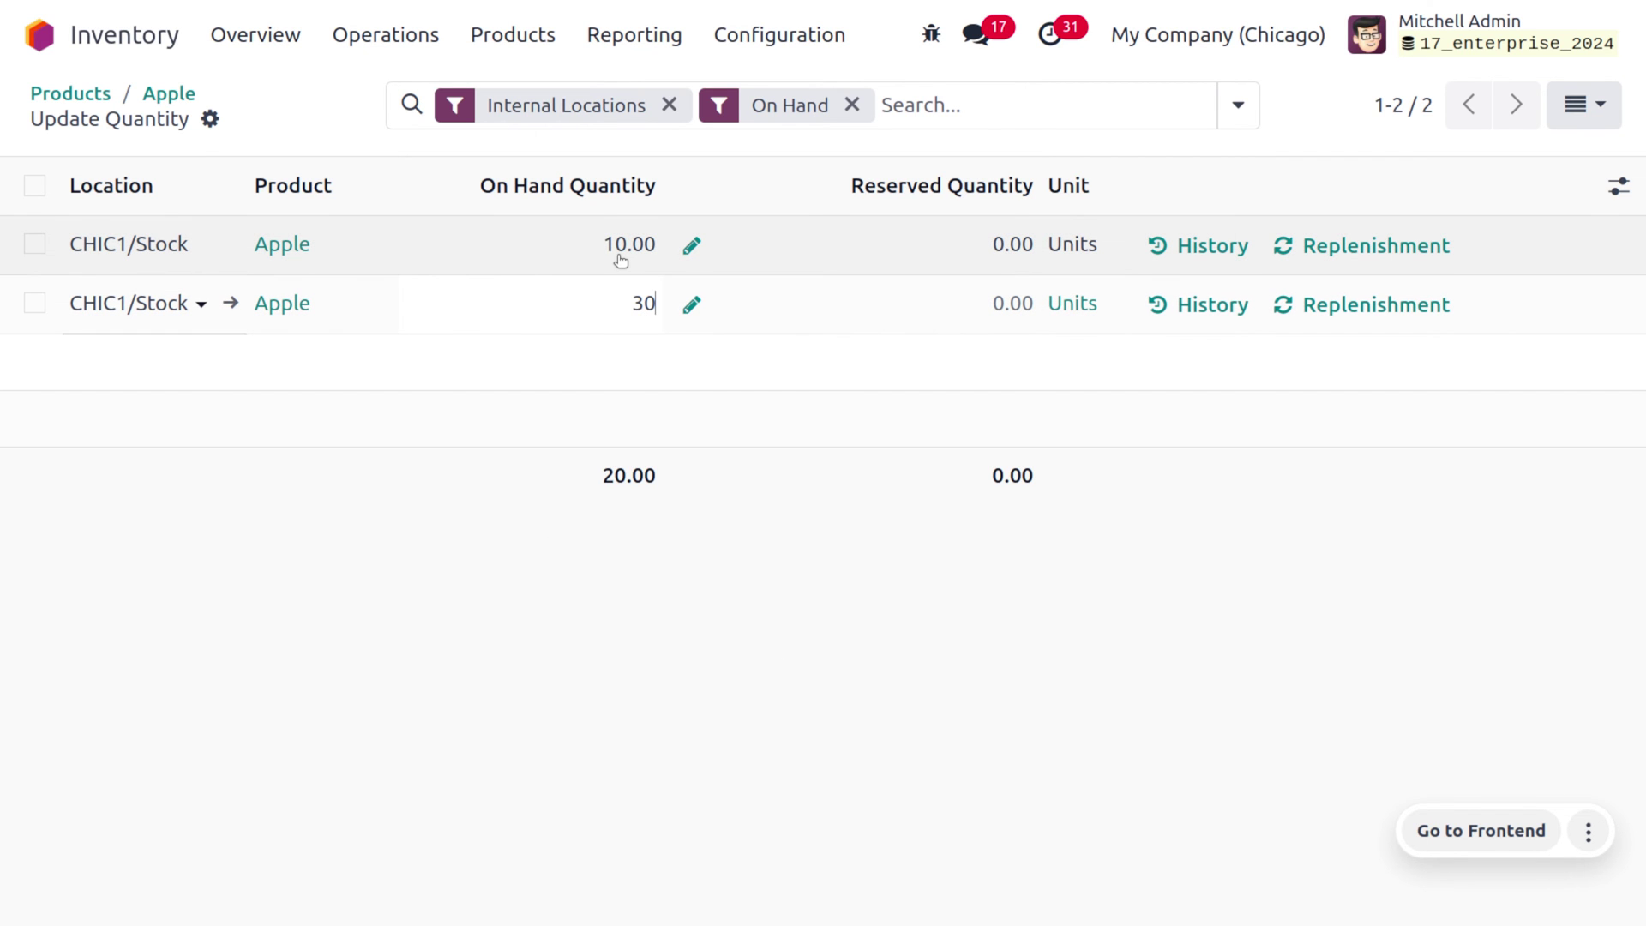
pyautogui.press('Return')
pyautogui.click(783, 598)
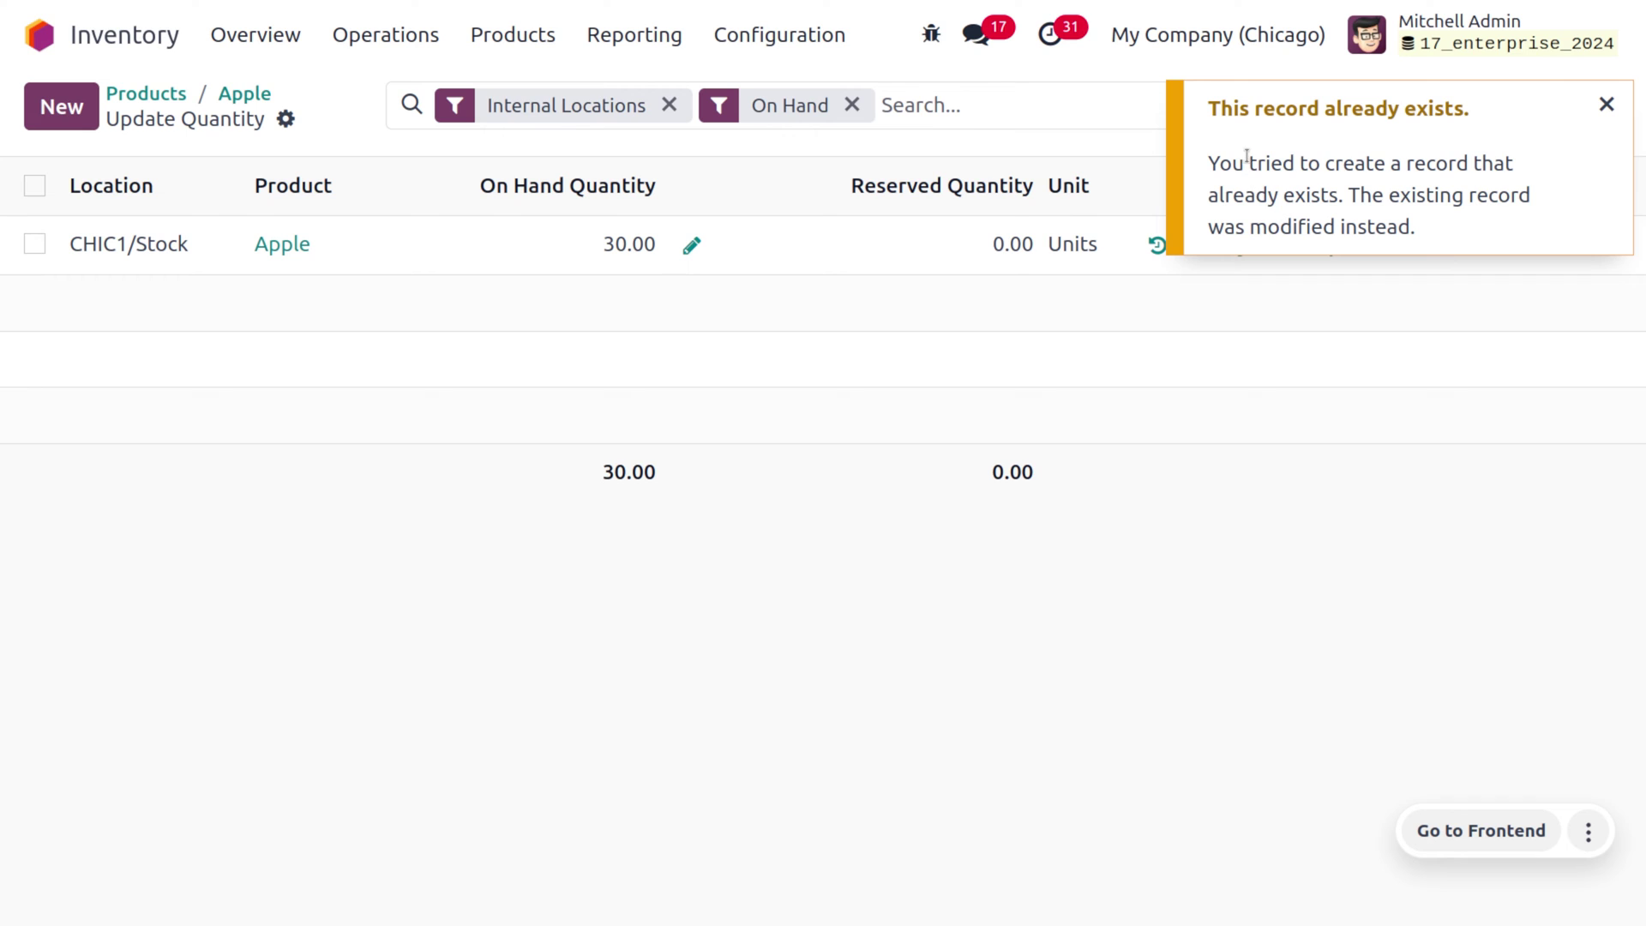
pyautogui.click(1601, 107)
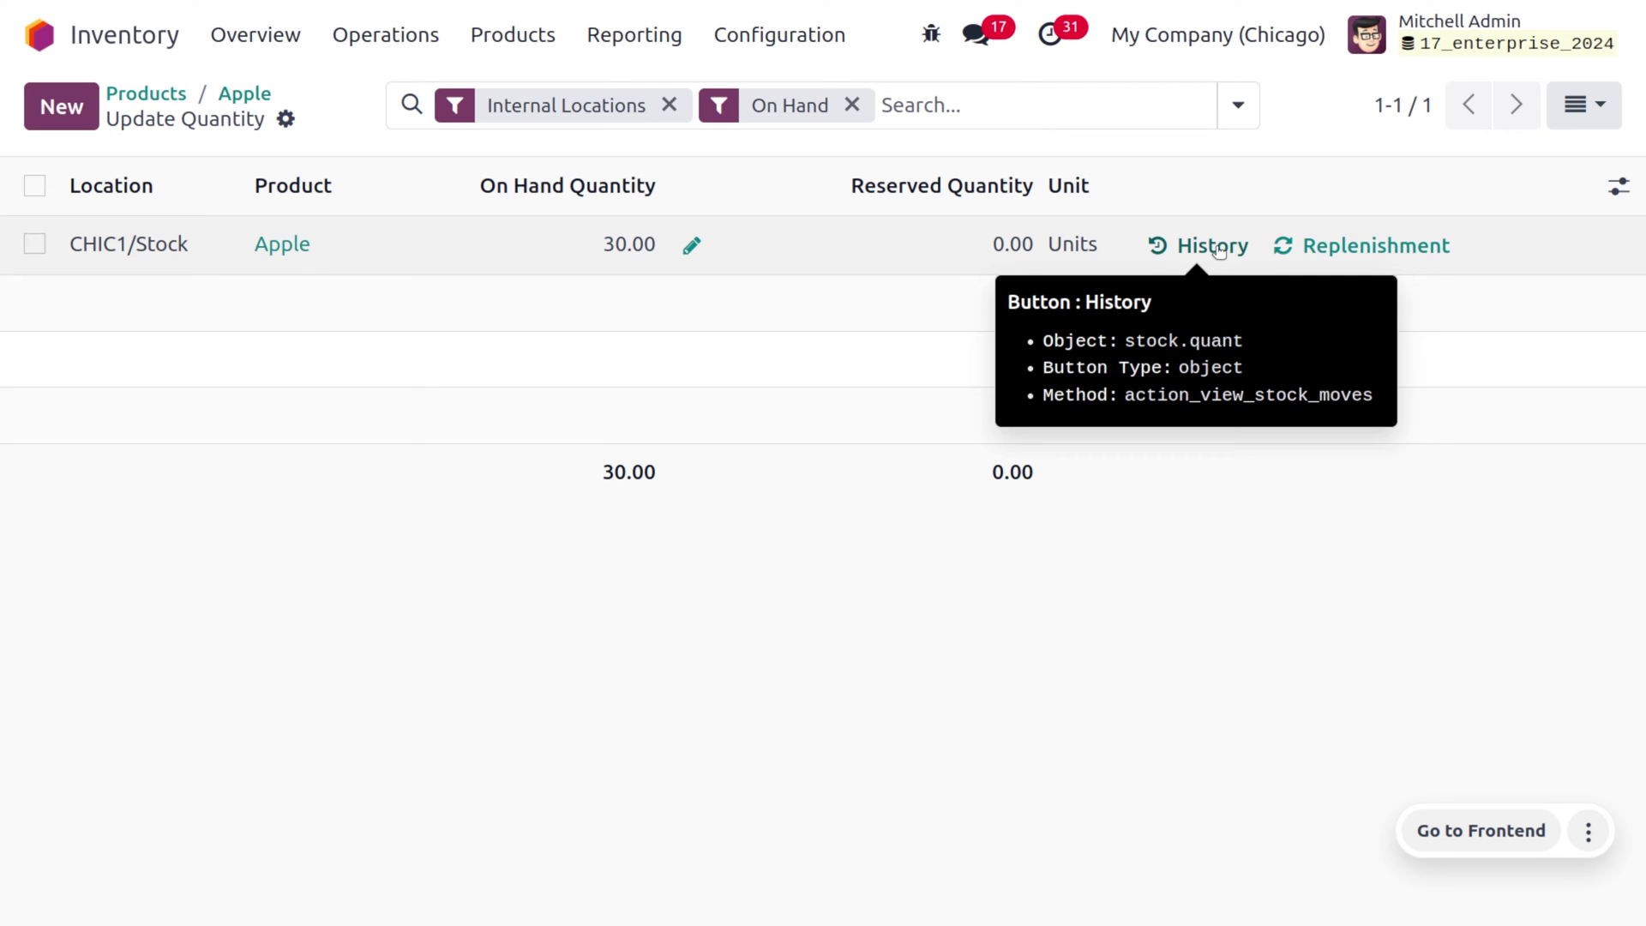
# Step: Review Apple's stock moves through the quantity line's history and the product's In/Out moves
pyautogui.click(1219, 251)
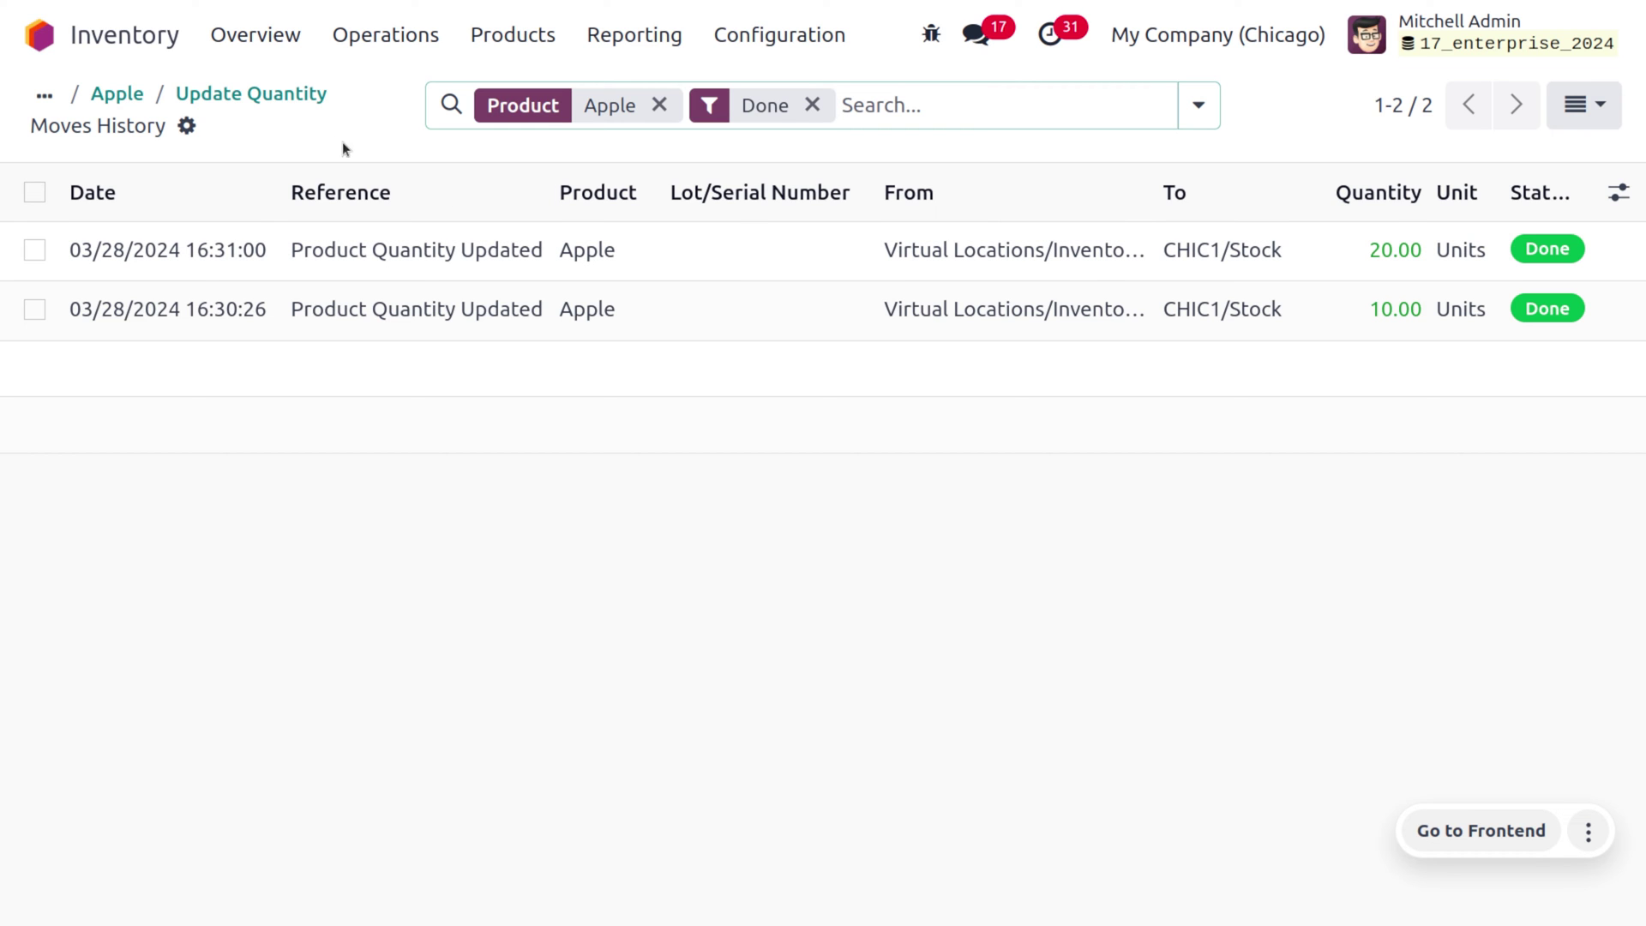
pyautogui.click(280, 109)
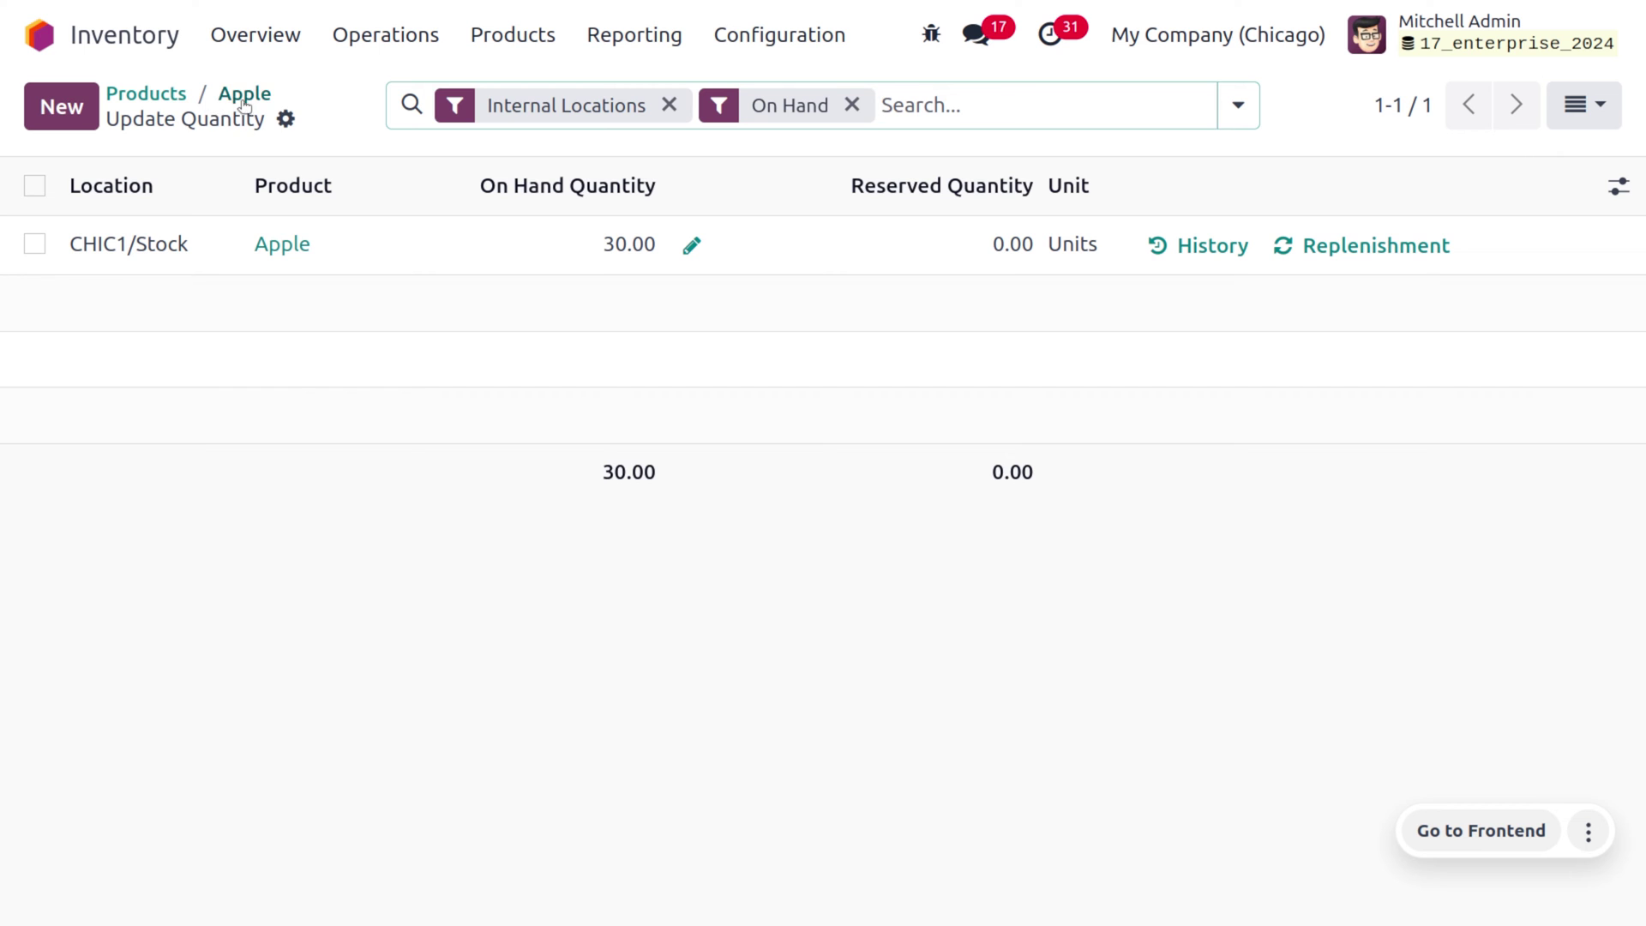
pyautogui.click(244, 95)
pyautogui.click(1098, 109)
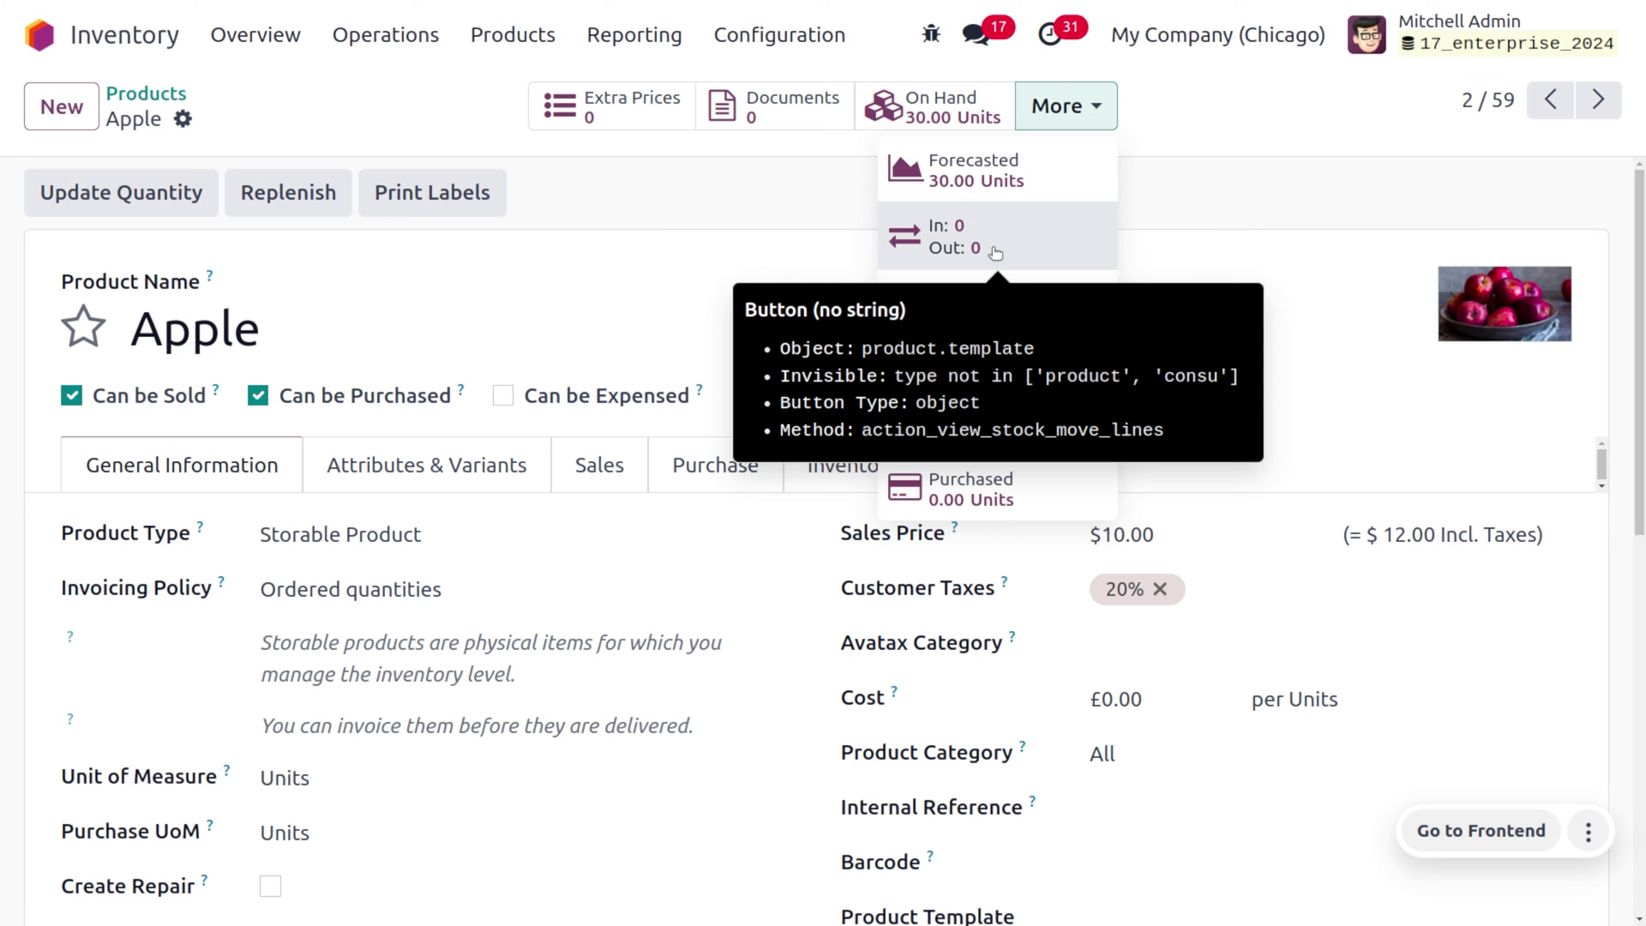
pyautogui.click(994, 252)
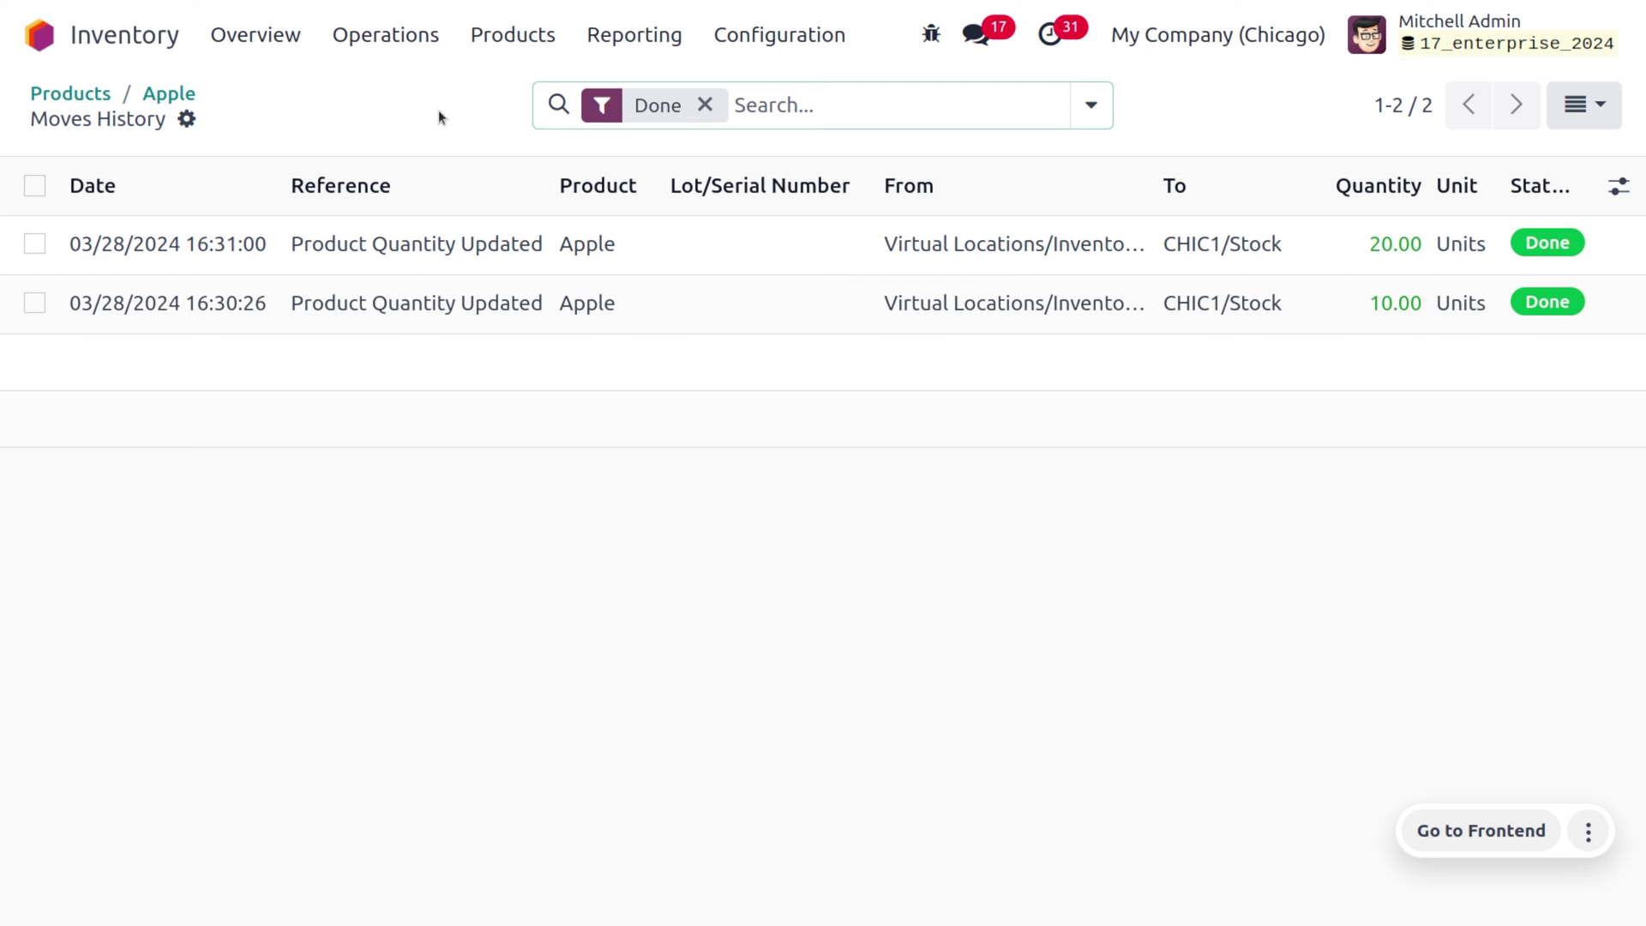
# Step: Open Physical Inventory, set Apple's counted quantity to its 30 units on hand, and clear that count
pyautogui.click(399, 45)
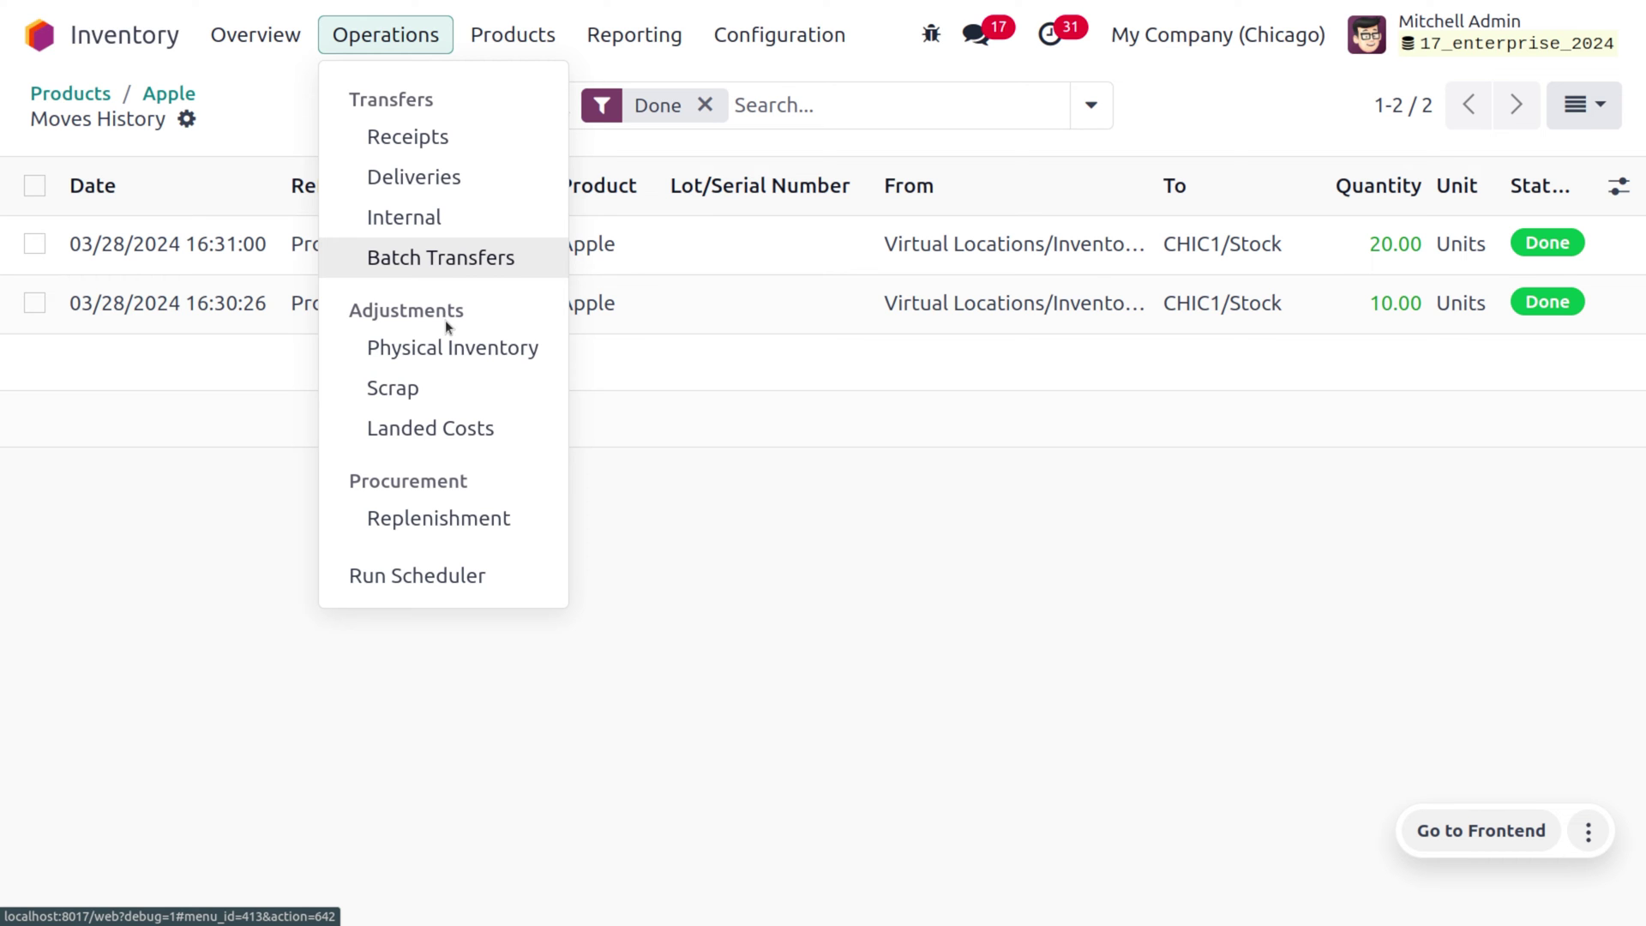
pyautogui.click(467, 349)
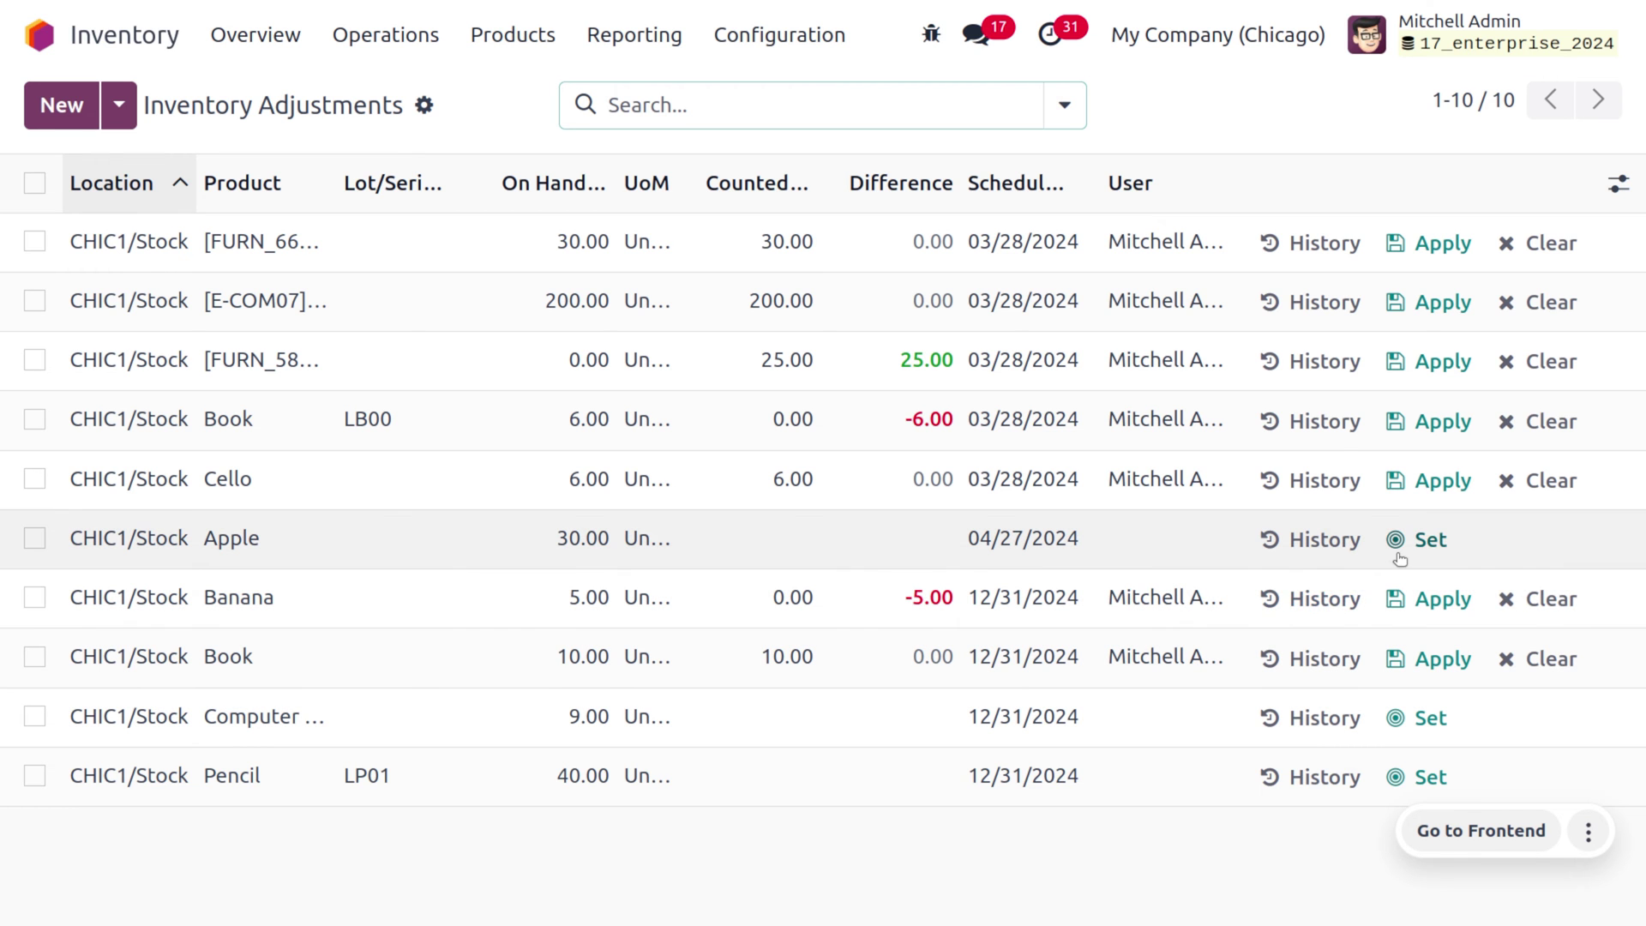
pyautogui.click(1430, 540)
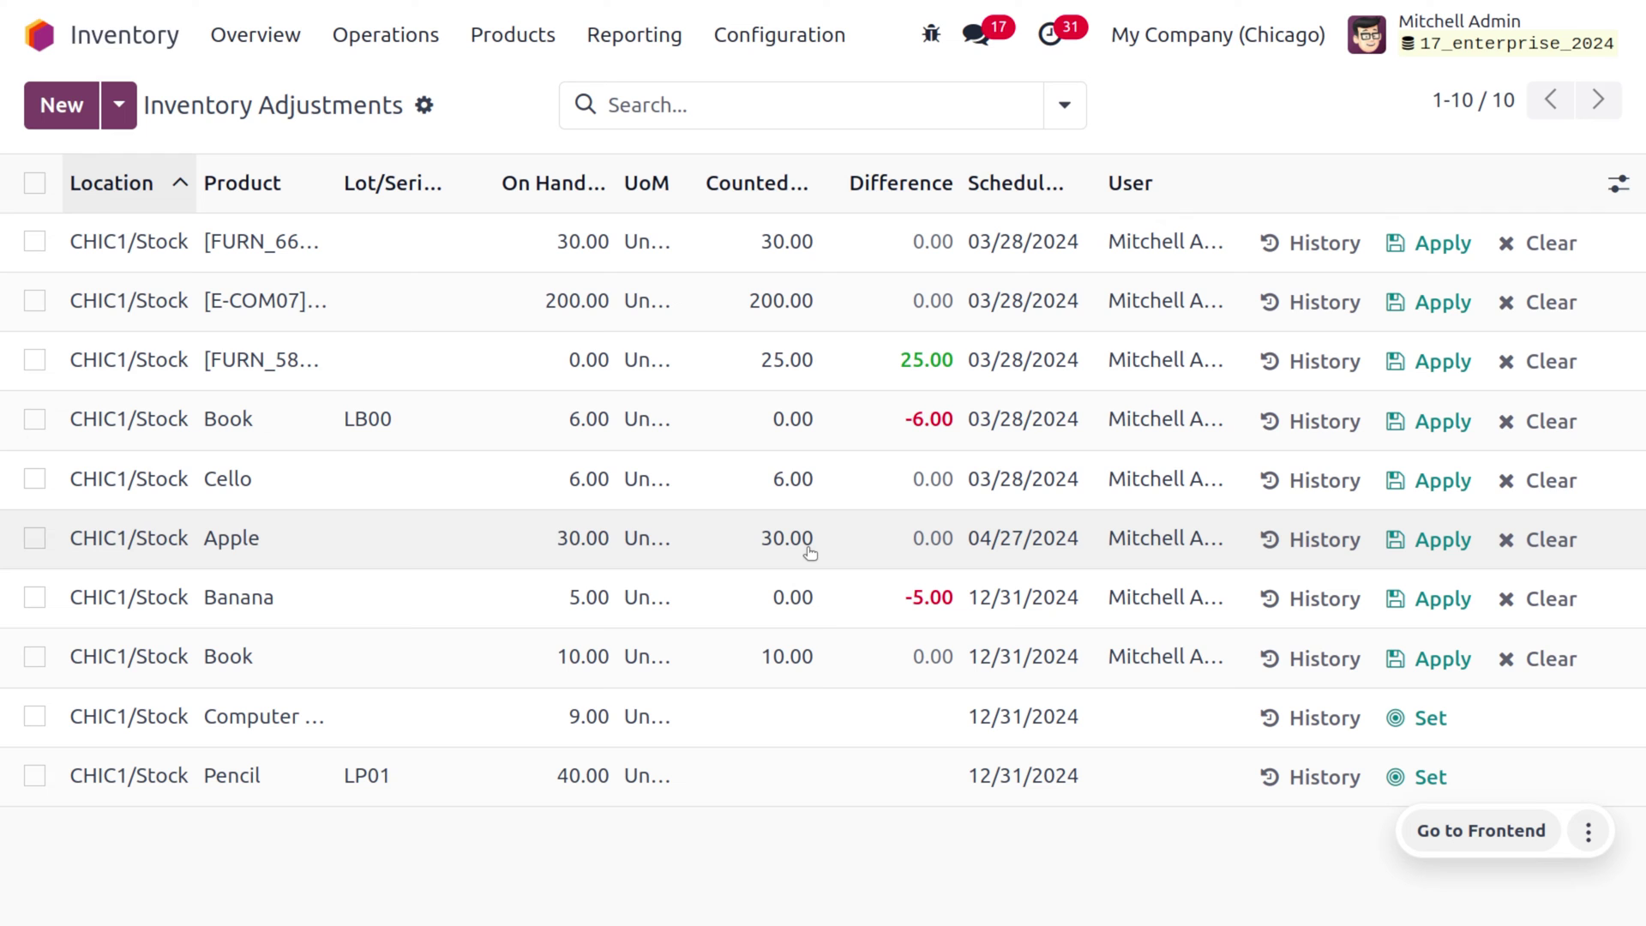
pyautogui.click(34, 538)
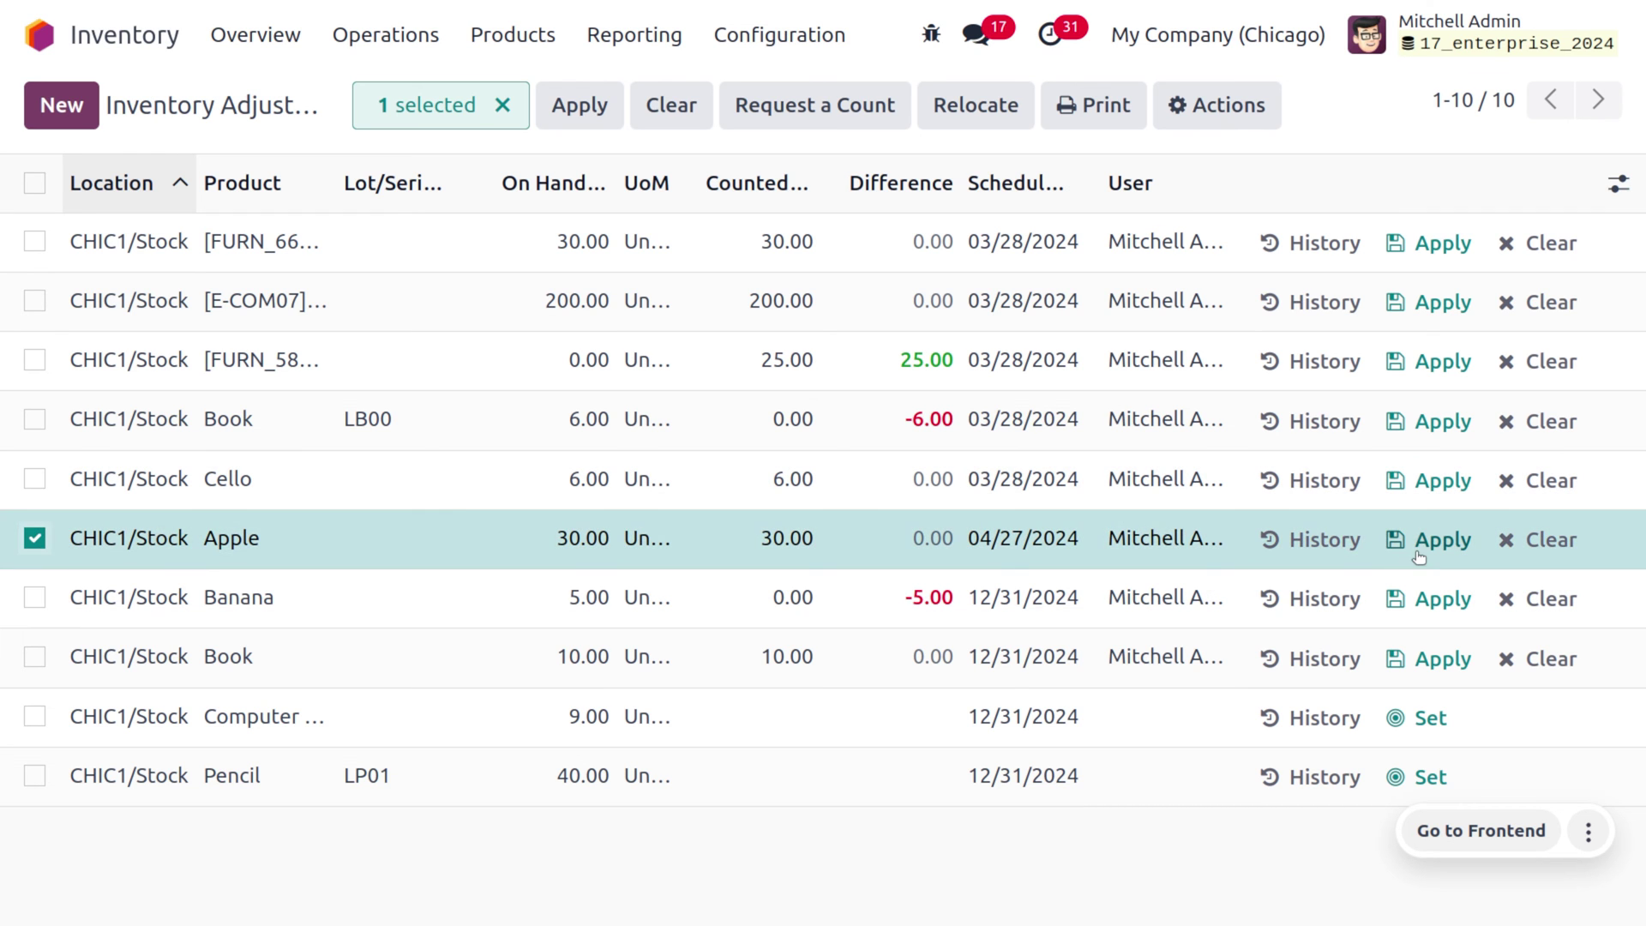
pyautogui.click(1550, 542)
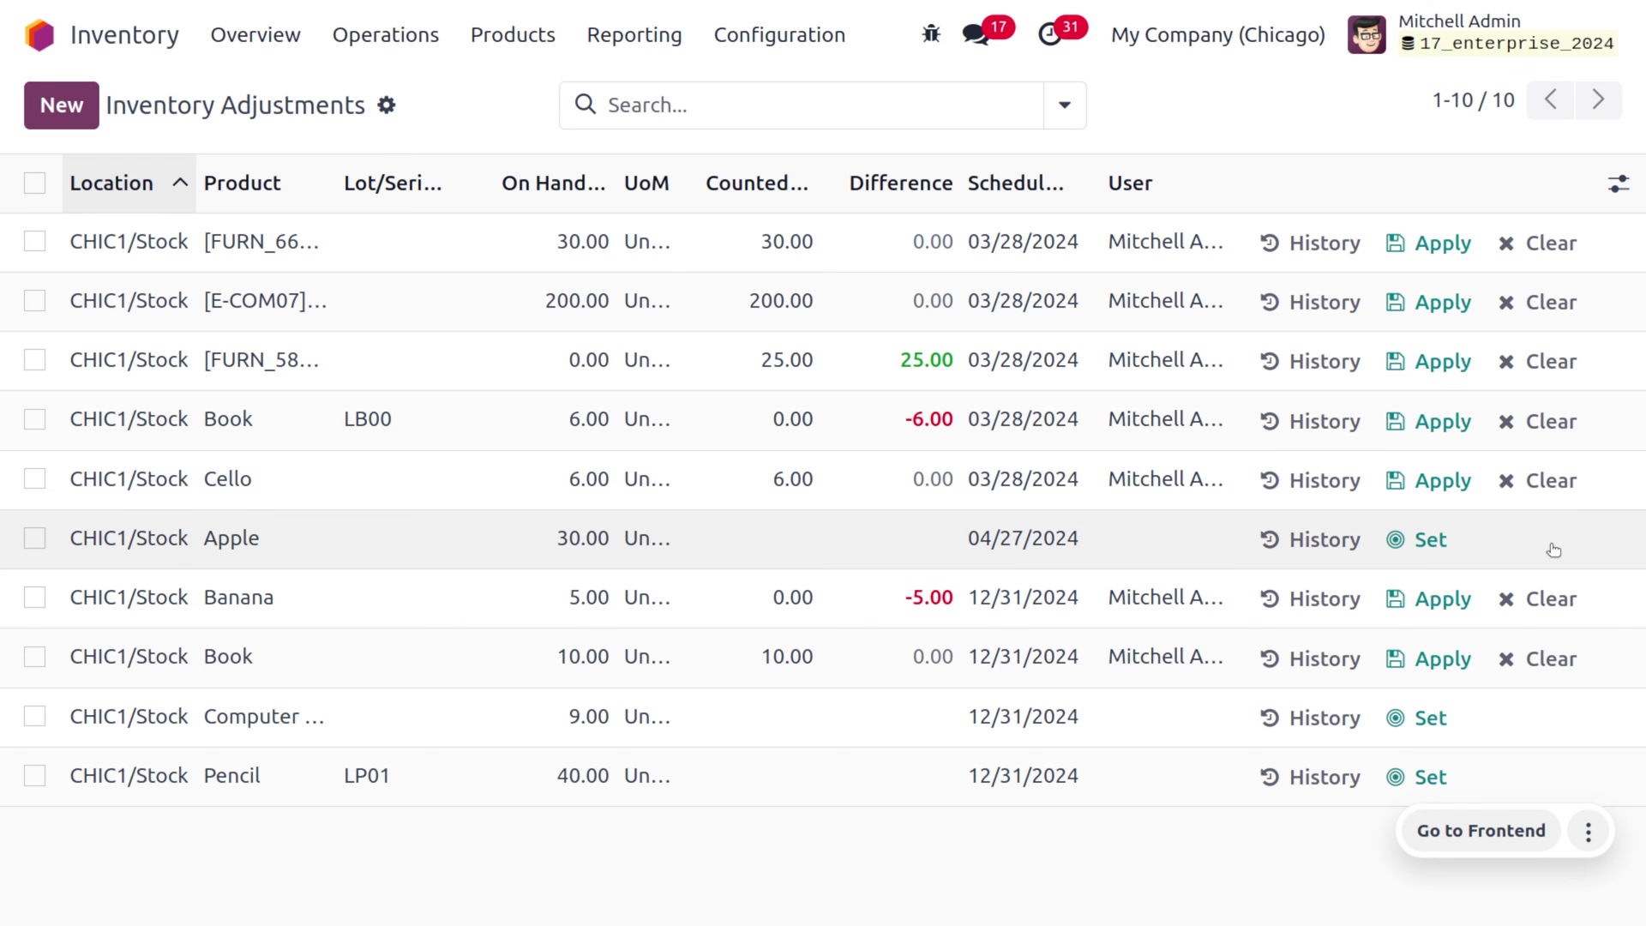
# Step: Select the FURN_6666, E-COM07 and FURN_5800 lines in CHIC1/Stock and clear their unapplied counts together
pyautogui.click(33, 242)
pyautogui.click(33, 242)
pyautogui.click(33, 243)
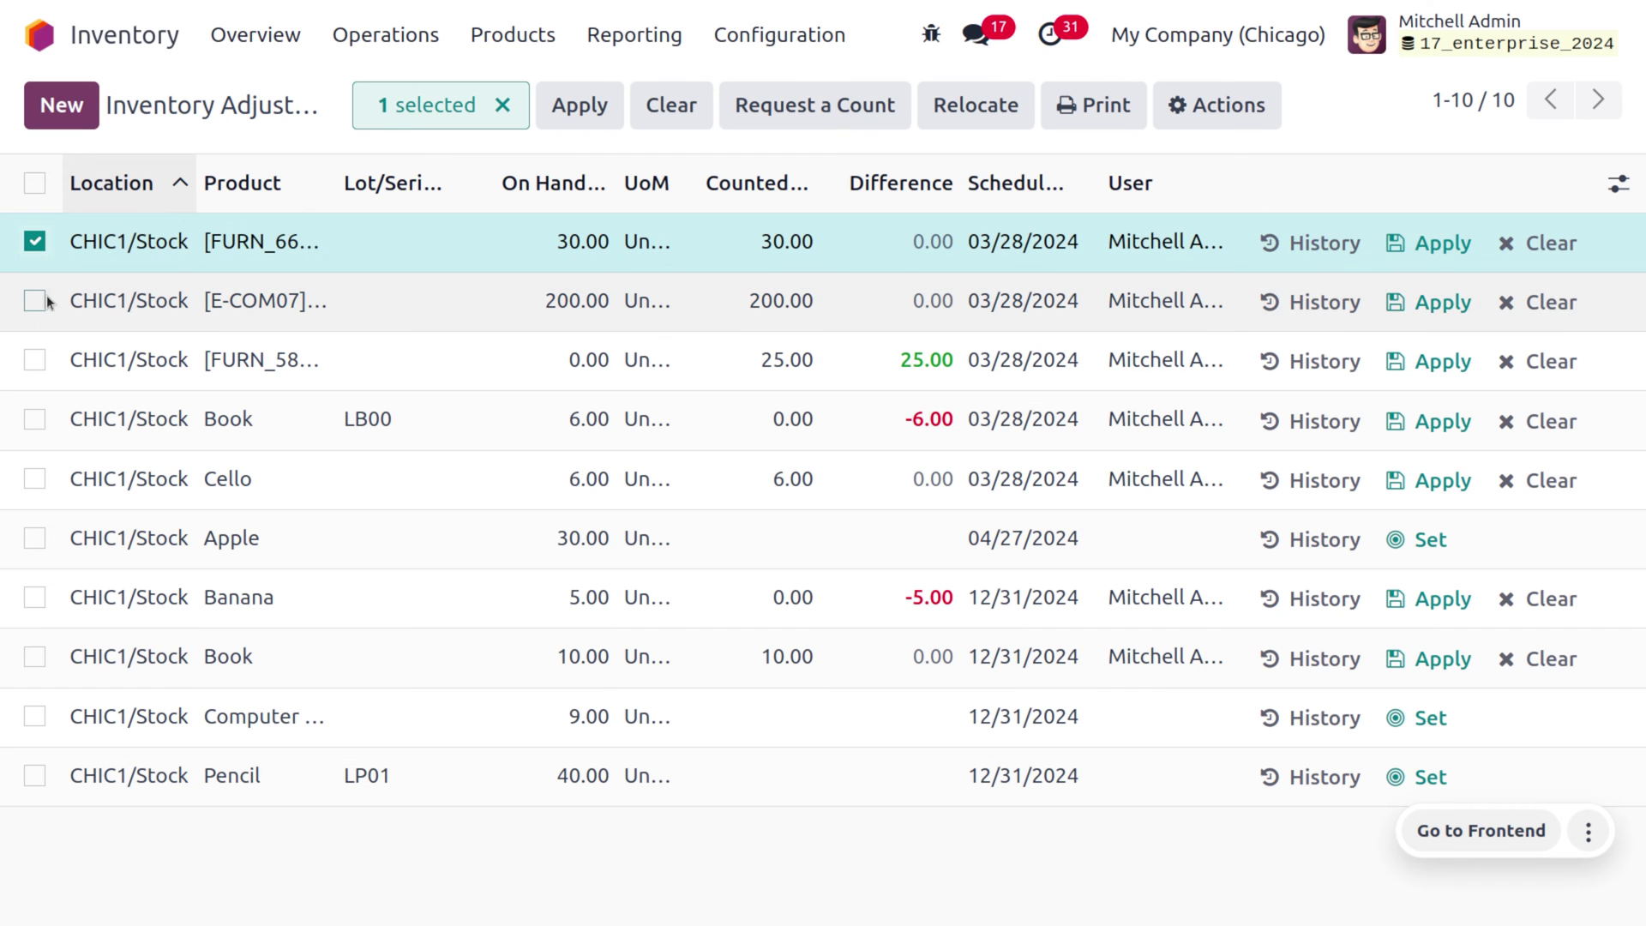
pyautogui.click(34, 301)
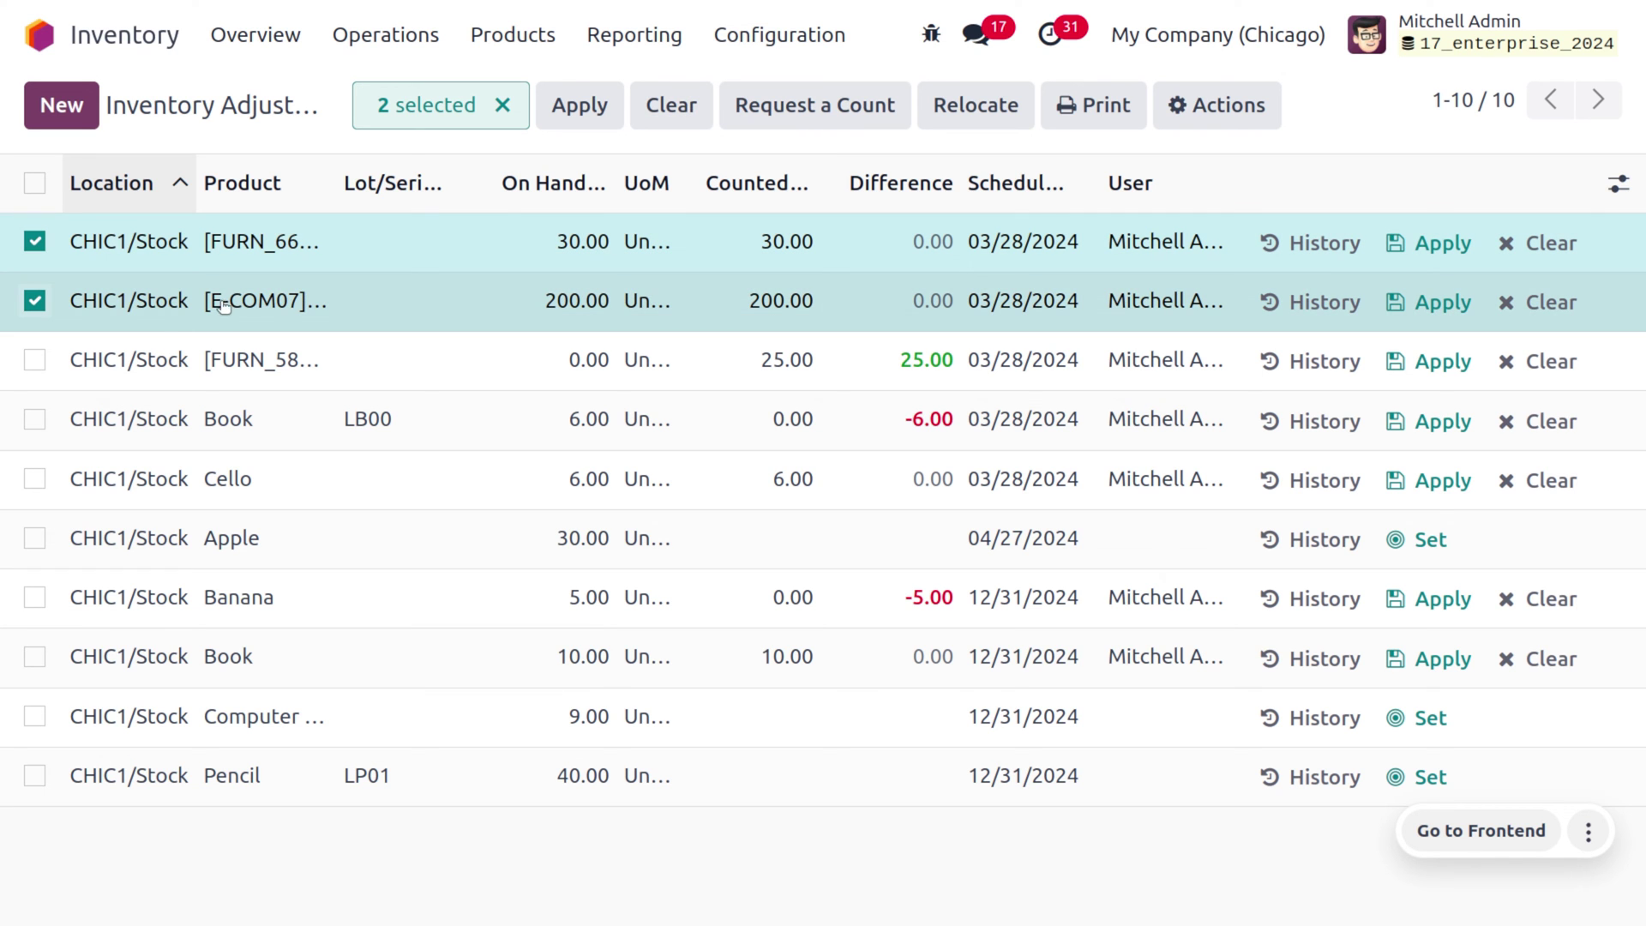
pyautogui.click(34, 360)
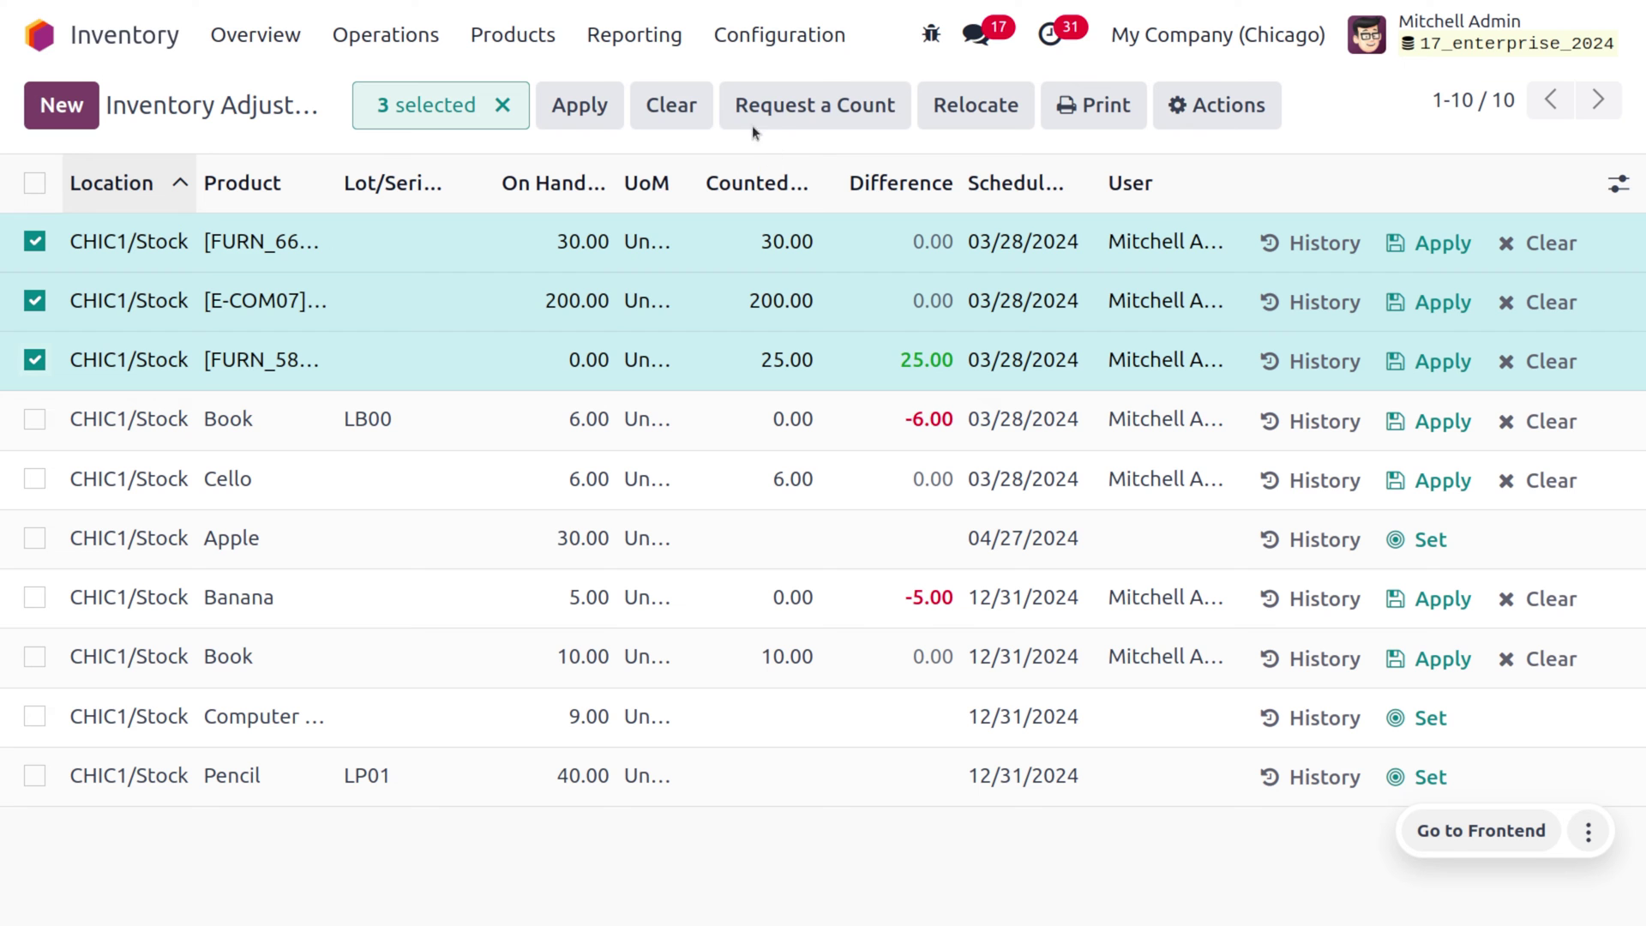
pyautogui.click(660, 104)
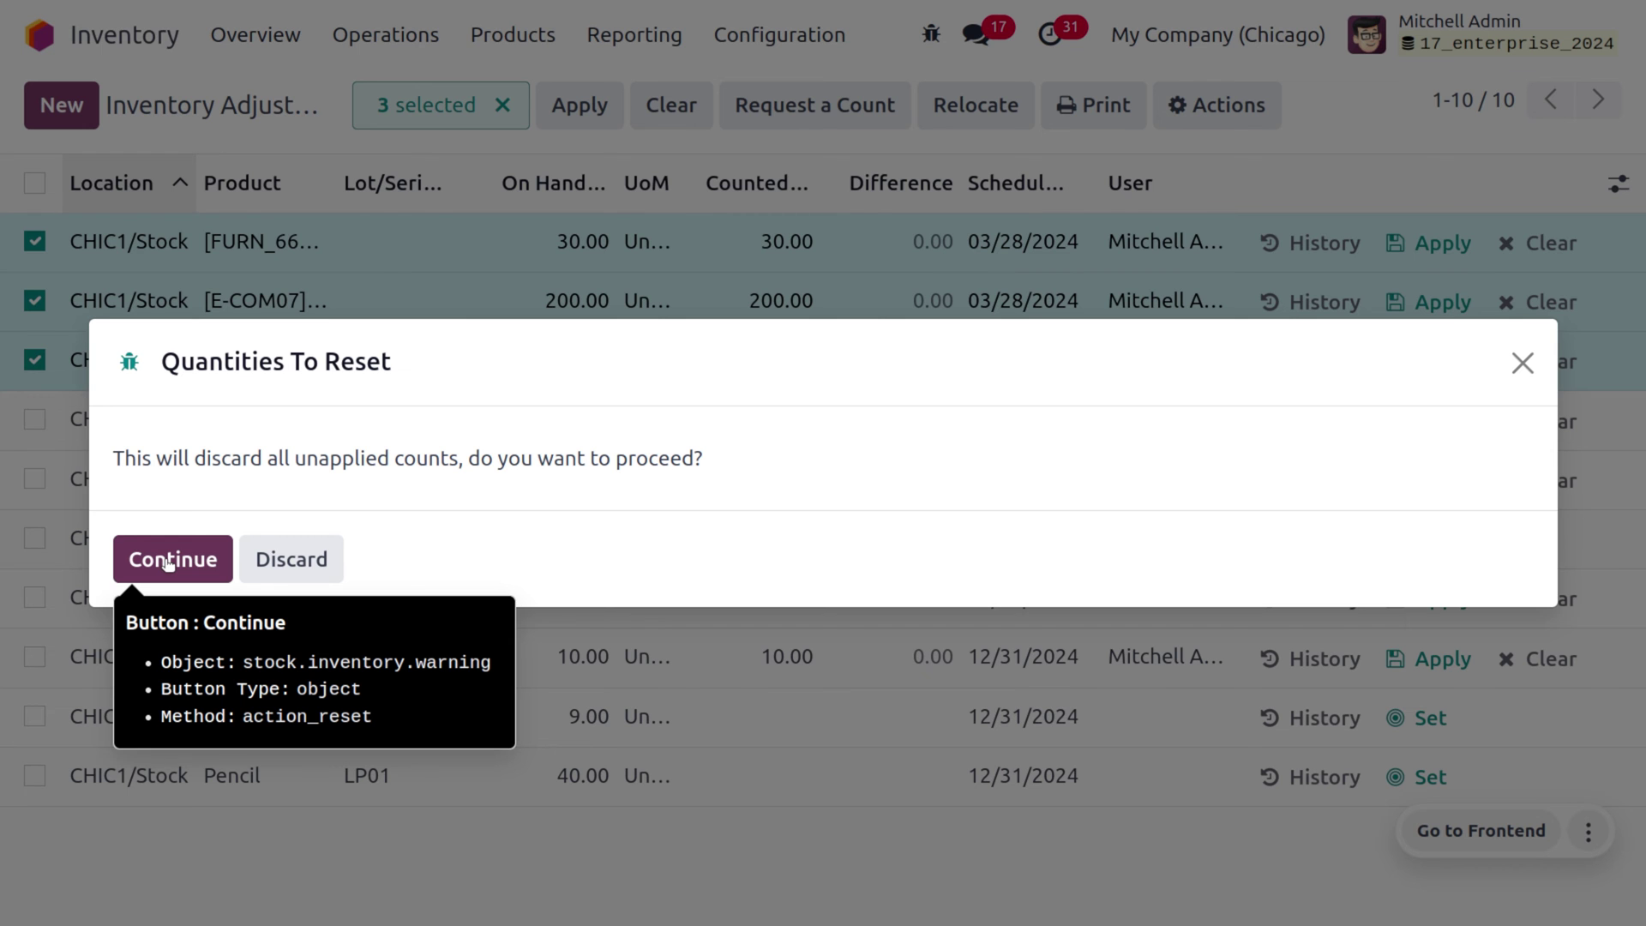
pyautogui.click(168, 561)
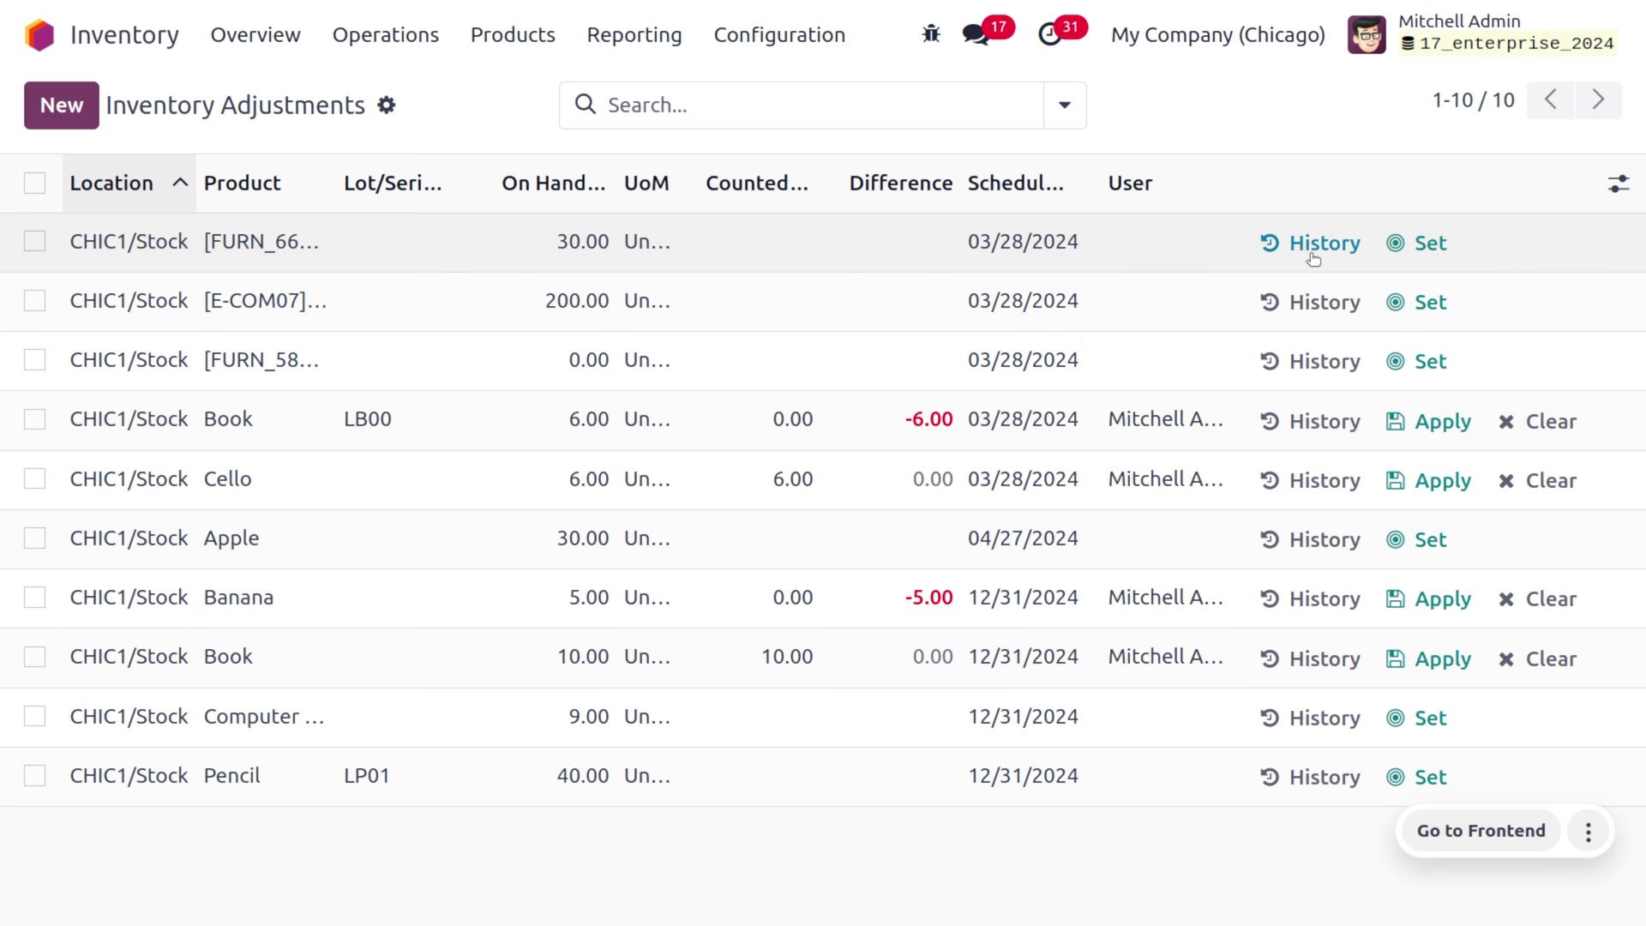
# Step: Review the adjustment history of Acoustic Bloc Screens and widen the Scheduled Date column to show its full heading
pyautogui.click(1314, 247)
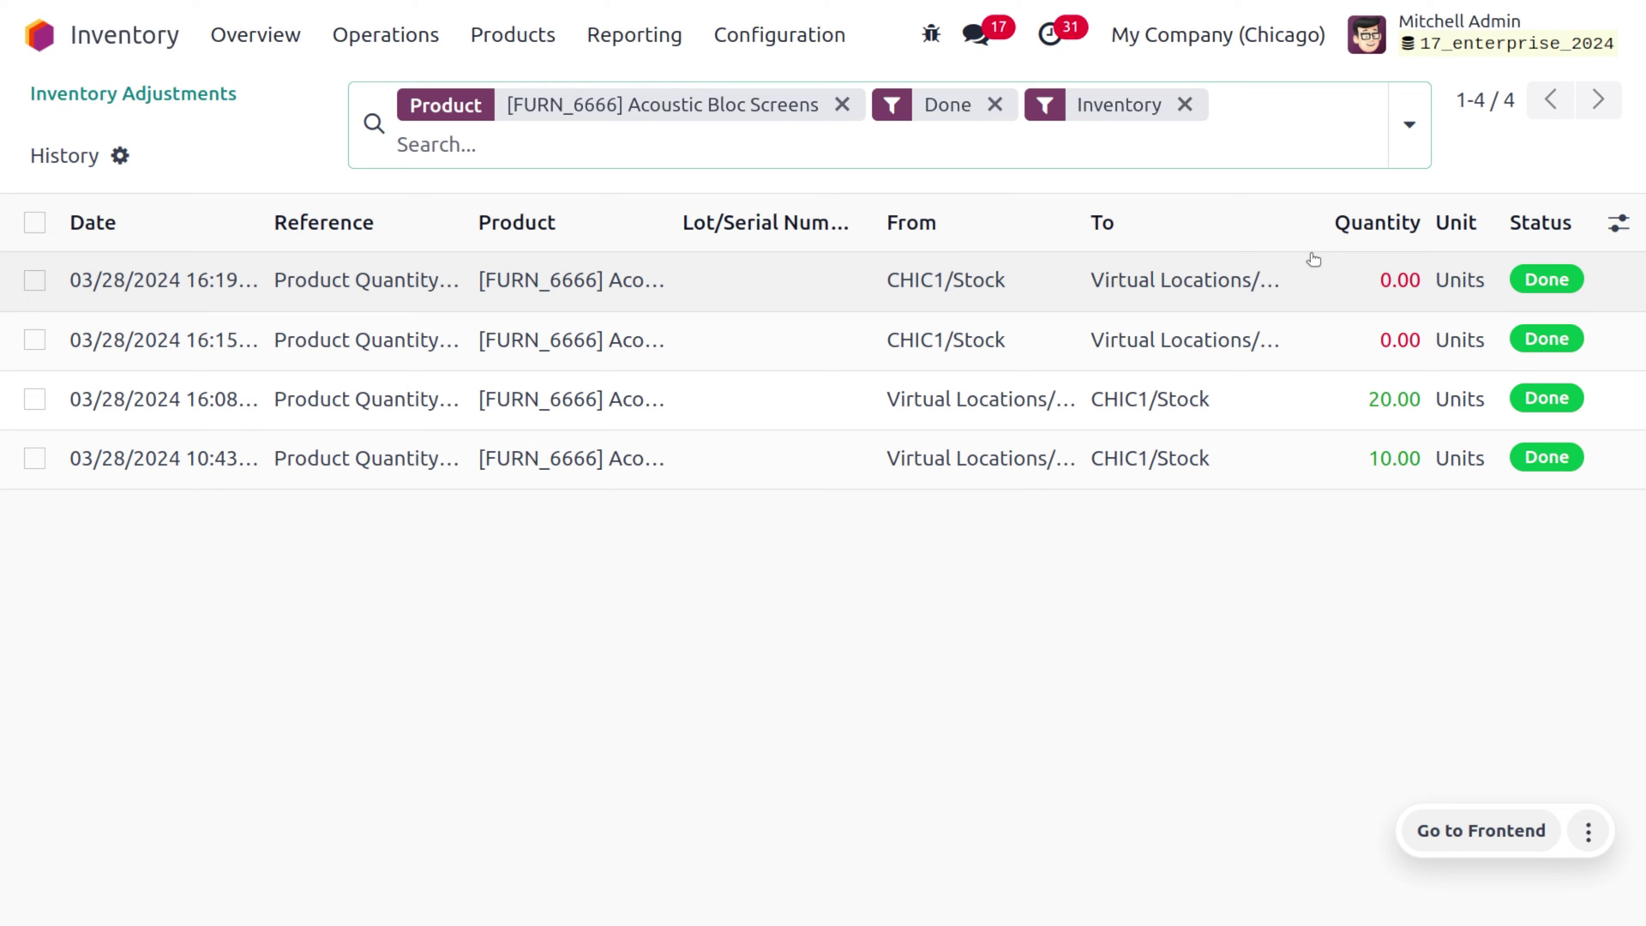
pyautogui.click(196, 98)
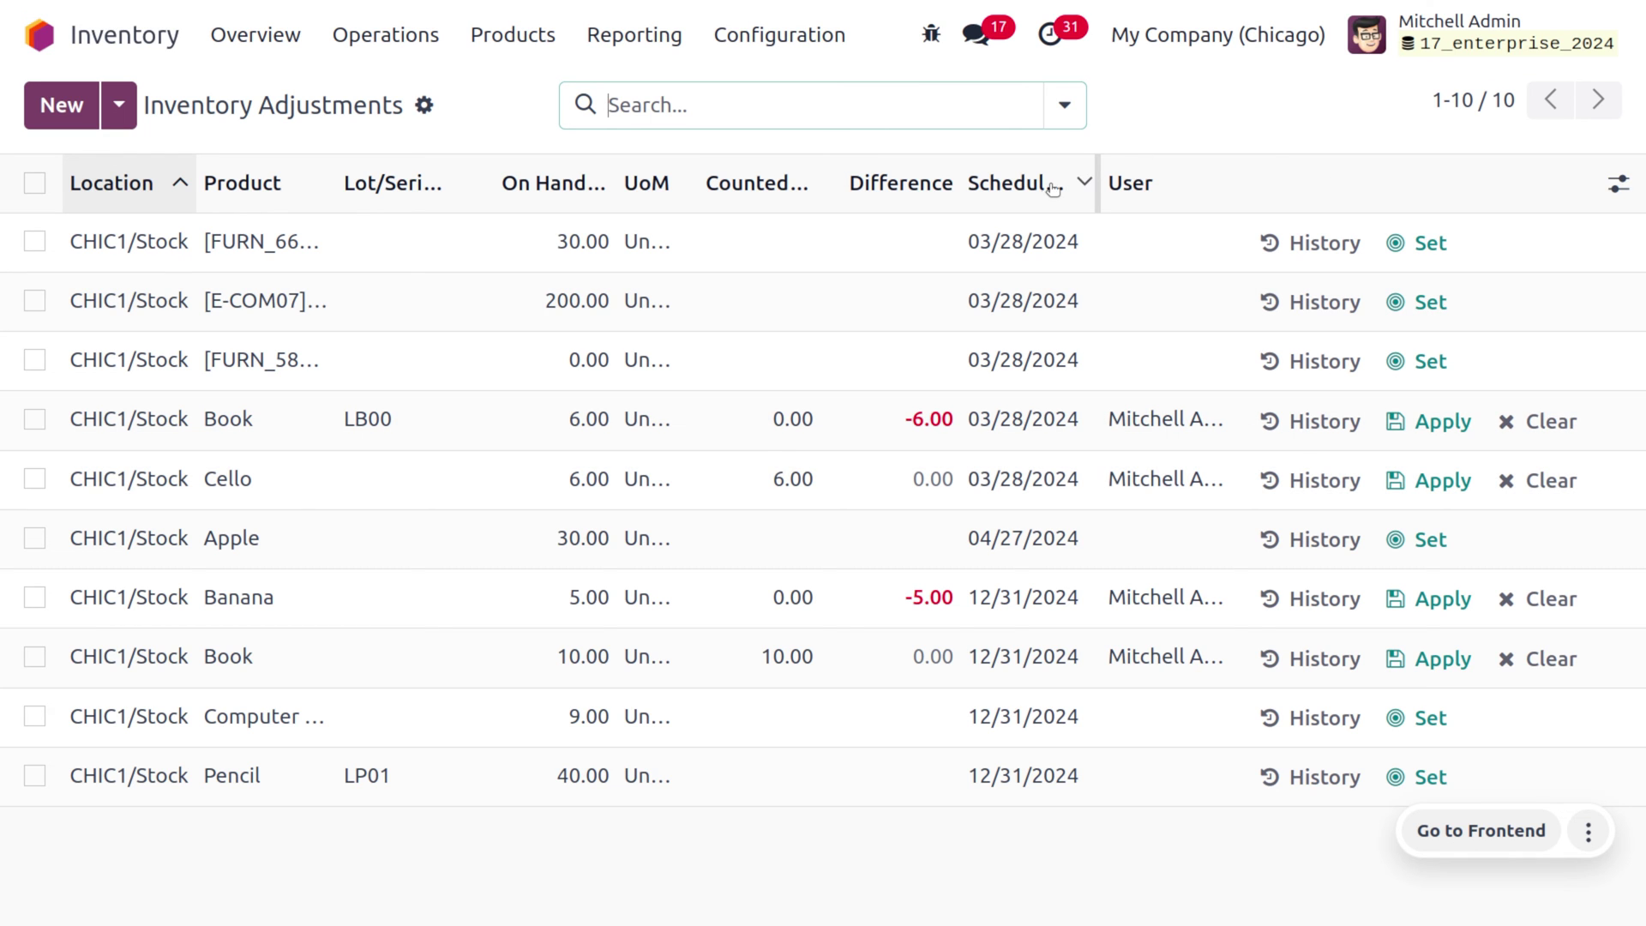
pyautogui.moveTo(1096, 173)
pyautogui.moveTo(1097, 172); pyautogui.dragTo(1178, 167)
pyautogui.moveTo(1178, 167)
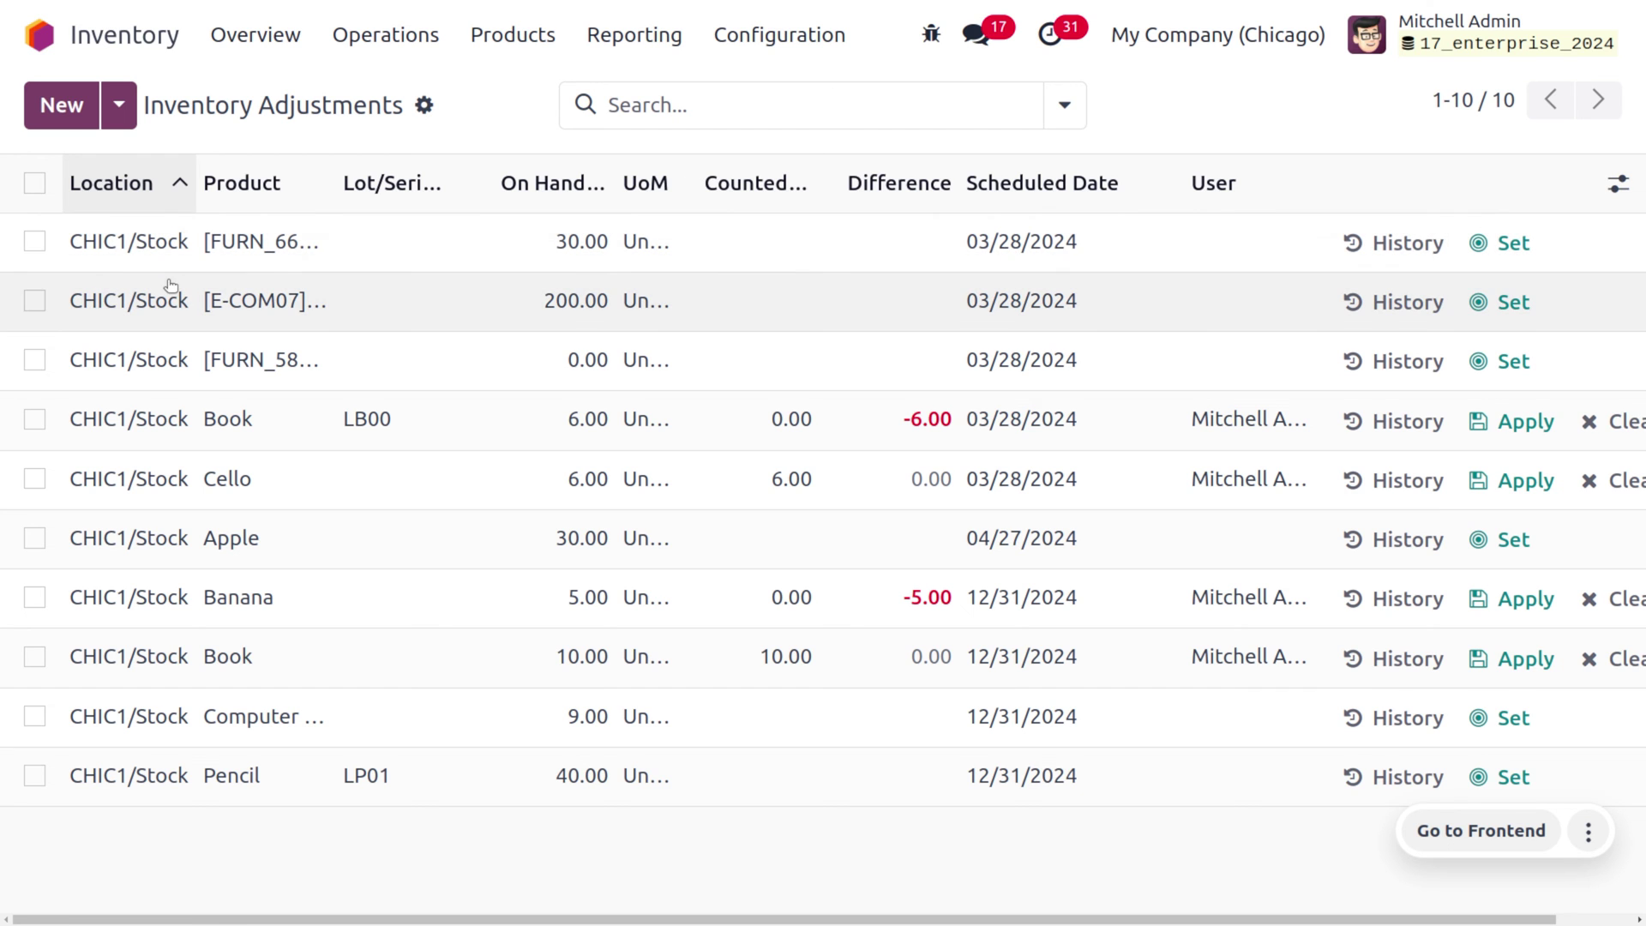
# Step: Set the counted quantity of Acoustic Bloc Screens to 5
pyautogui.click(777, 237)
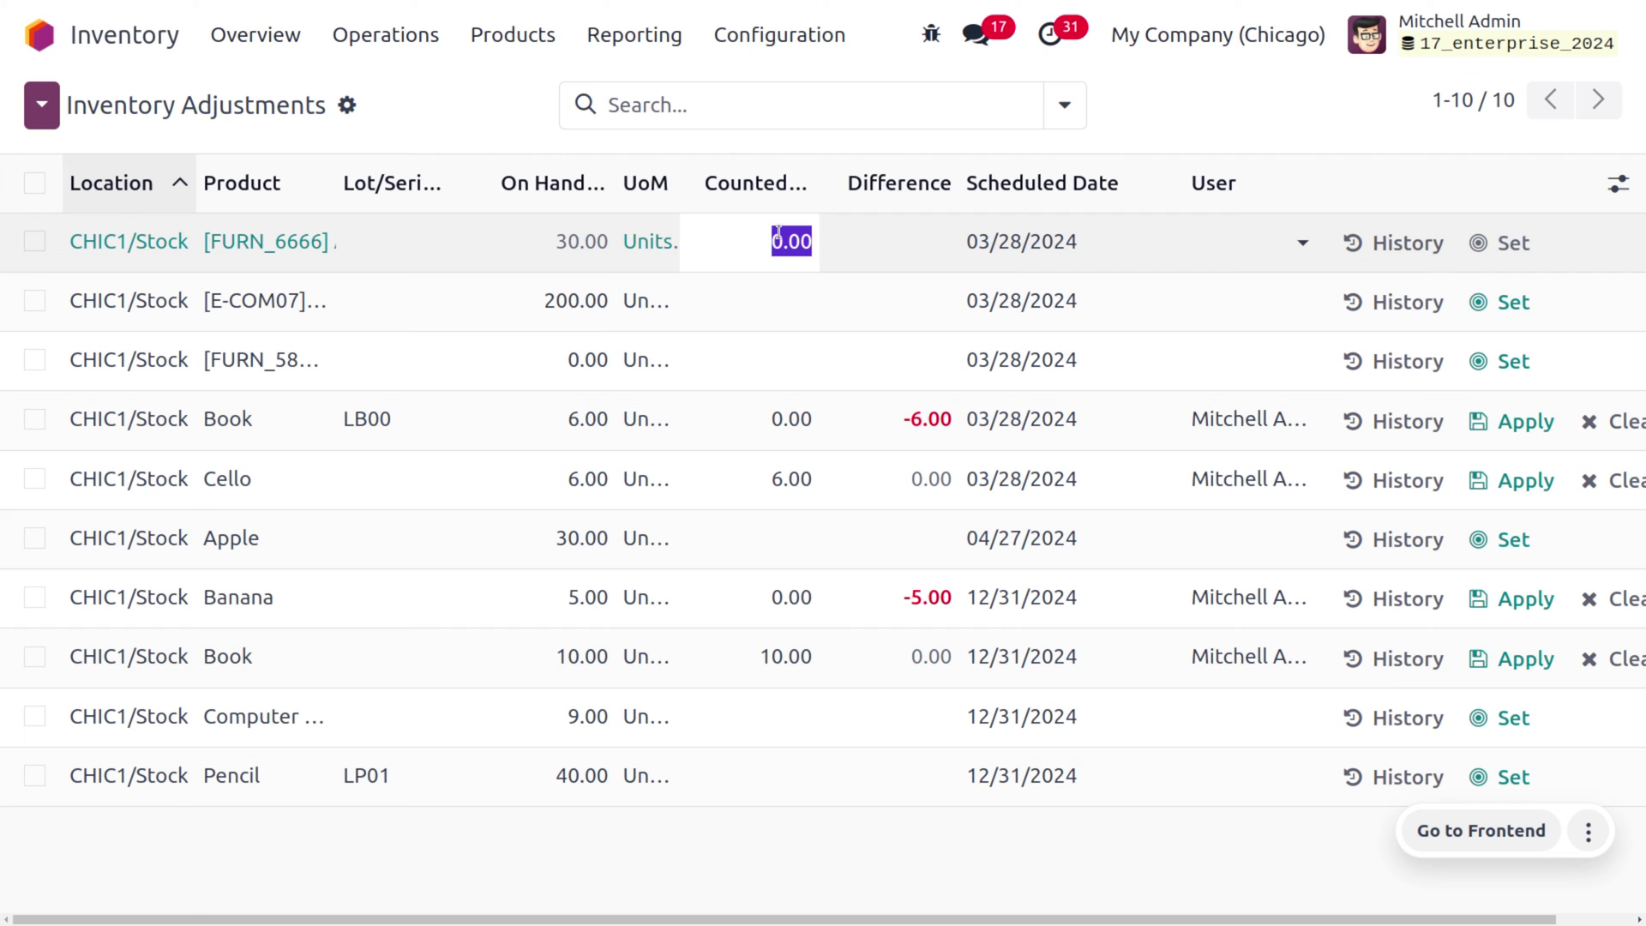
pyautogui.write('5')
pyautogui.click(855, 857)
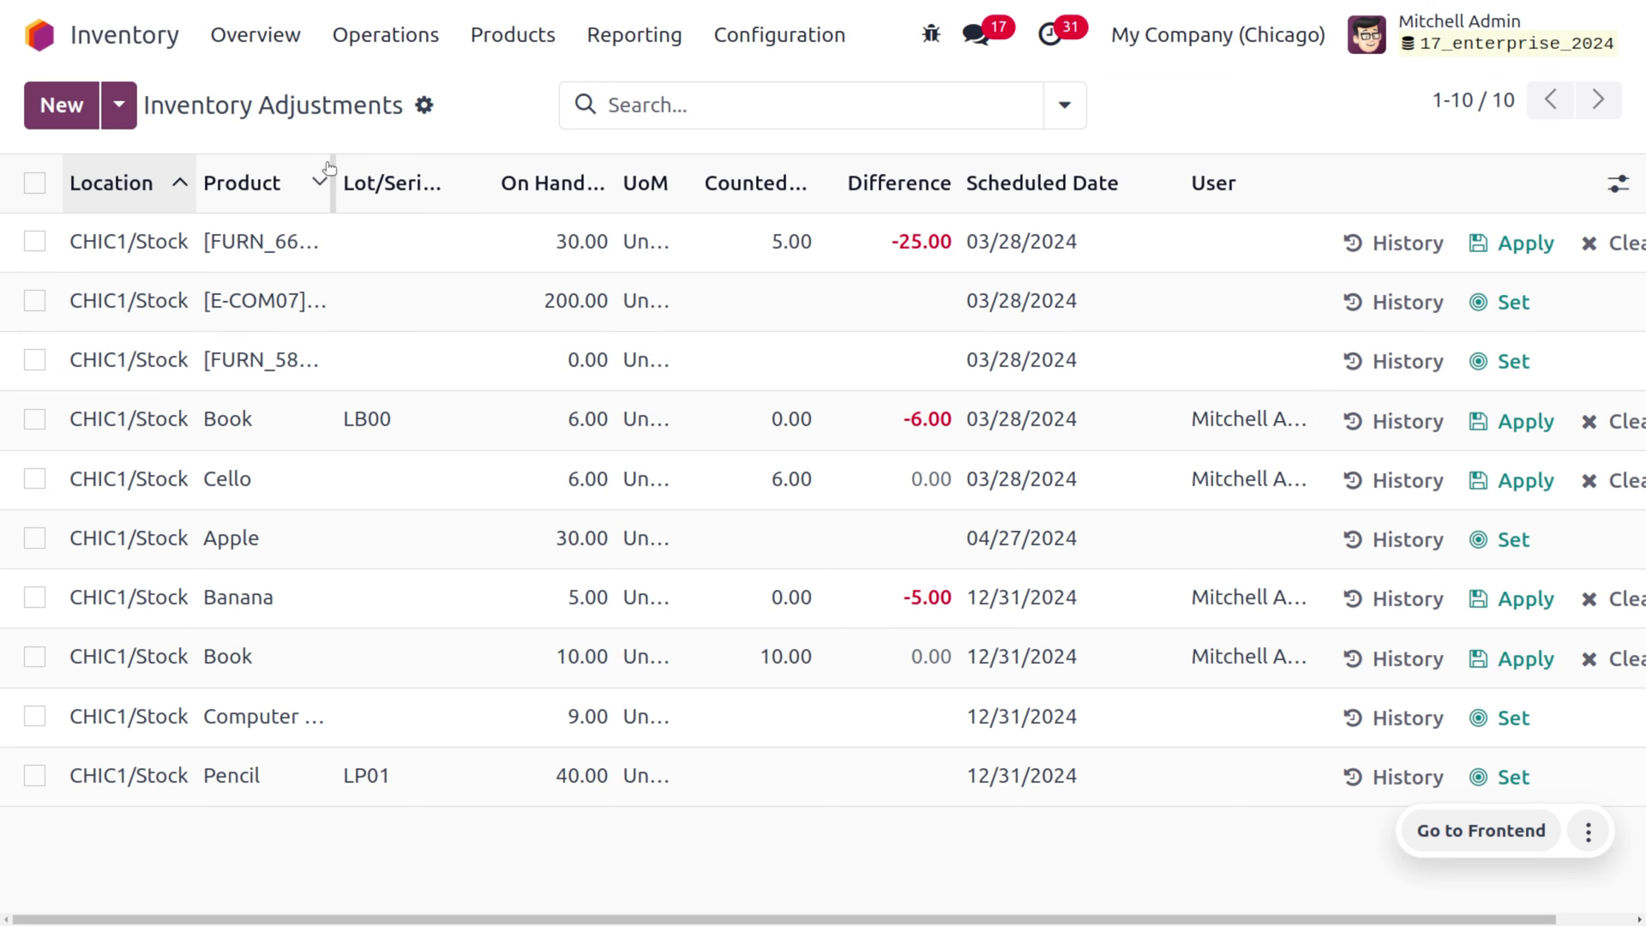
# Step: Widen the Product column, set the FURN_5800 Cable Management Box count to 20, and apply it without a lot number
pyautogui.moveTo(332, 168); pyautogui.dragTo(400, 168)
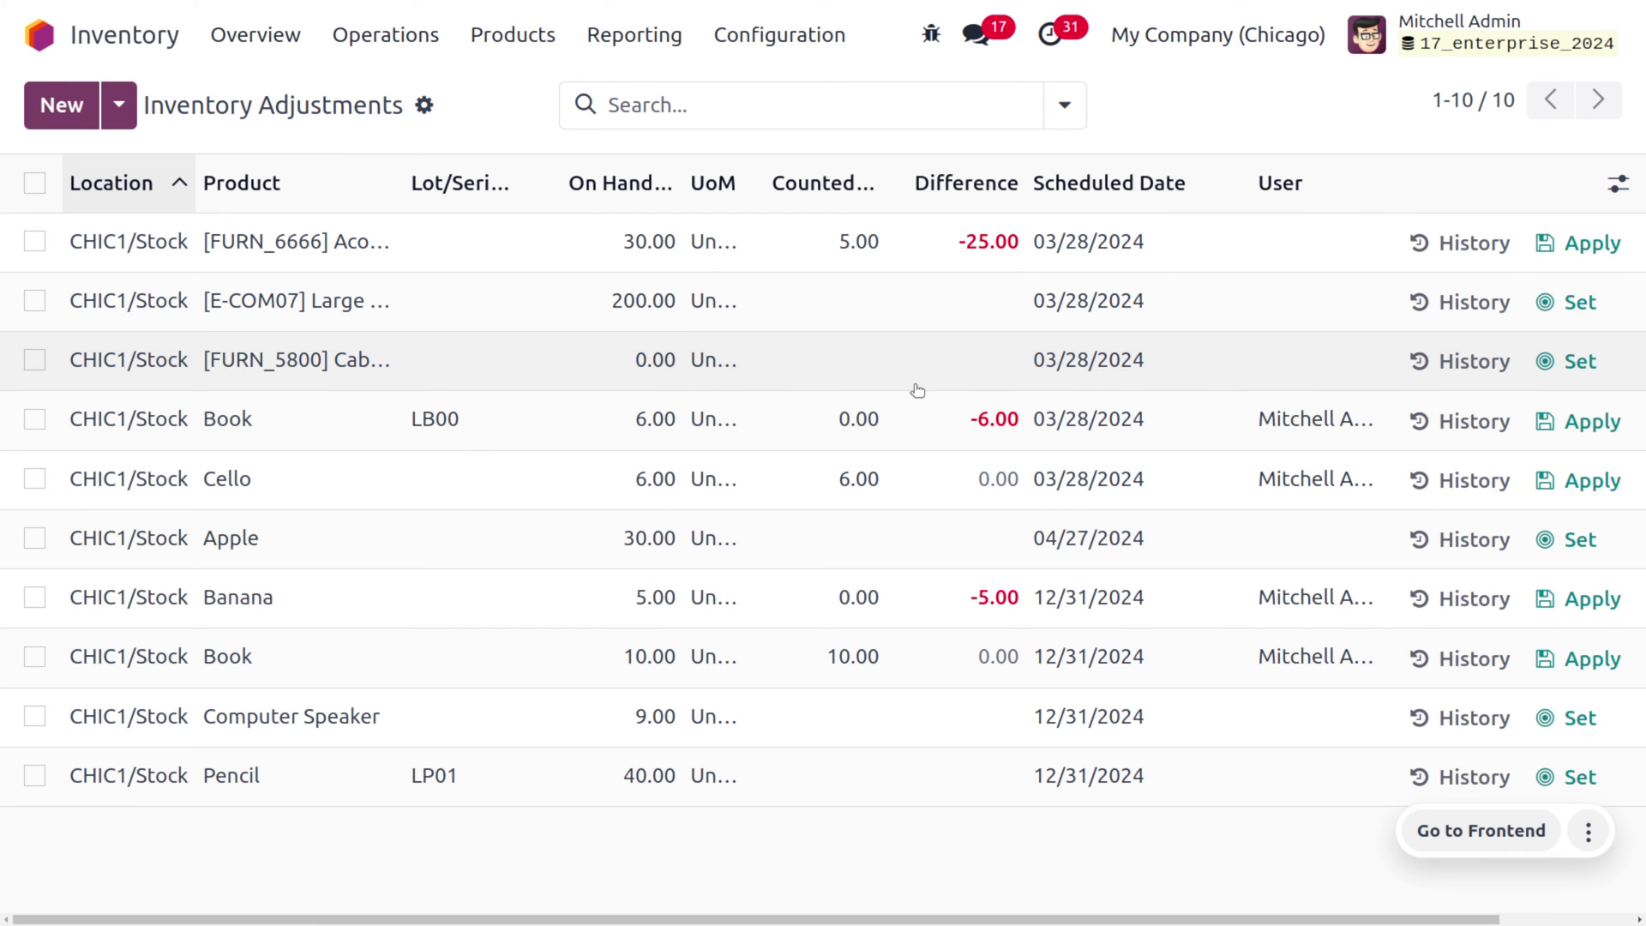
pyautogui.click(860, 371)
pyautogui.write('20')
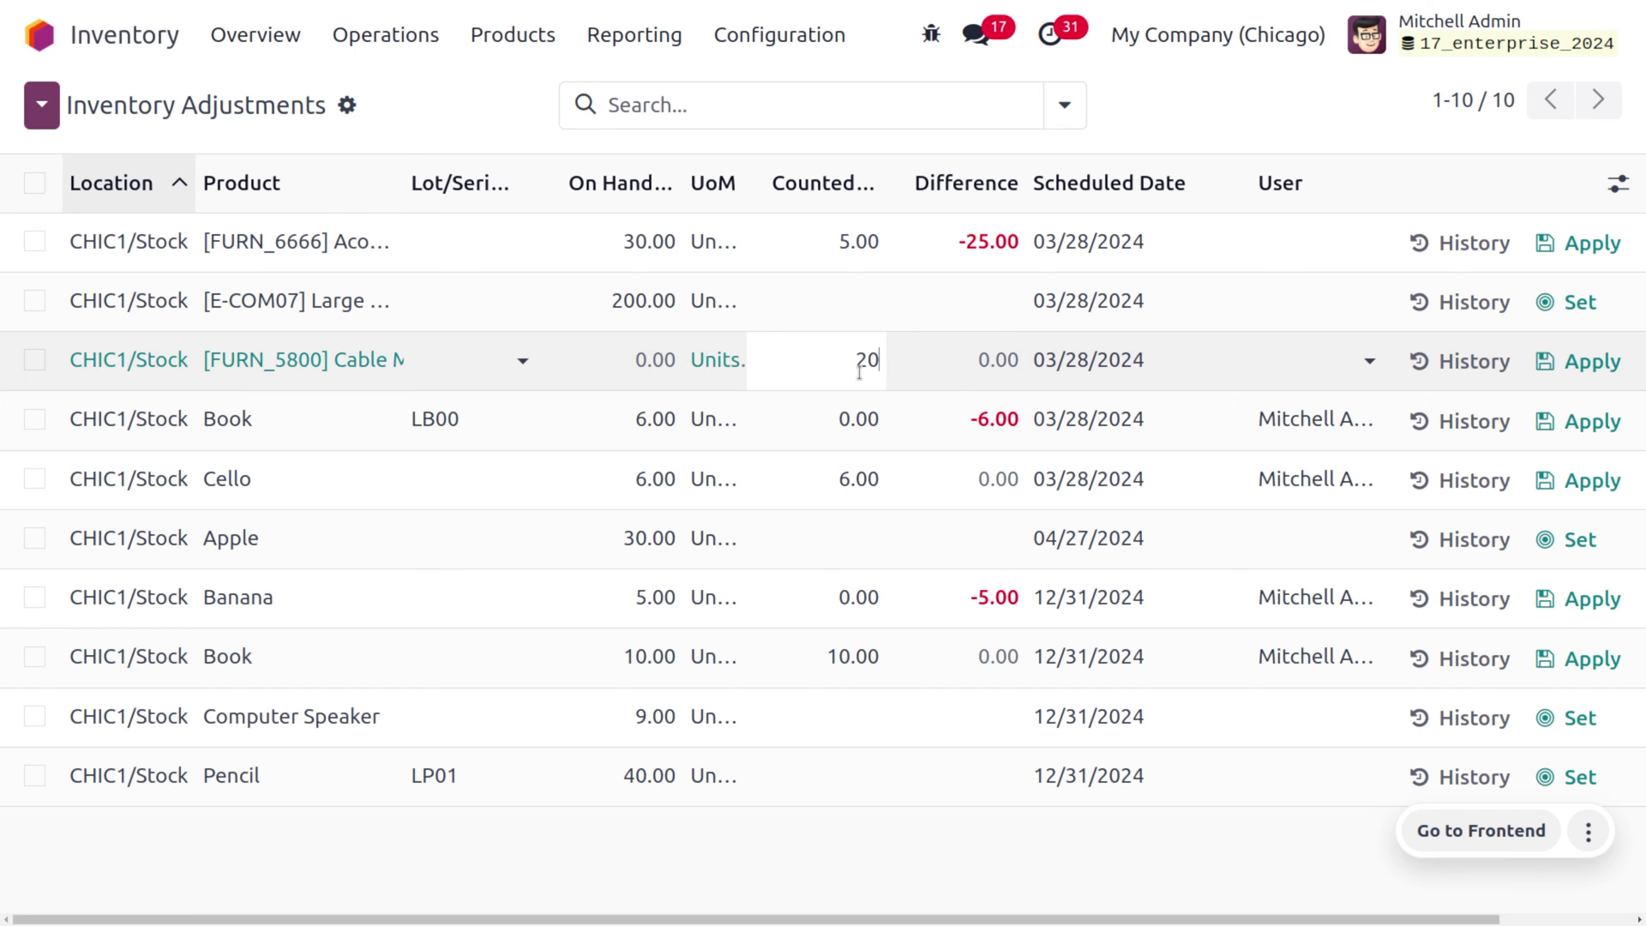
pyautogui.press('Return')
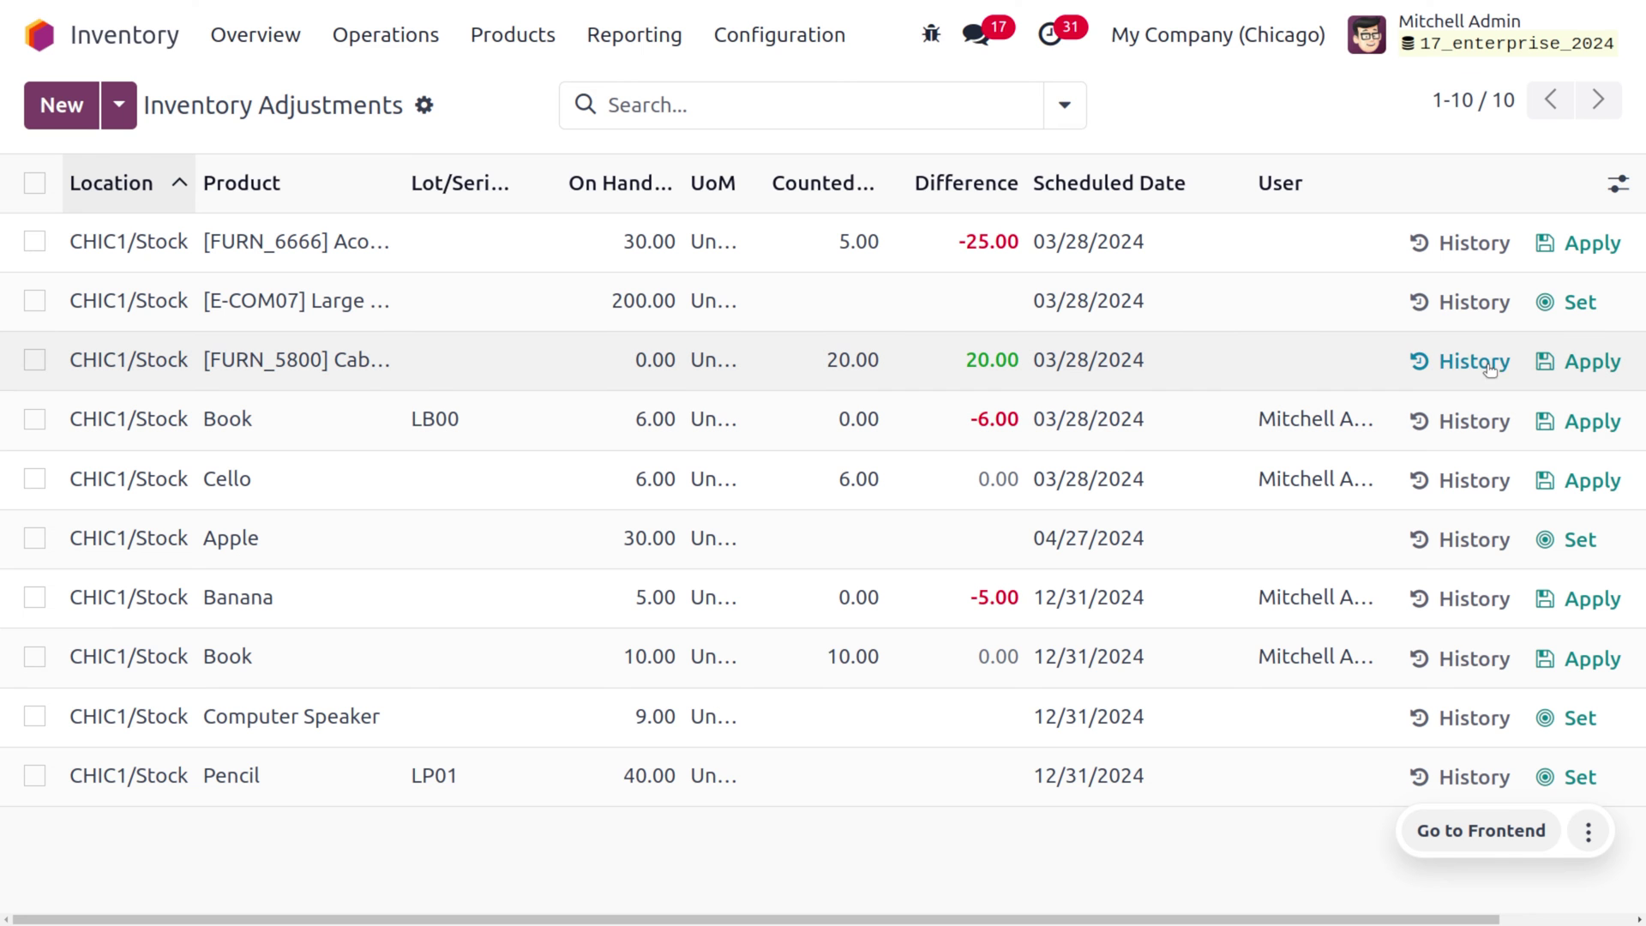
pyautogui.click(1590, 360)
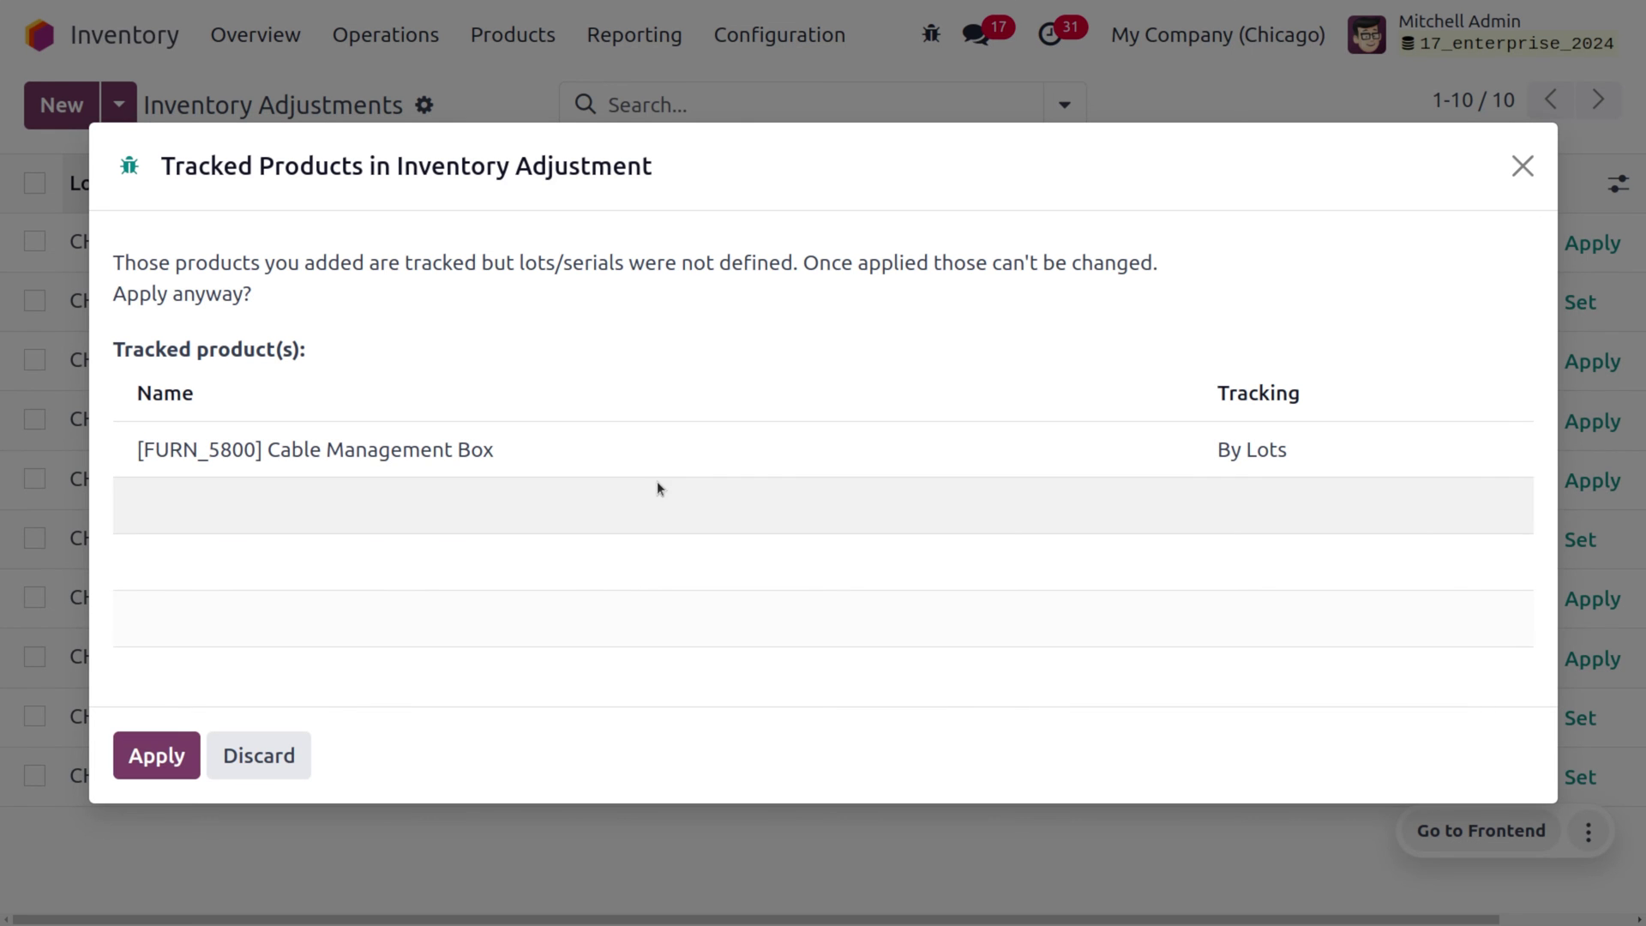
pyautogui.click(156, 756)
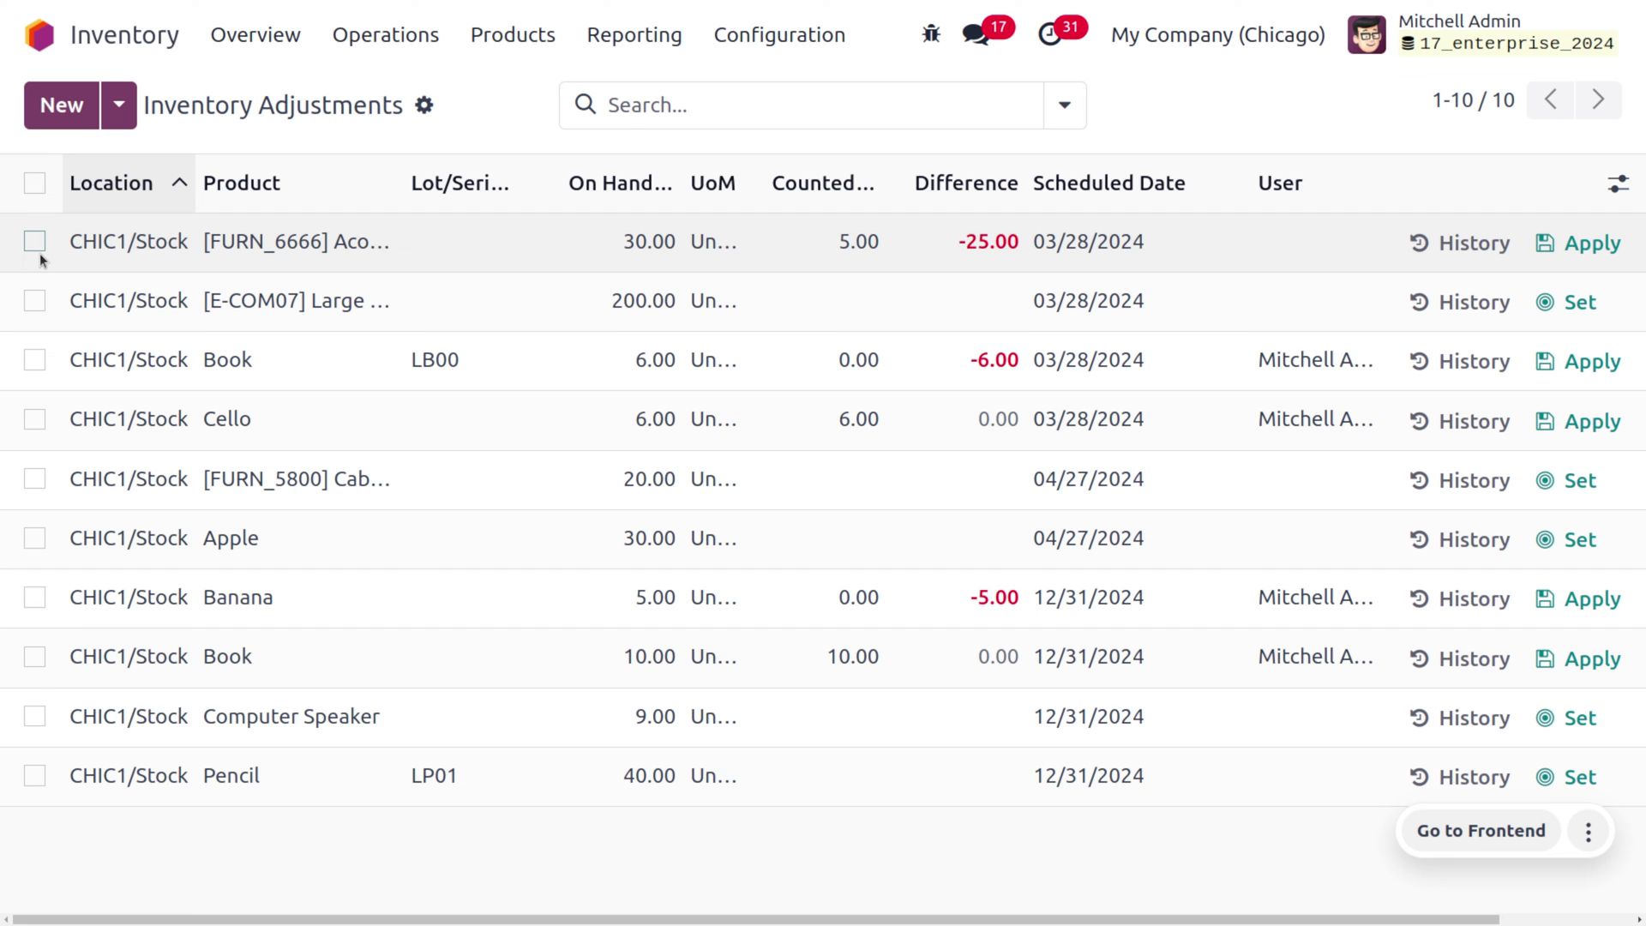
# Step: Select the Large Cabinet and Book LB00 lines and set their counted quantities to 5 and 3
pyautogui.click(35, 301)
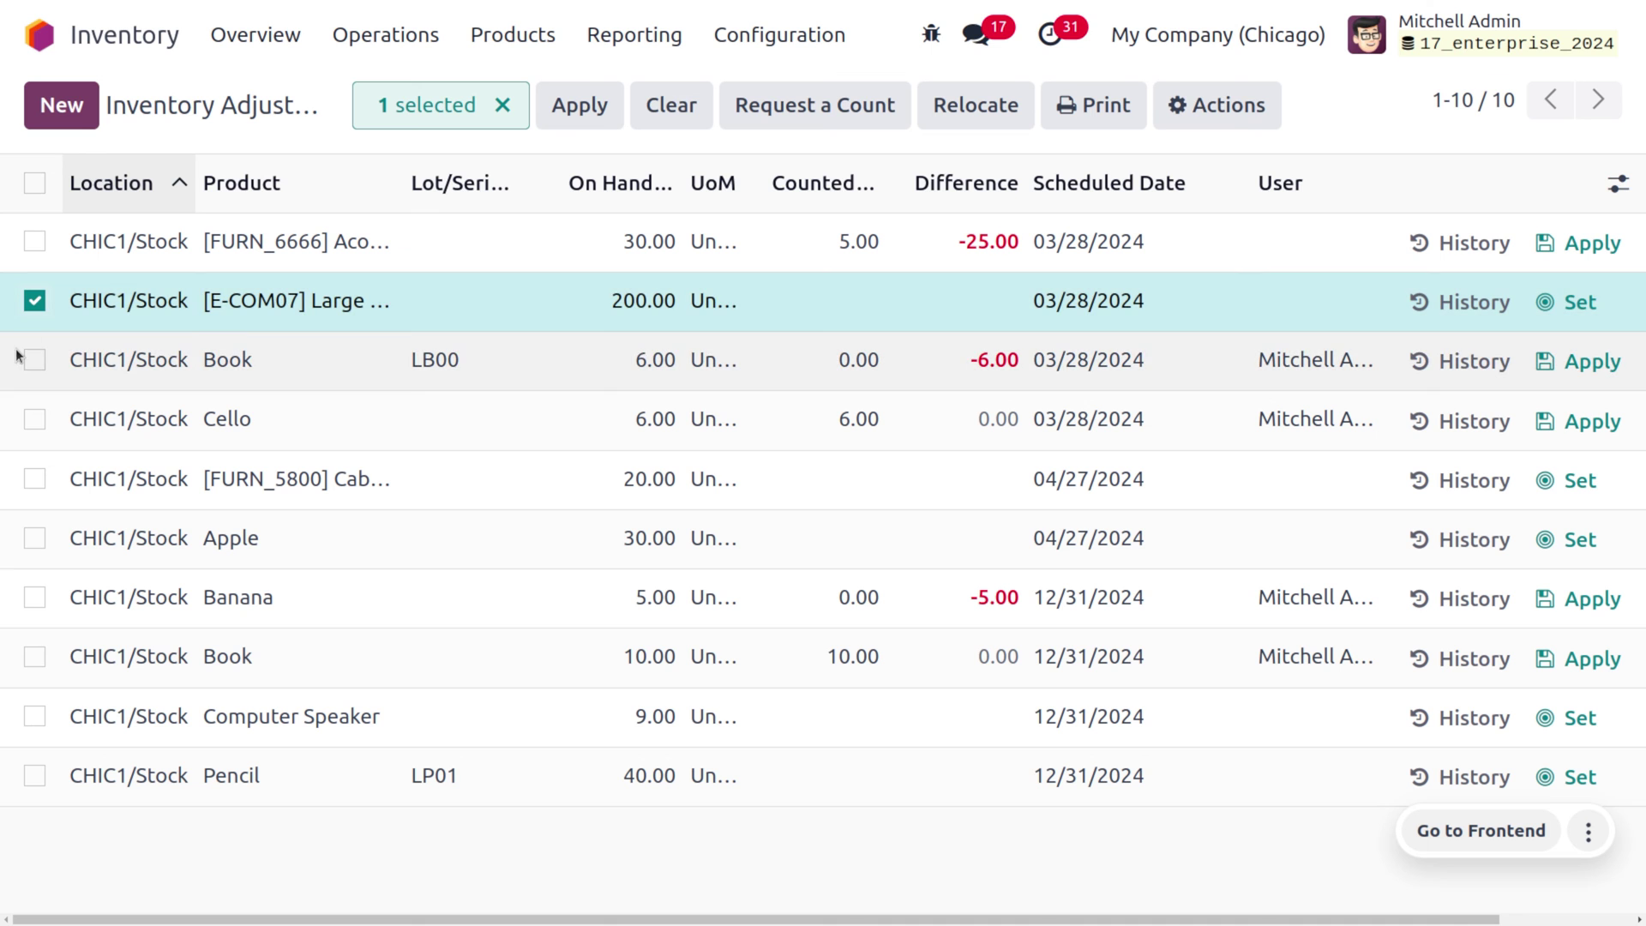
pyautogui.click(34, 360)
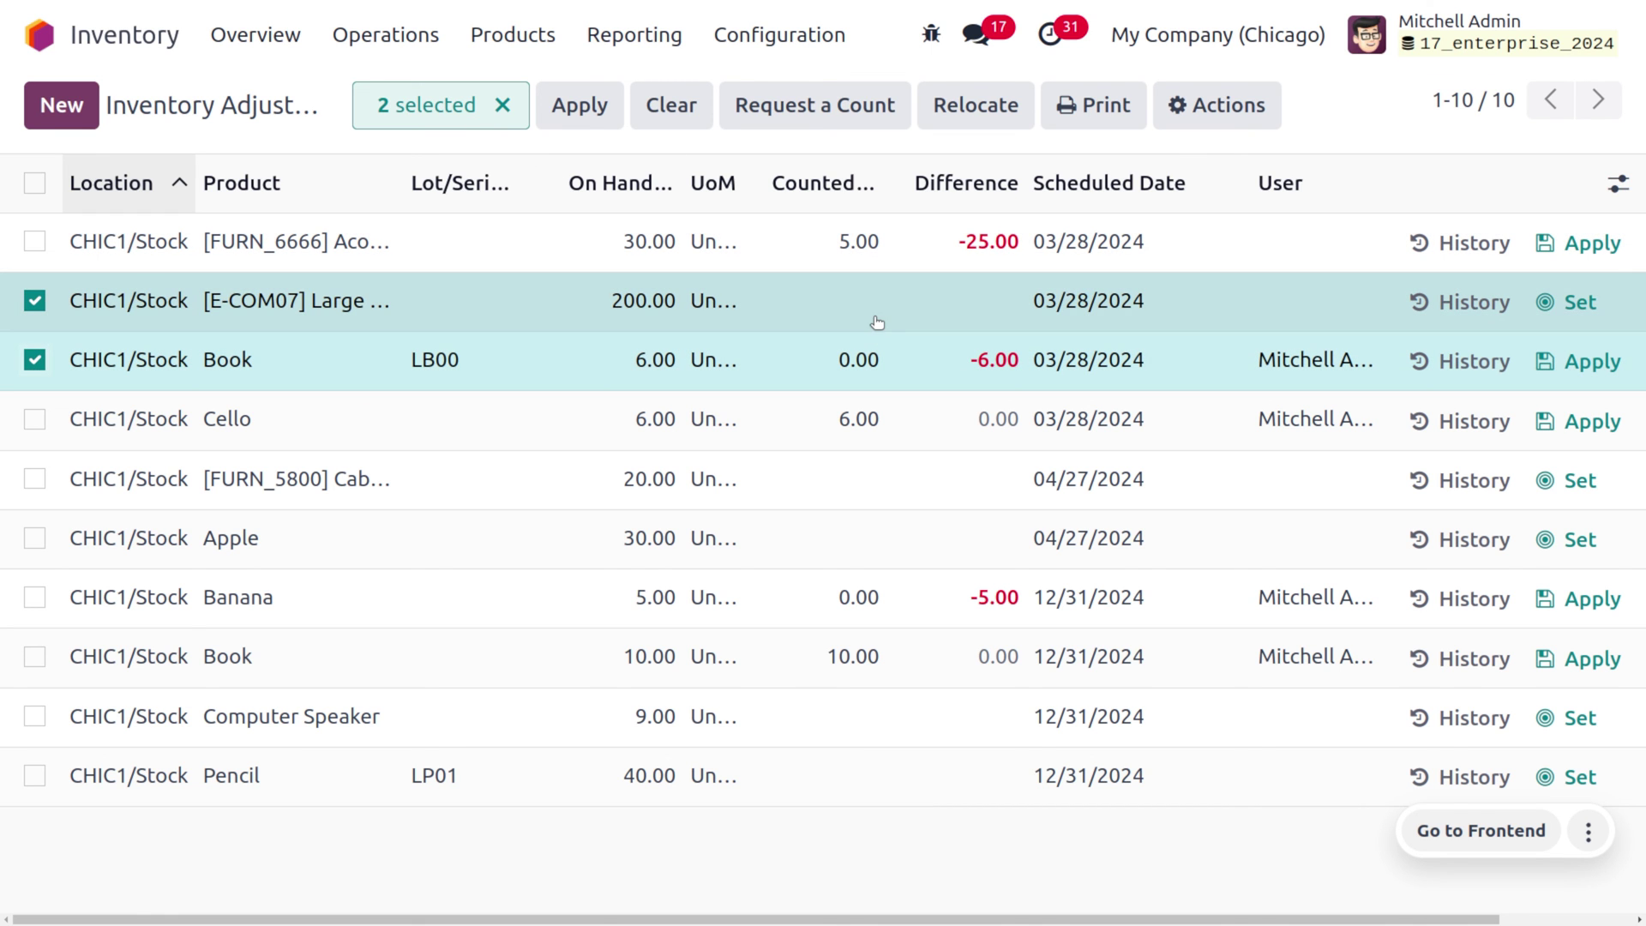
pyautogui.click(868, 314)
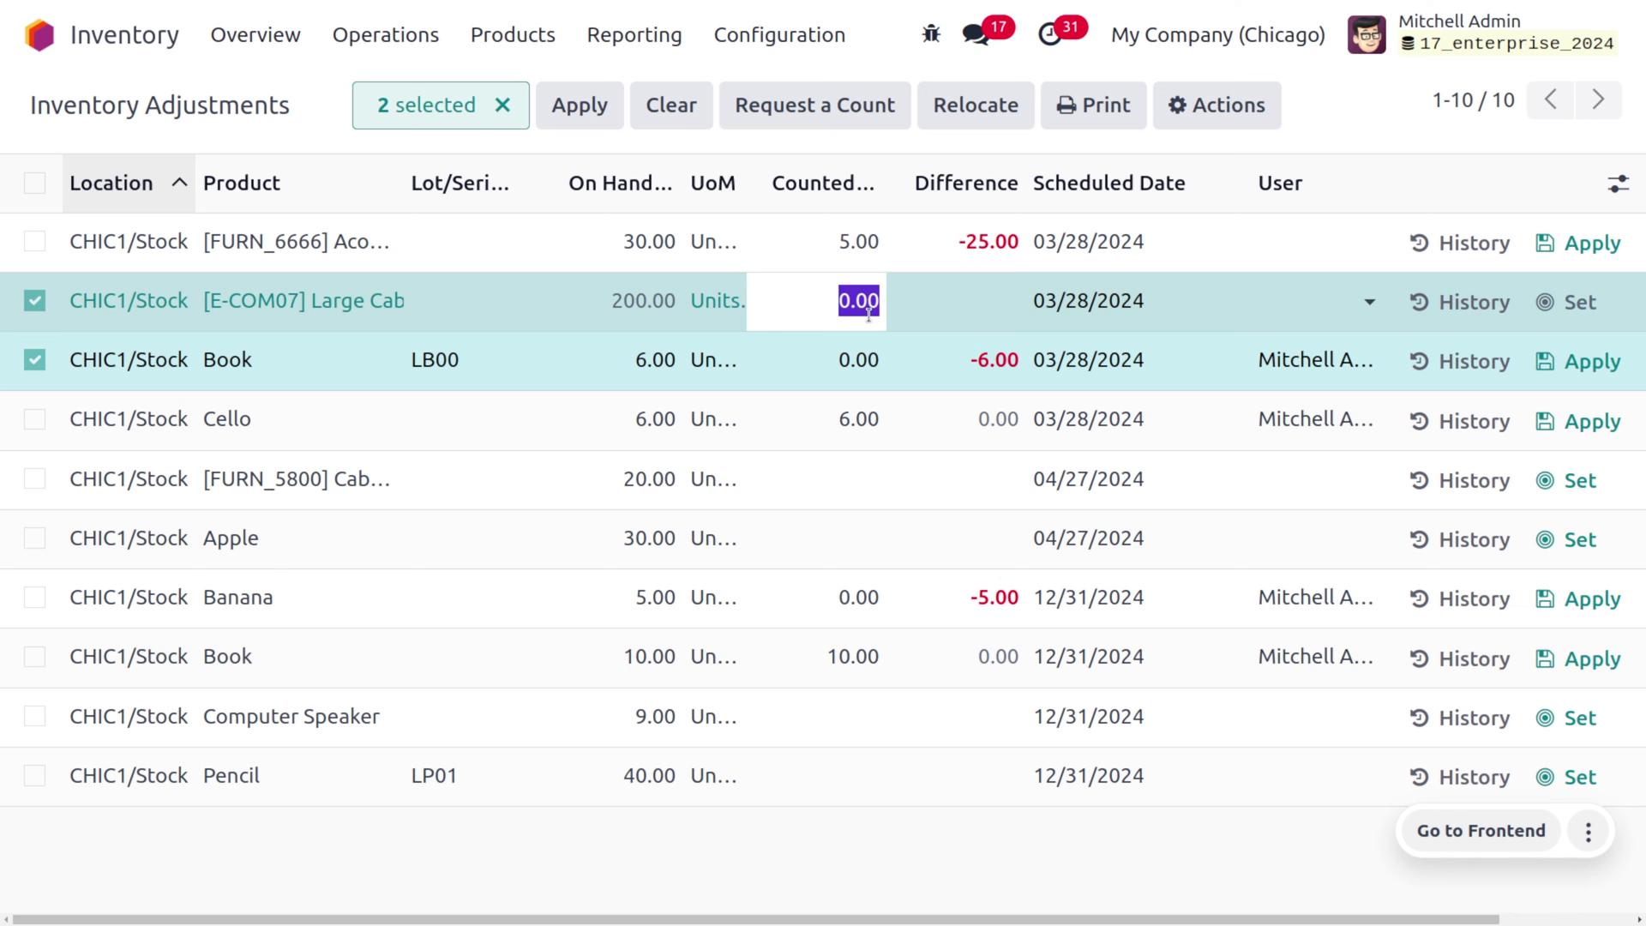
pyautogui.write('5')
pyautogui.click(856, 360)
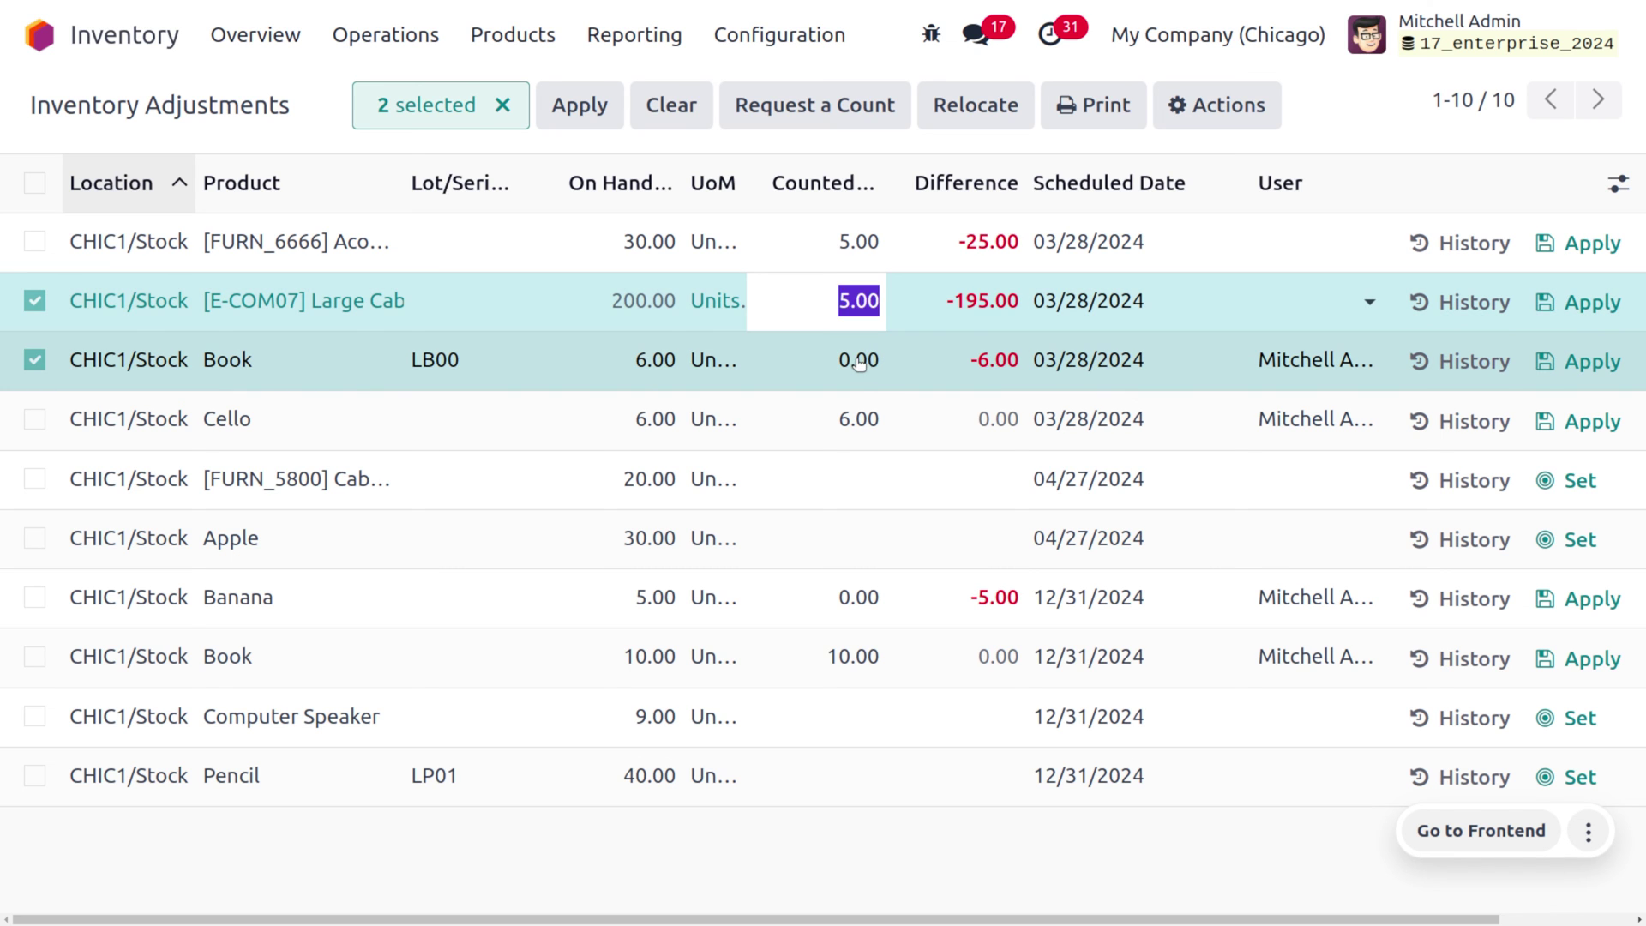
pyautogui.write('3')
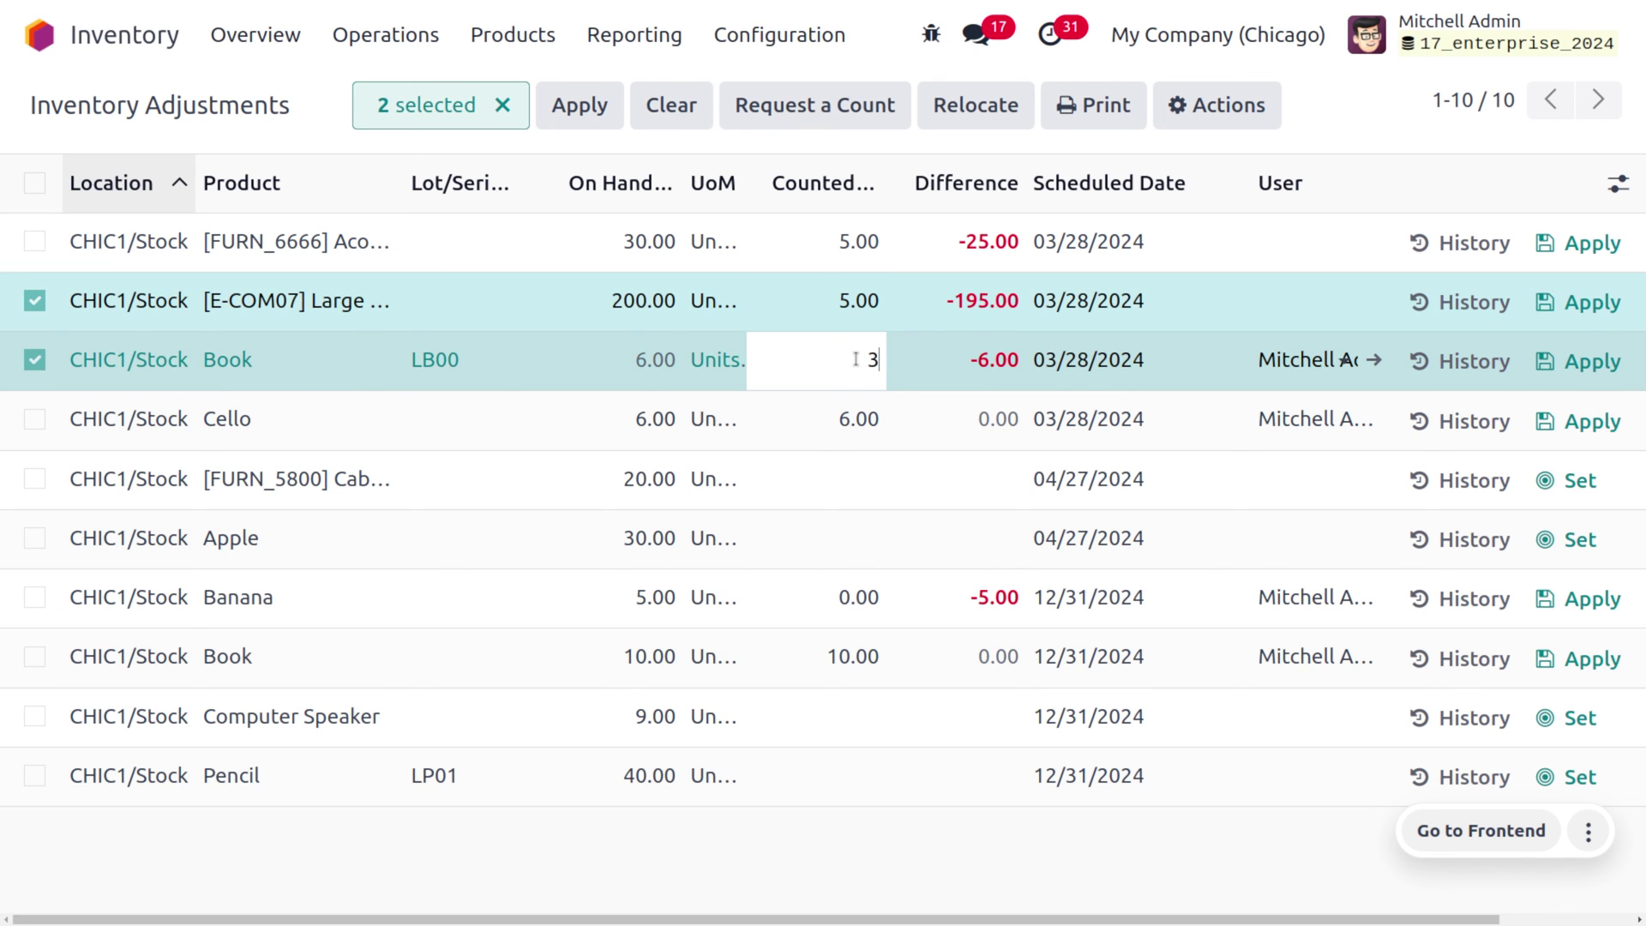
# Step: Apply the two selected counts together with the inventory reason "inventory clean"
pyautogui.click(581, 116)
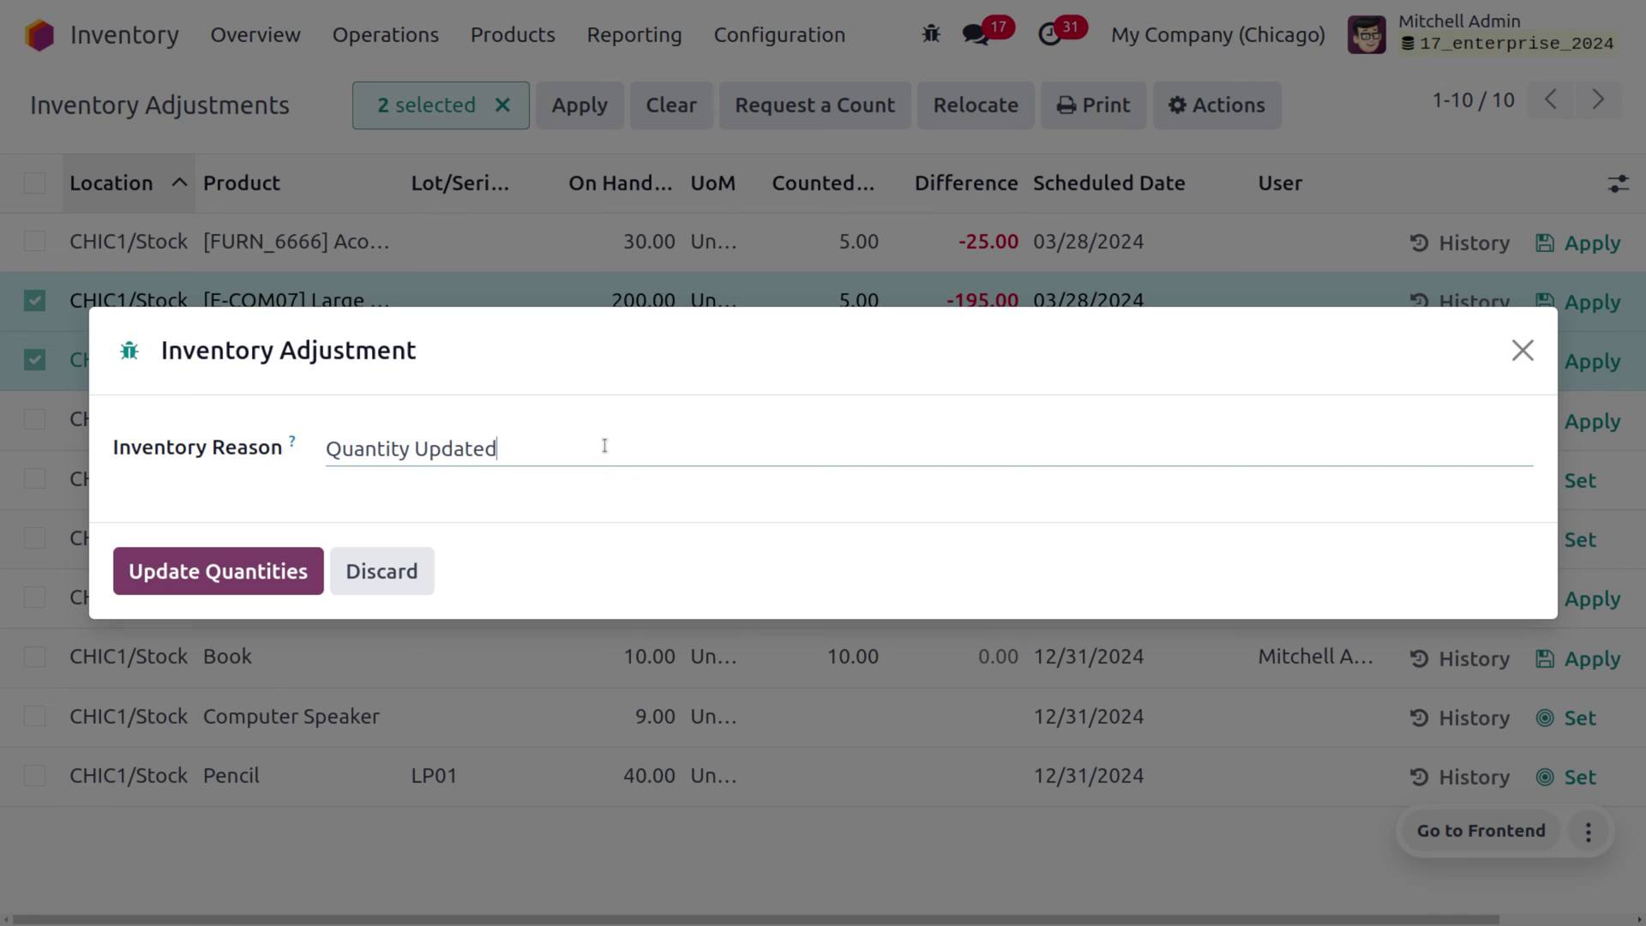
pyautogui.press('BackSpace')
pyautogui.press('BackSpace')
pyautogui.press('BackSpace')
pyautogui.press('BackSpace')
pyautogui.press('BackSpace')
pyautogui.press('BackSpace')
pyautogui.press('BackSpace')
pyautogui.press('BackSpace')
pyautogui.press('BackSpace')
pyautogui.press('BackSpace')
pyautogui.press('BackSpace')
pyautogui.press('BackSpace')
pyautogui.press('BackSpace')
pyautogui.press('BackSpace')
pyautogui.press('BackSpace')
pyautogui.press('BackSpace')
pyautogui.write('invento')
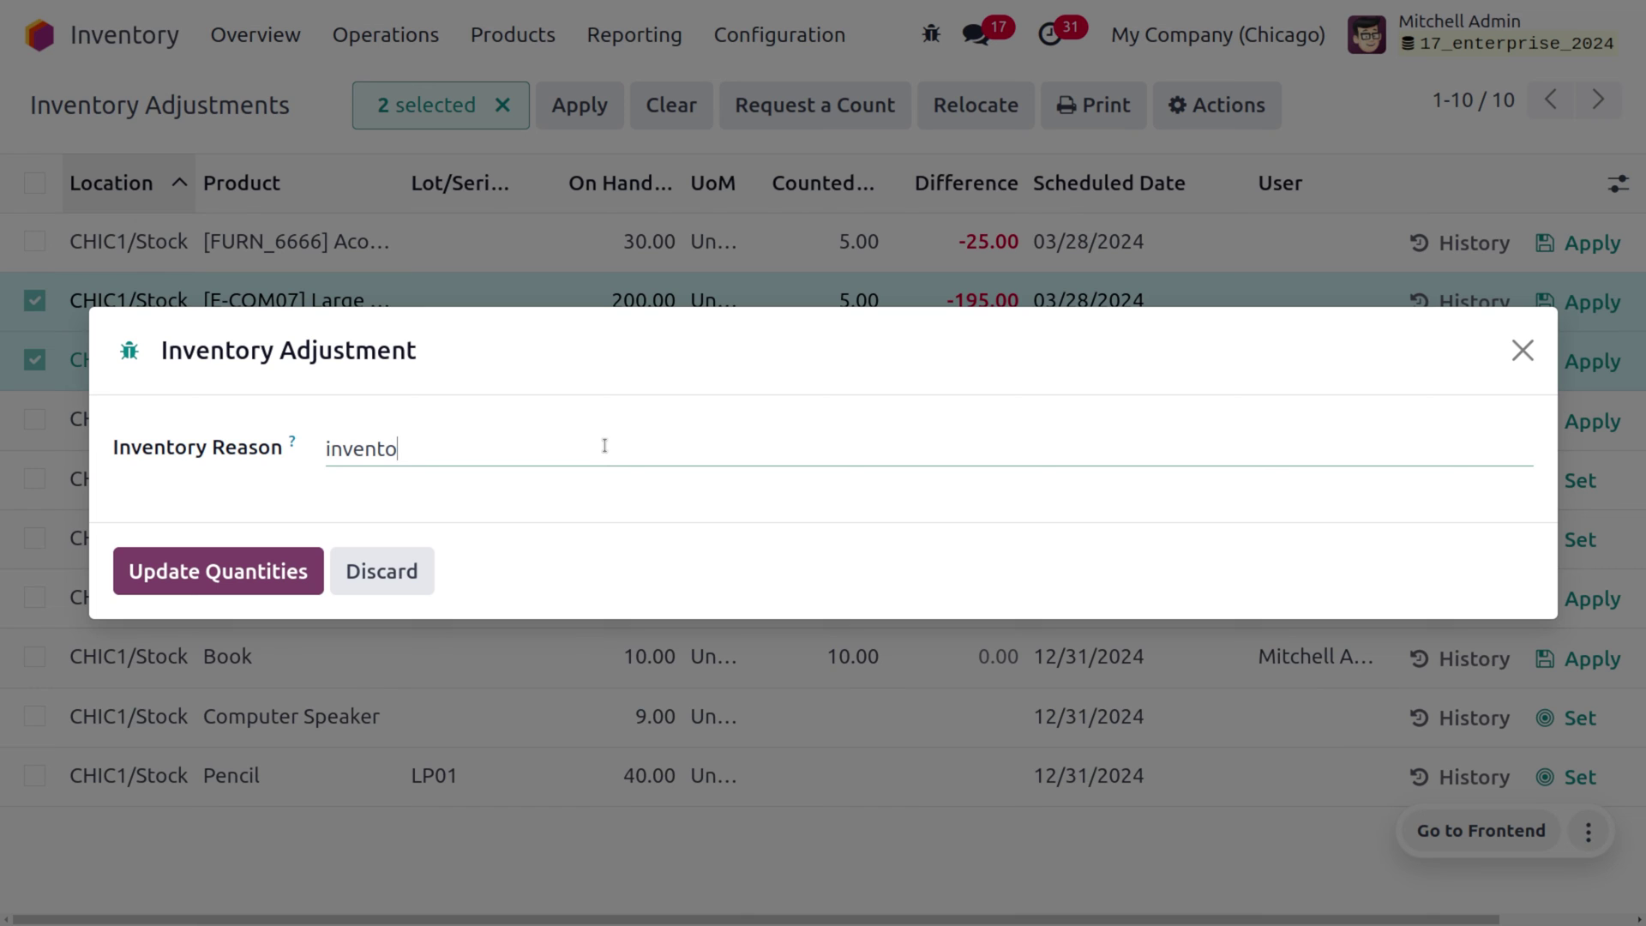
pyautogui.write('ry clean')
pyautogui.click(240, 567)
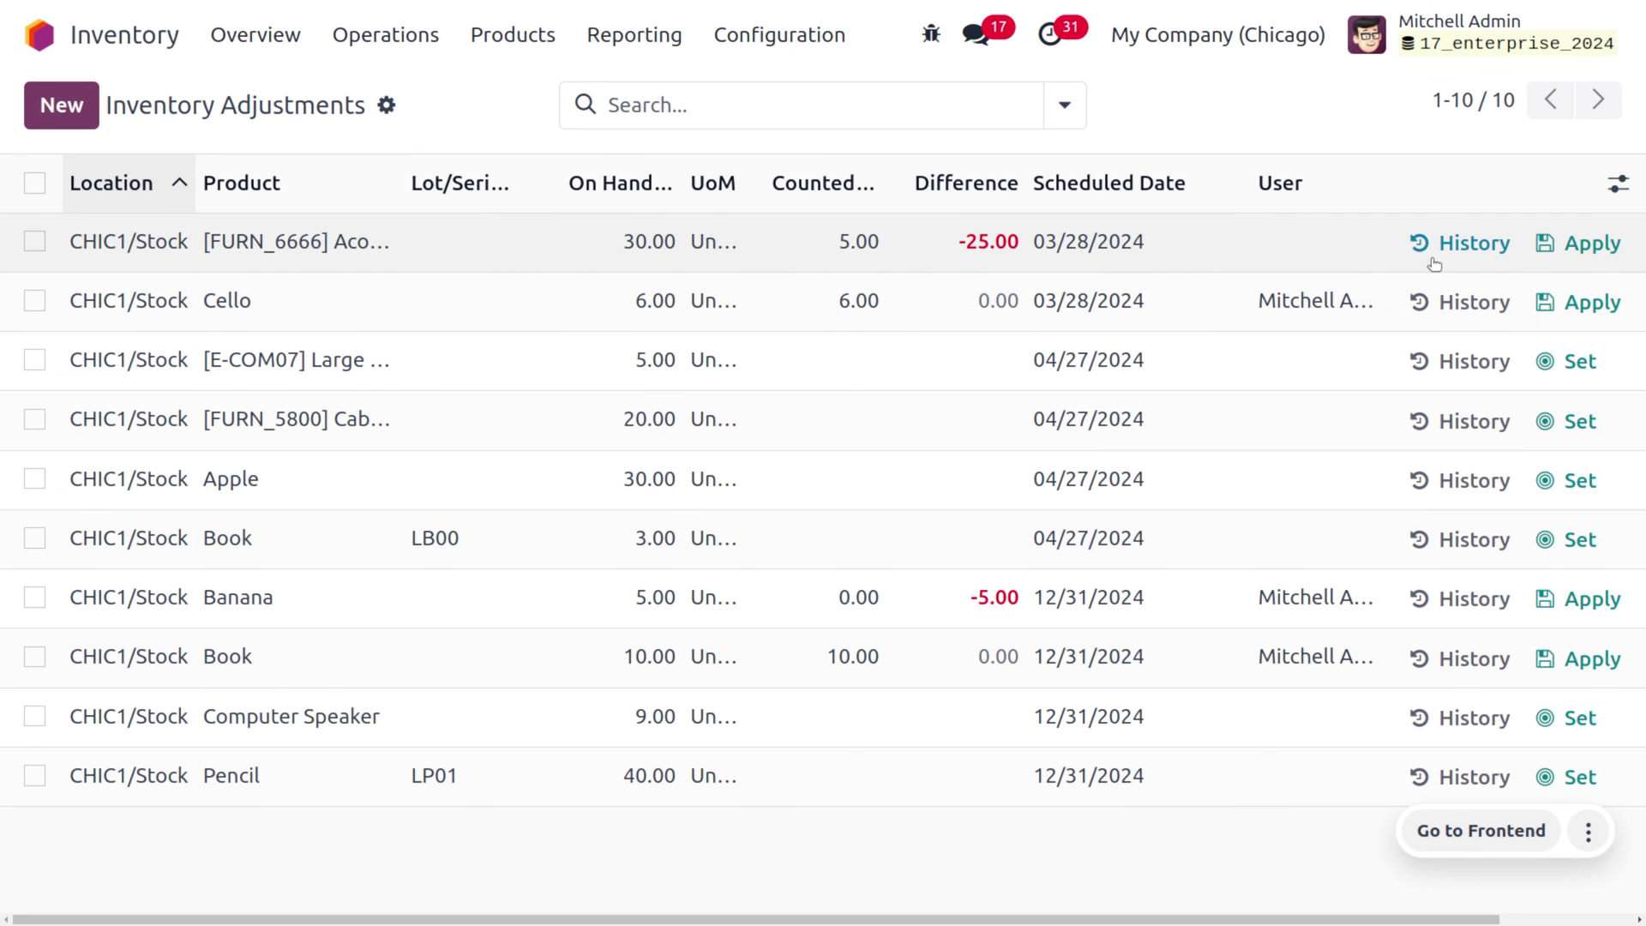
# Step: Review the adjustment histories of Acoustic Bloc Screens and Large Cabinet
pyautogui.click(1469, 251)
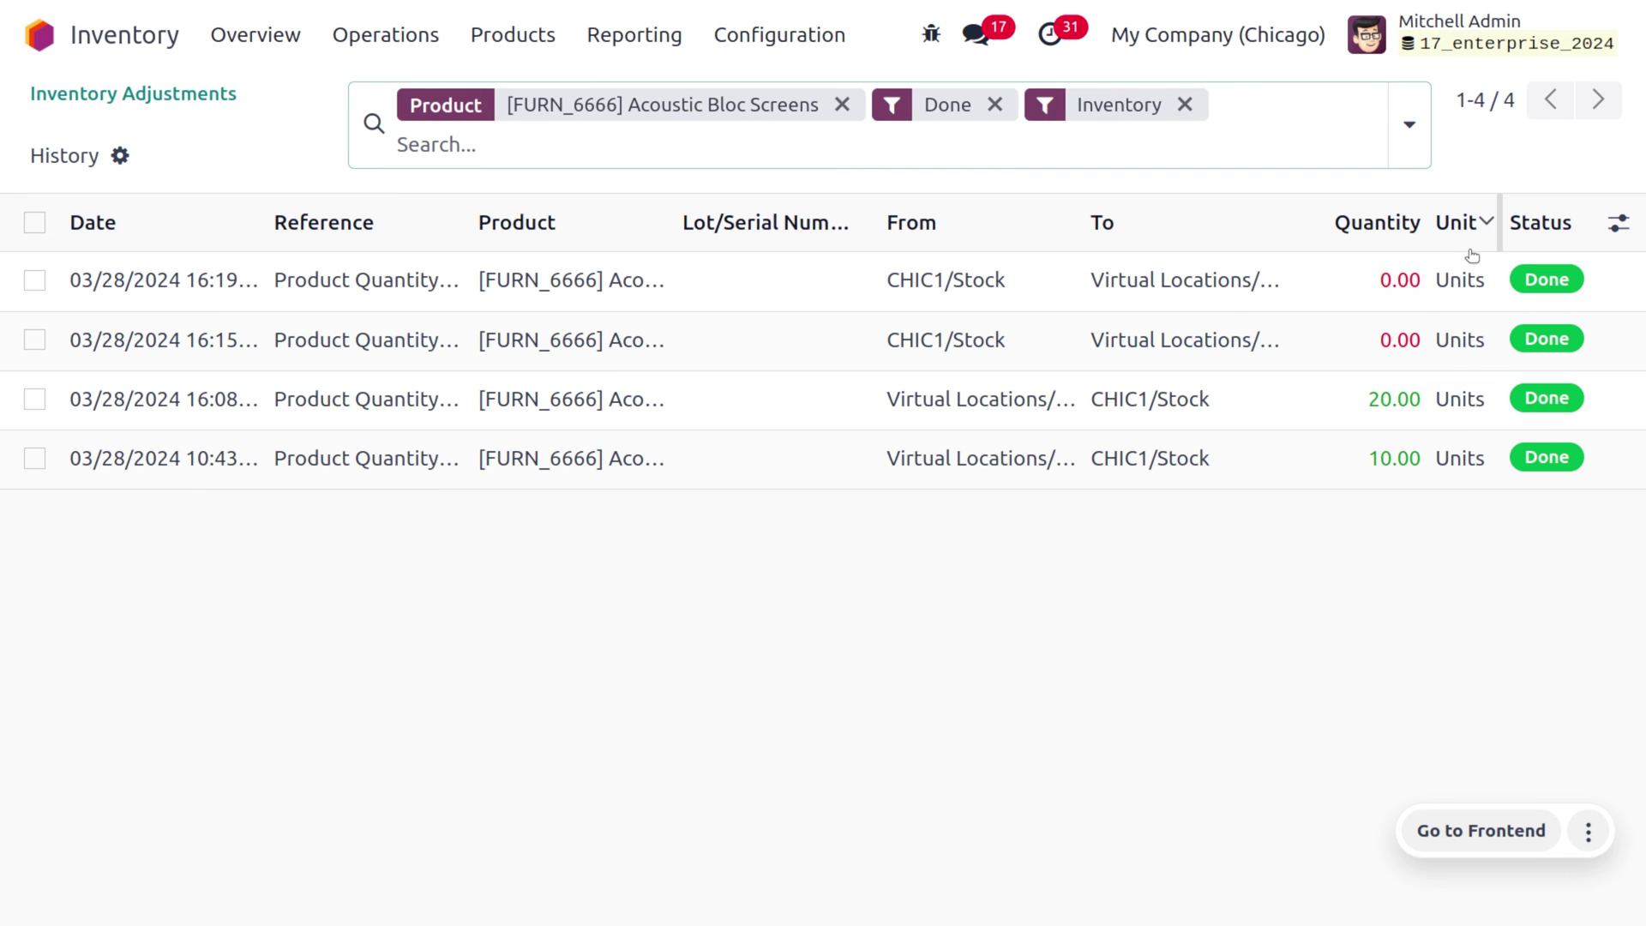
pyautogui.click(148, 102)
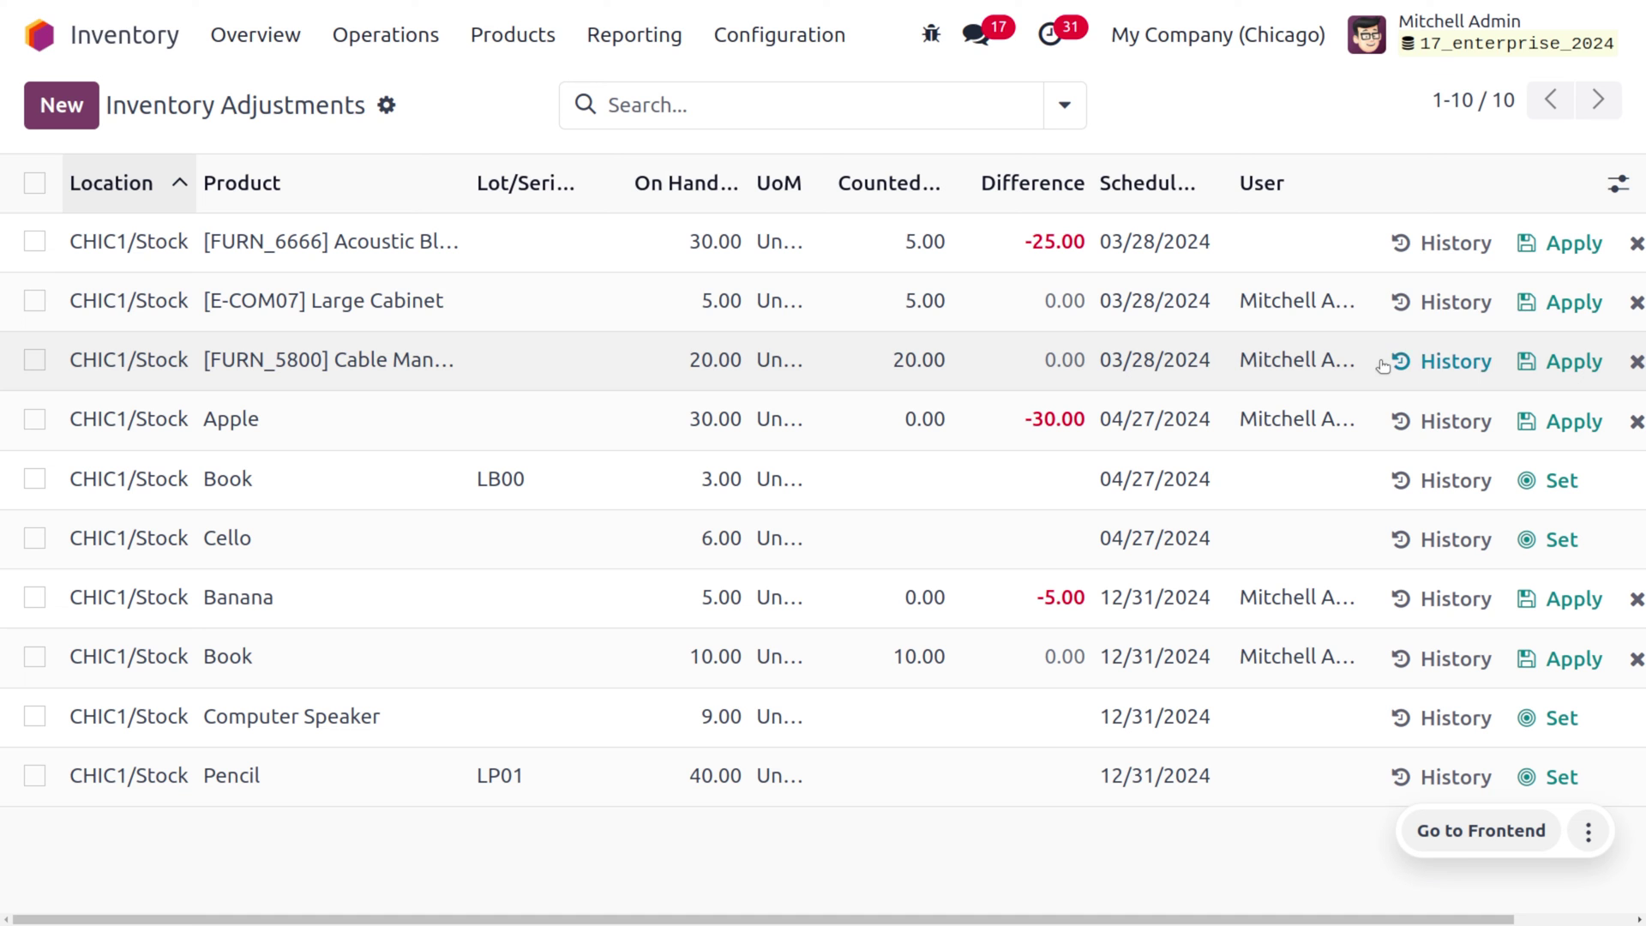
pyautogui.click(1448, 317)
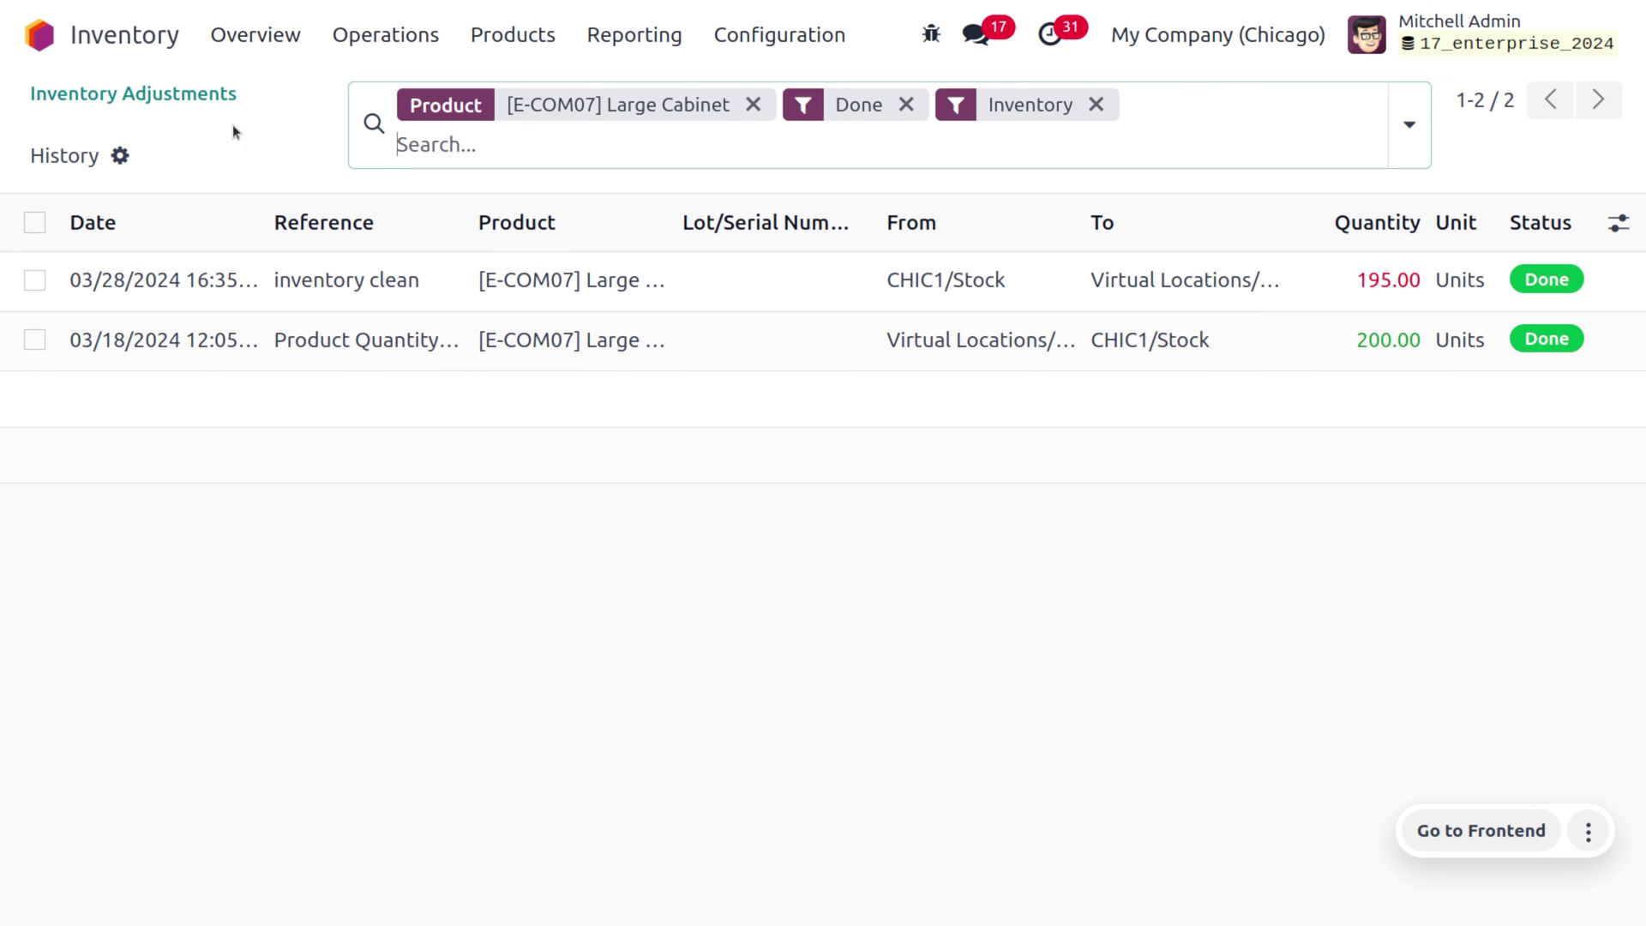
pyautogui.click(204, 105)
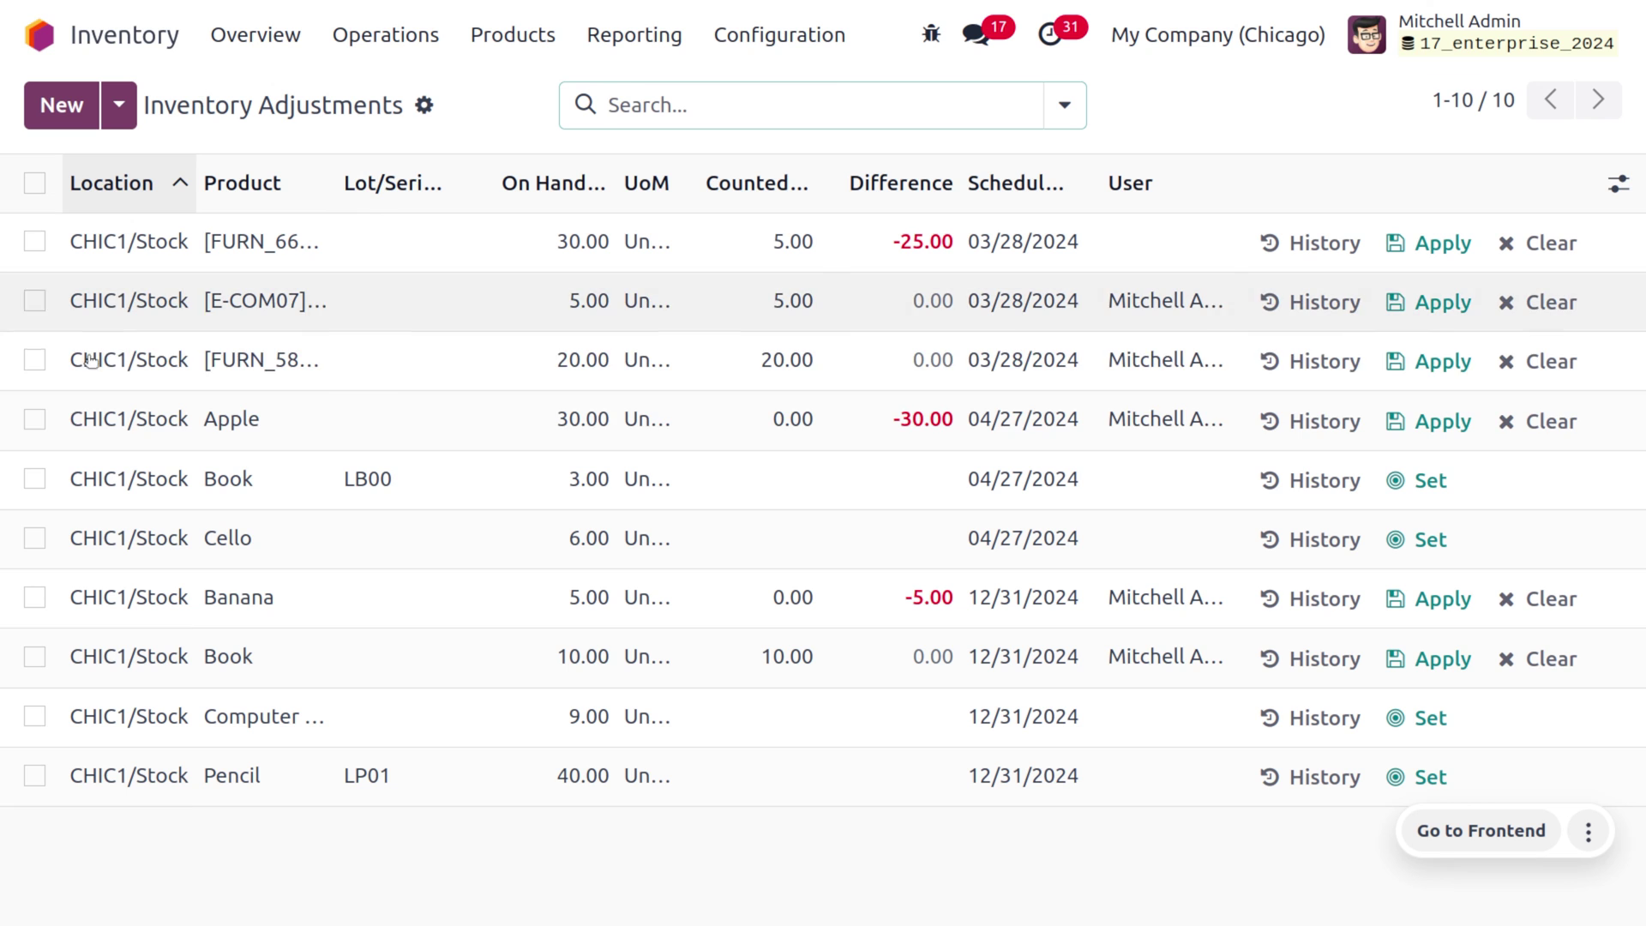
# Step: Select only the Book LB00 line and set its counted quantity to 0 with the batch action
pyautogui.click(35, 420)
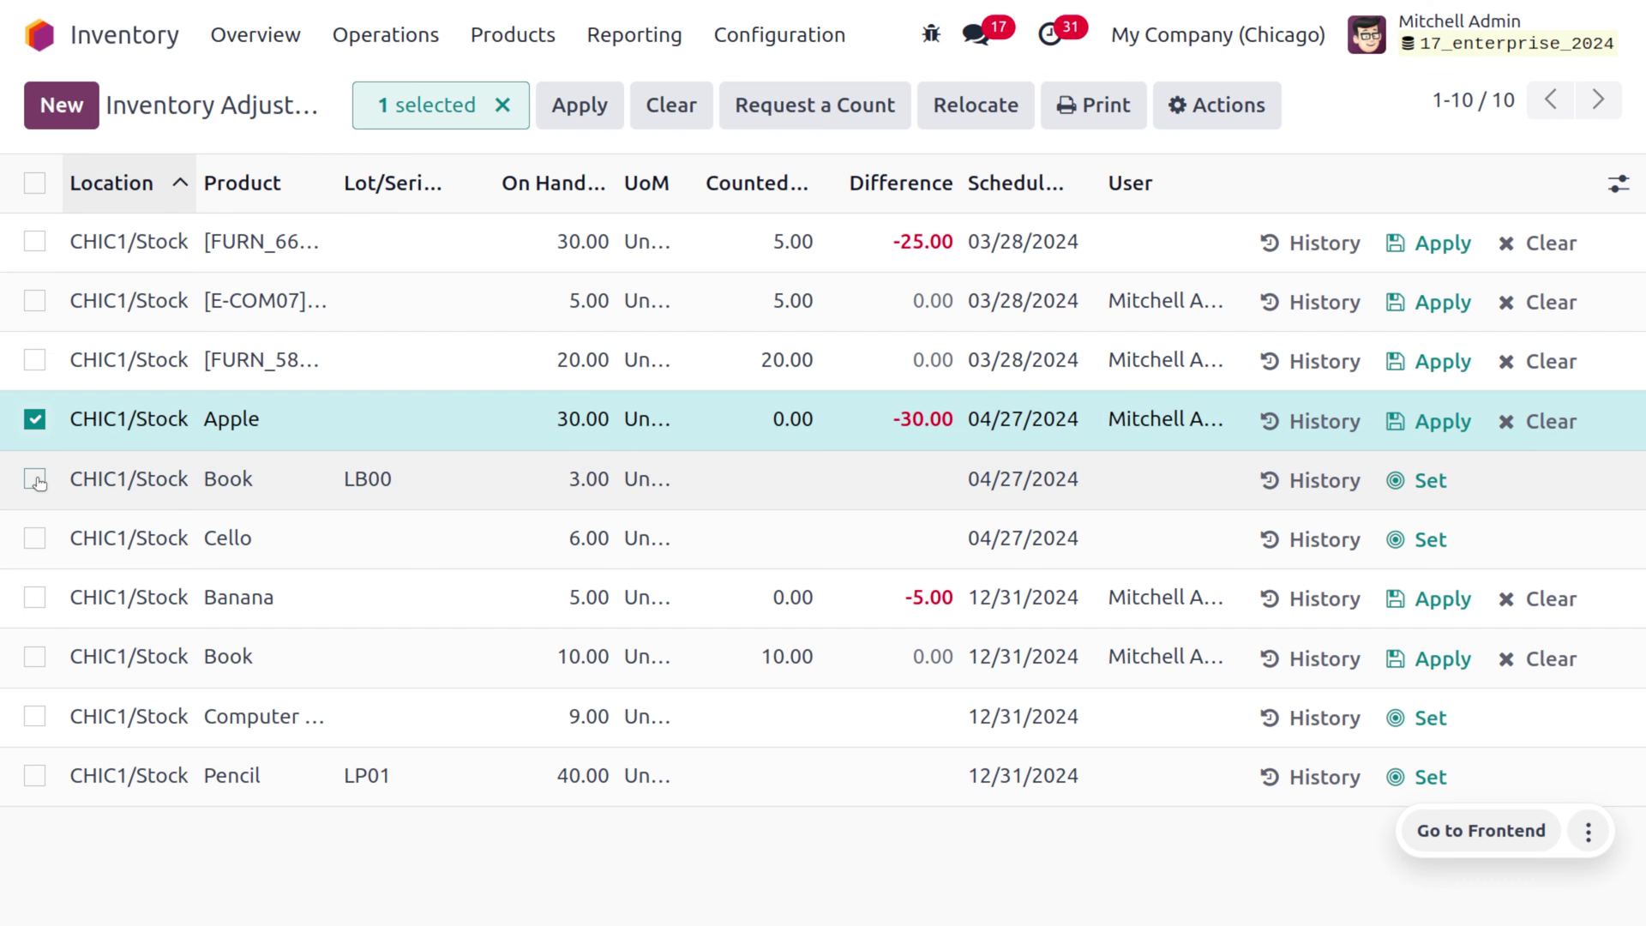
pyautogui.click(35, 419)
pyautogui.click(35, 479)
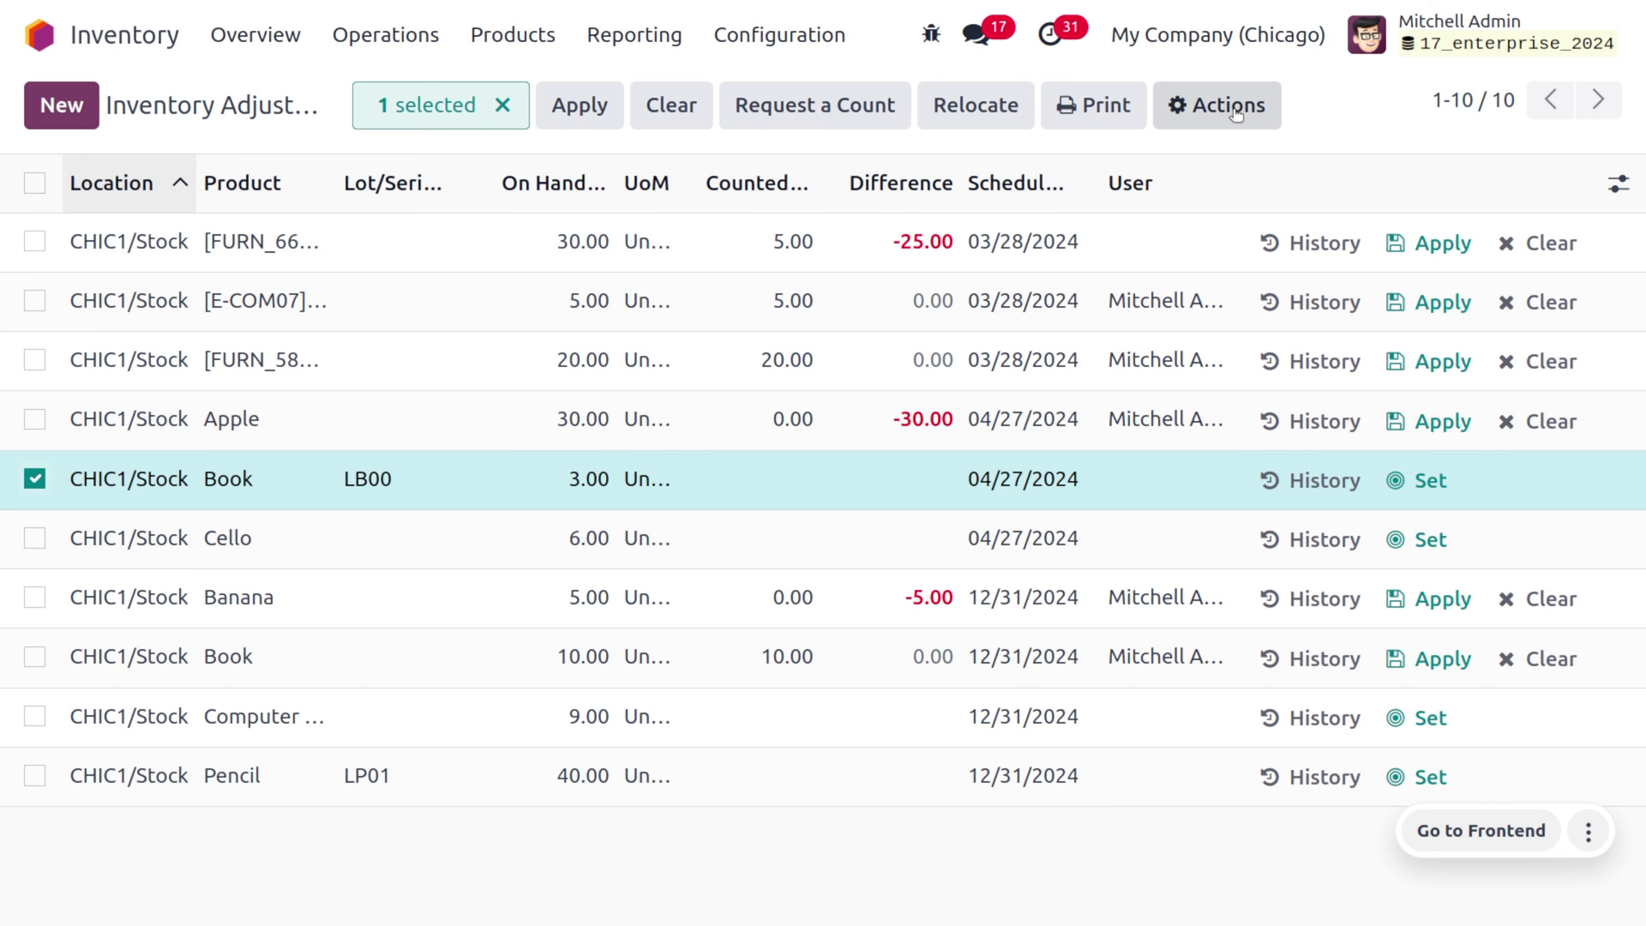
pyautogui.click(1237, 118)
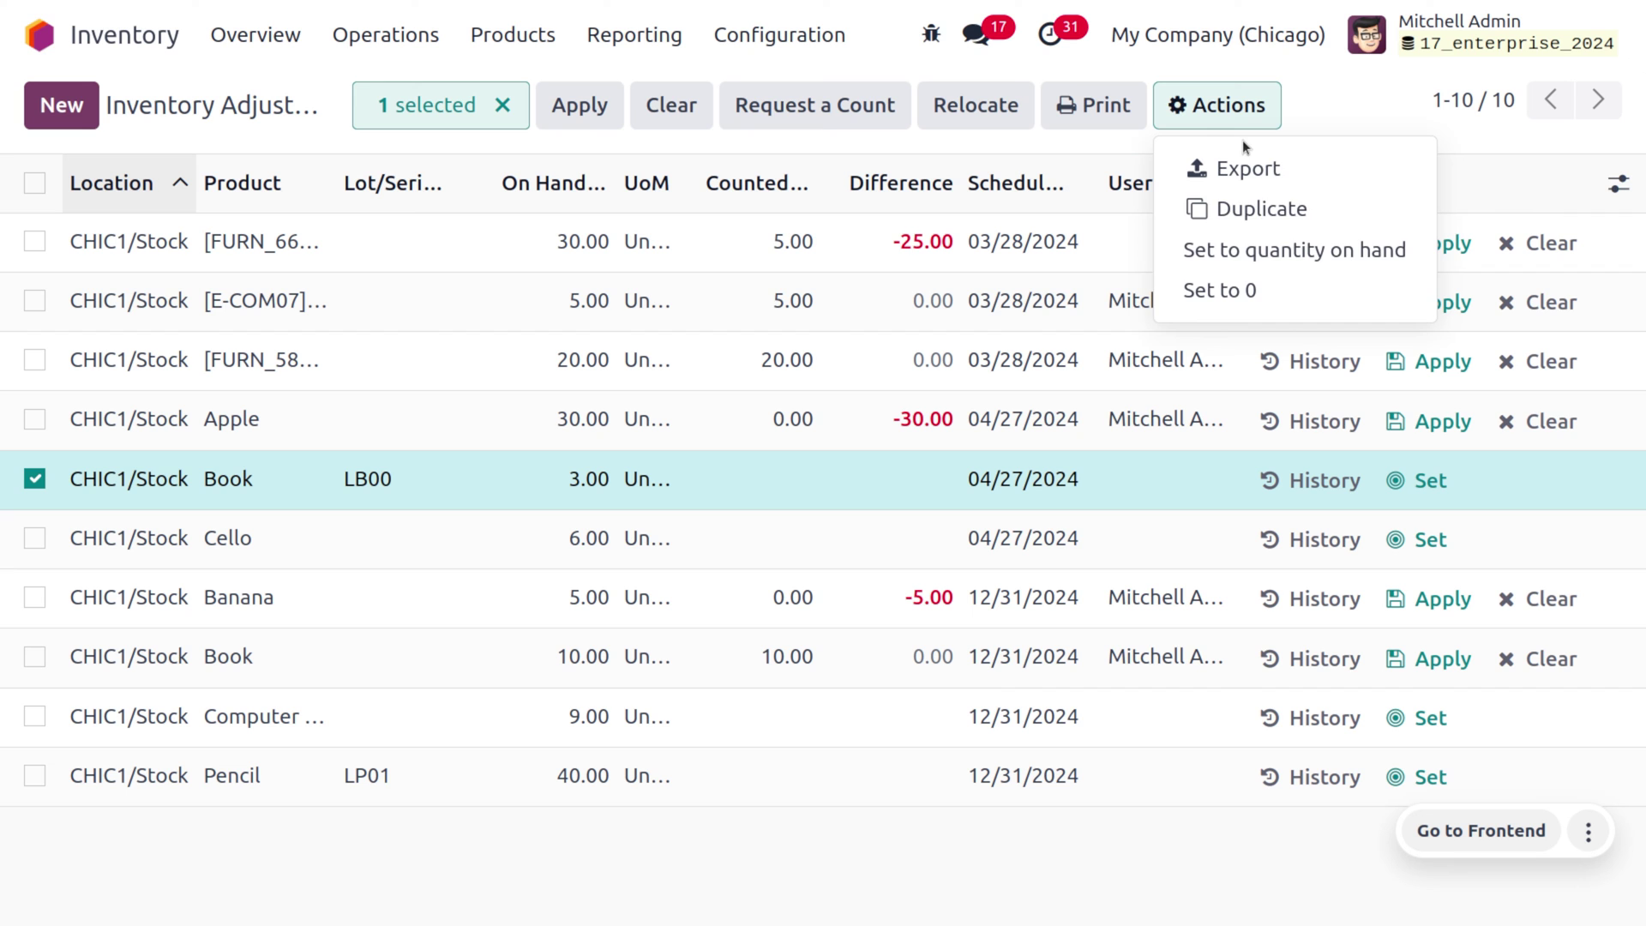
pyautogui.click(1290, 291)
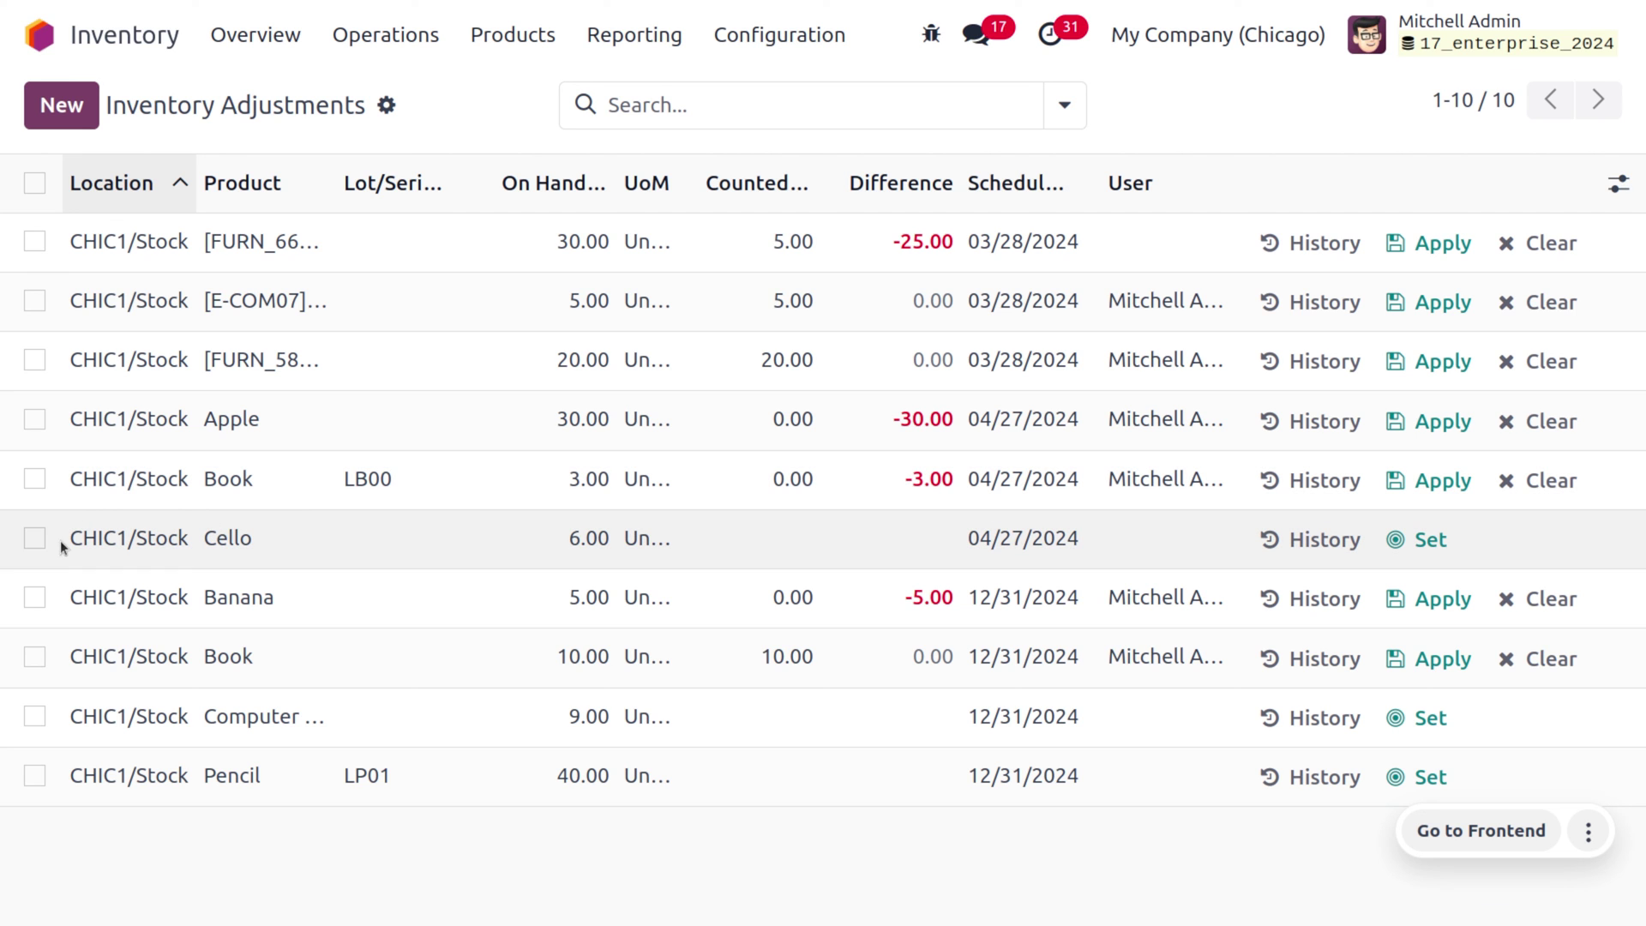
# Step: Select the Cello line in CHIC1/Stock for a count request
pyautogui.click(35, 538)
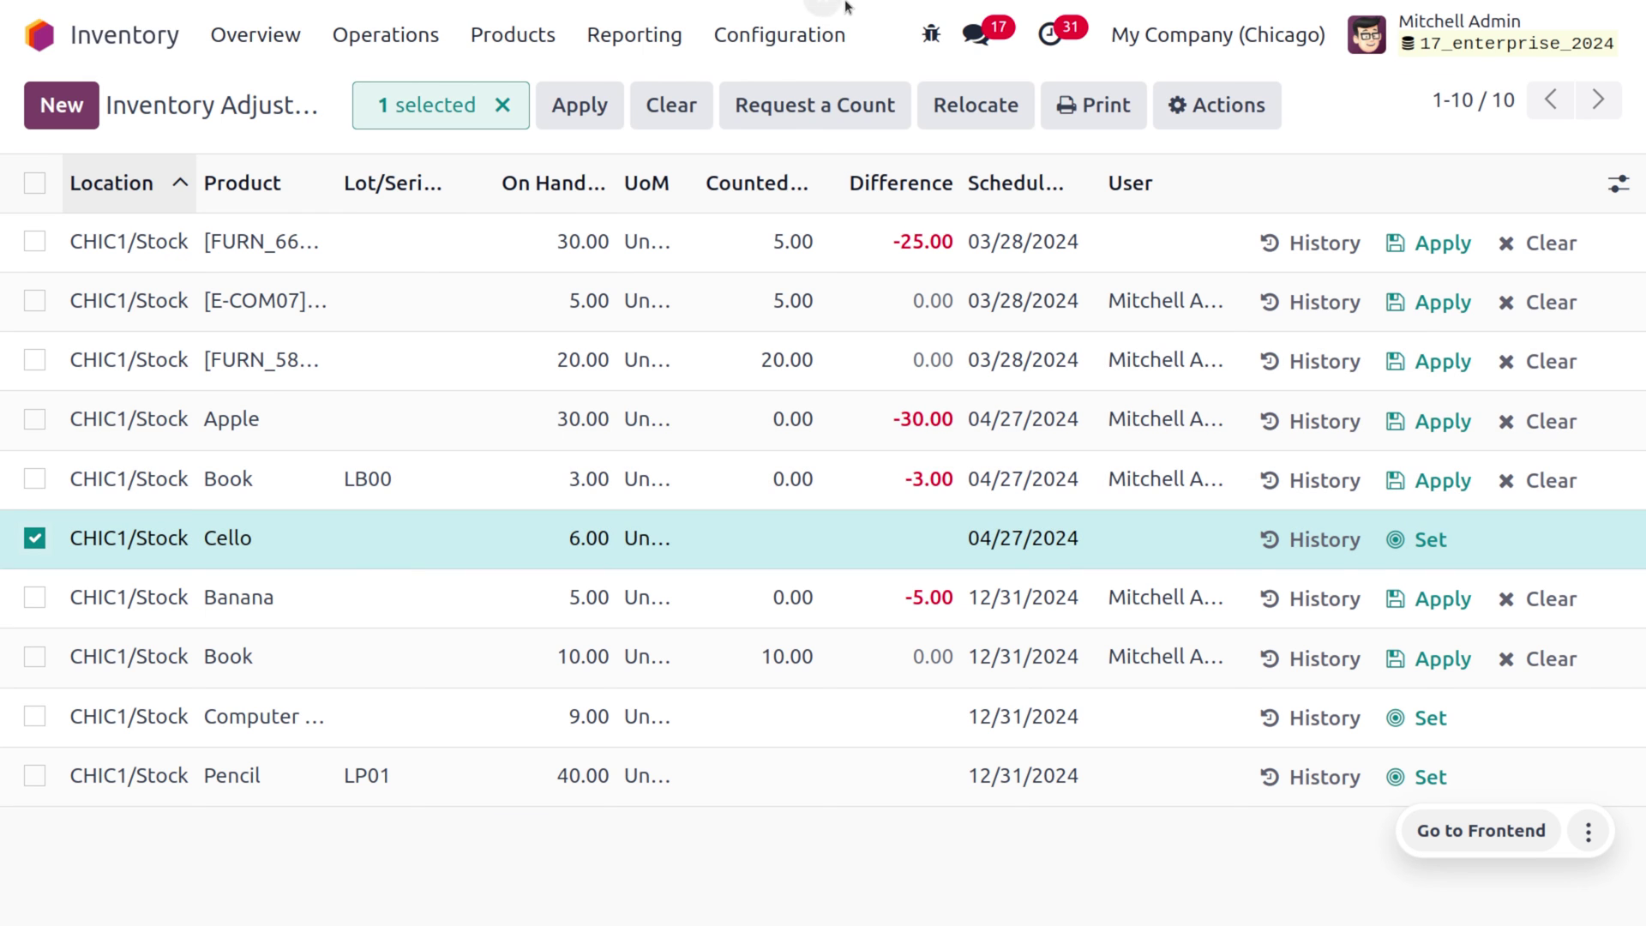
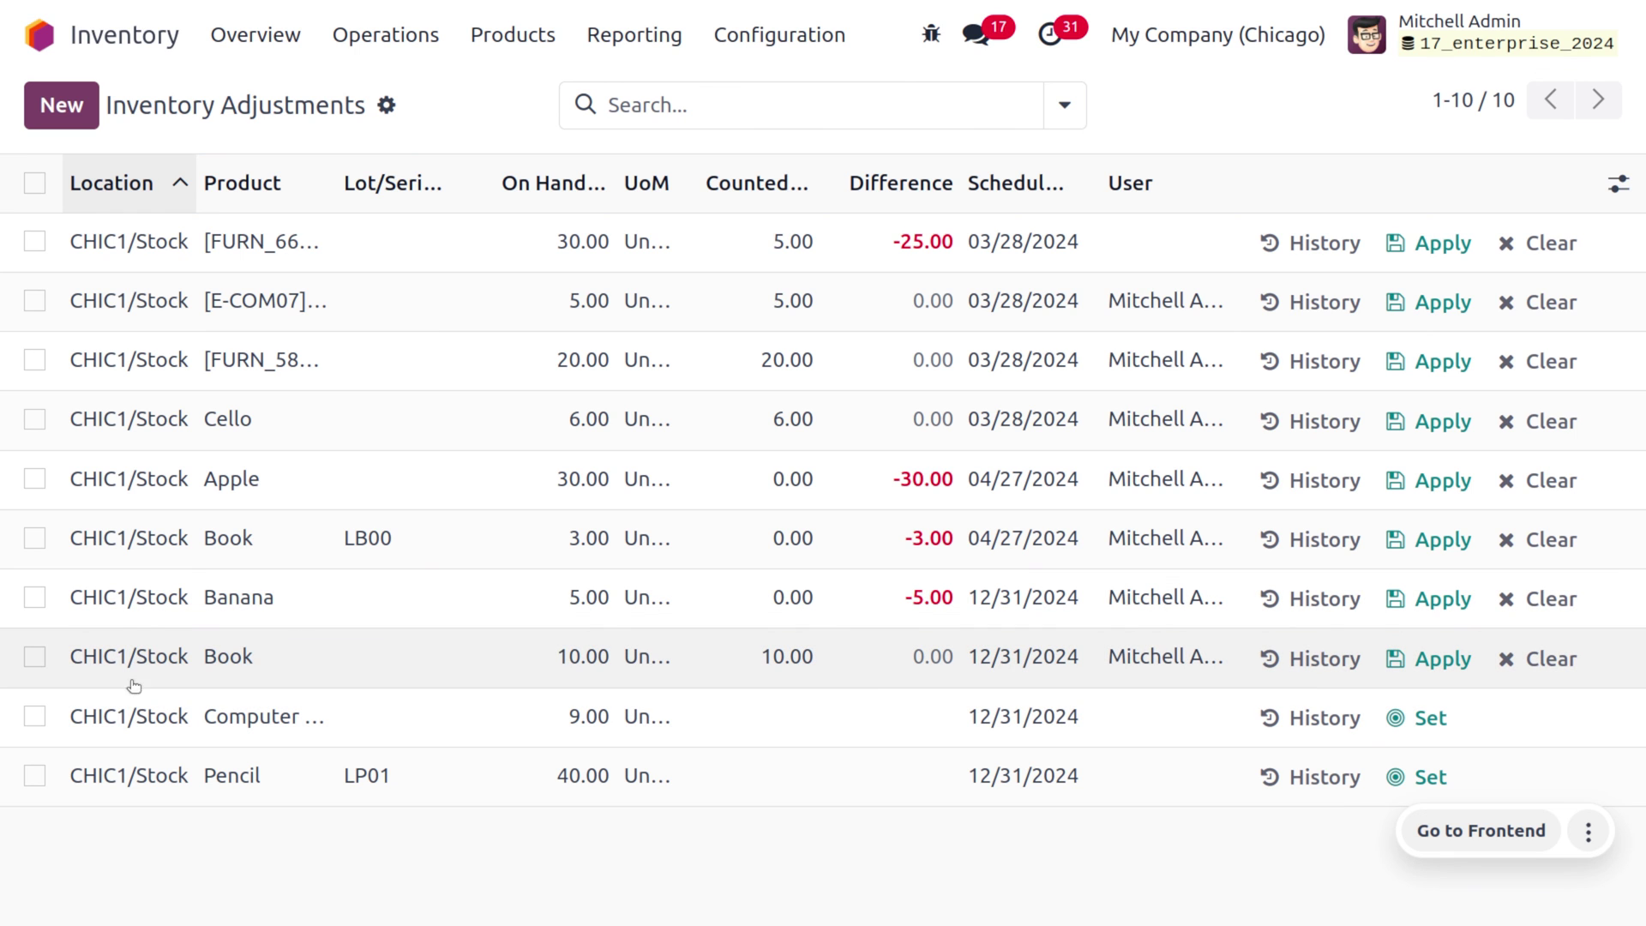
# Step: Request a count of the Book line without a lot, dated 03/28/2024, assigned to the demo user with the count set to Leave Empty
pyautogui.click(35, 658)
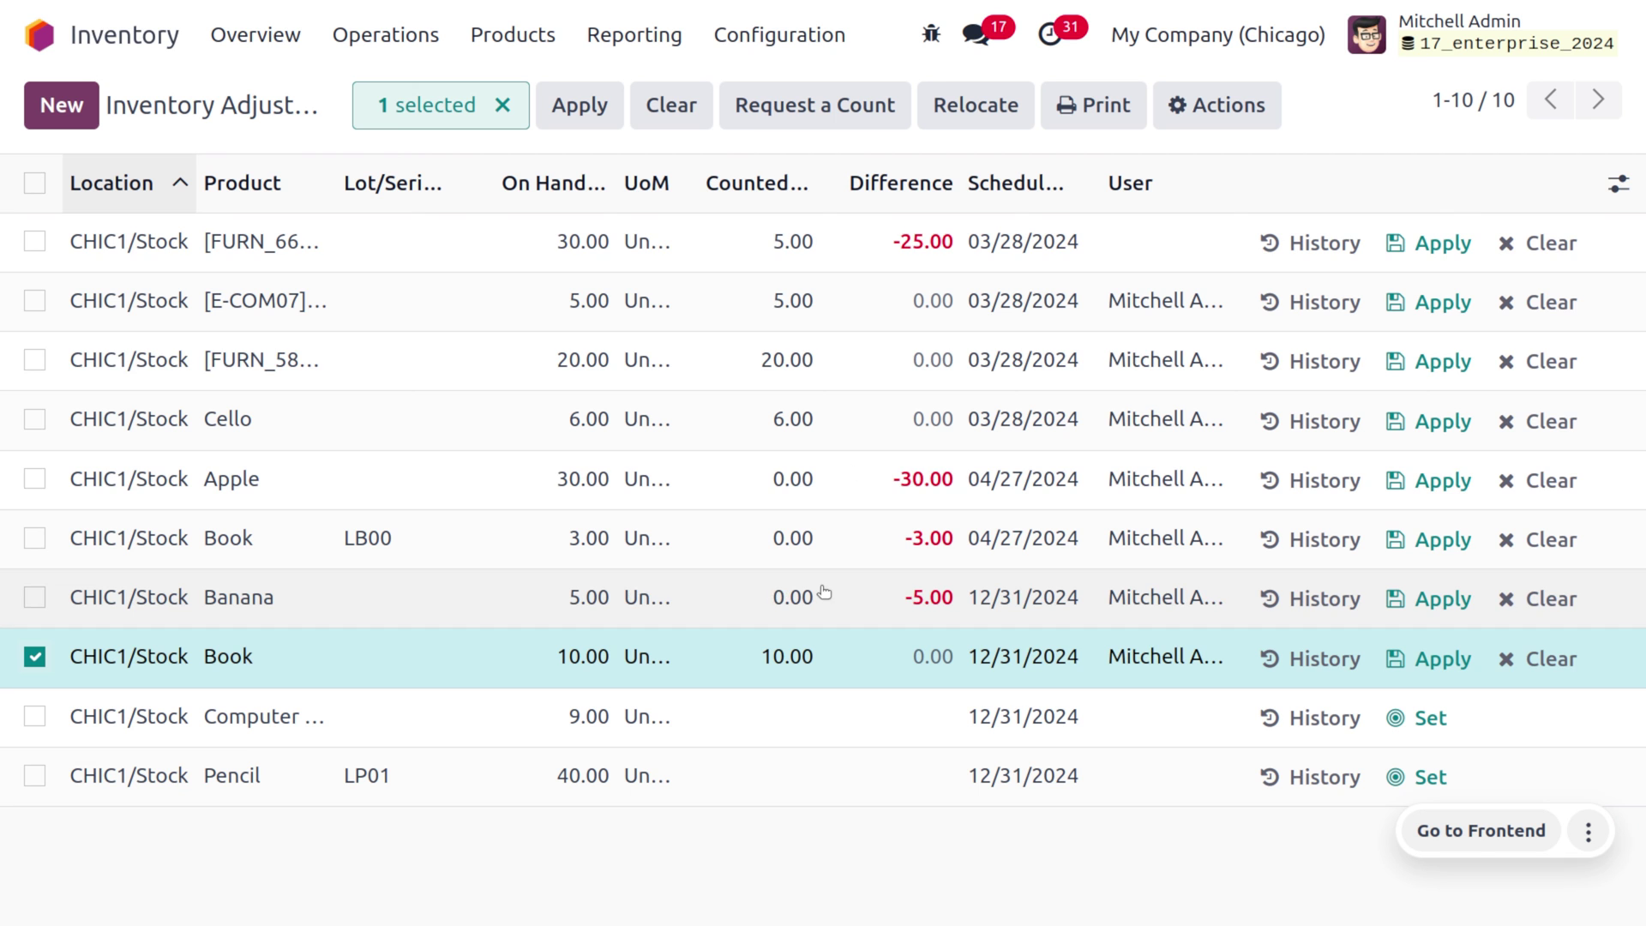
pyautogui.click(753, 125)
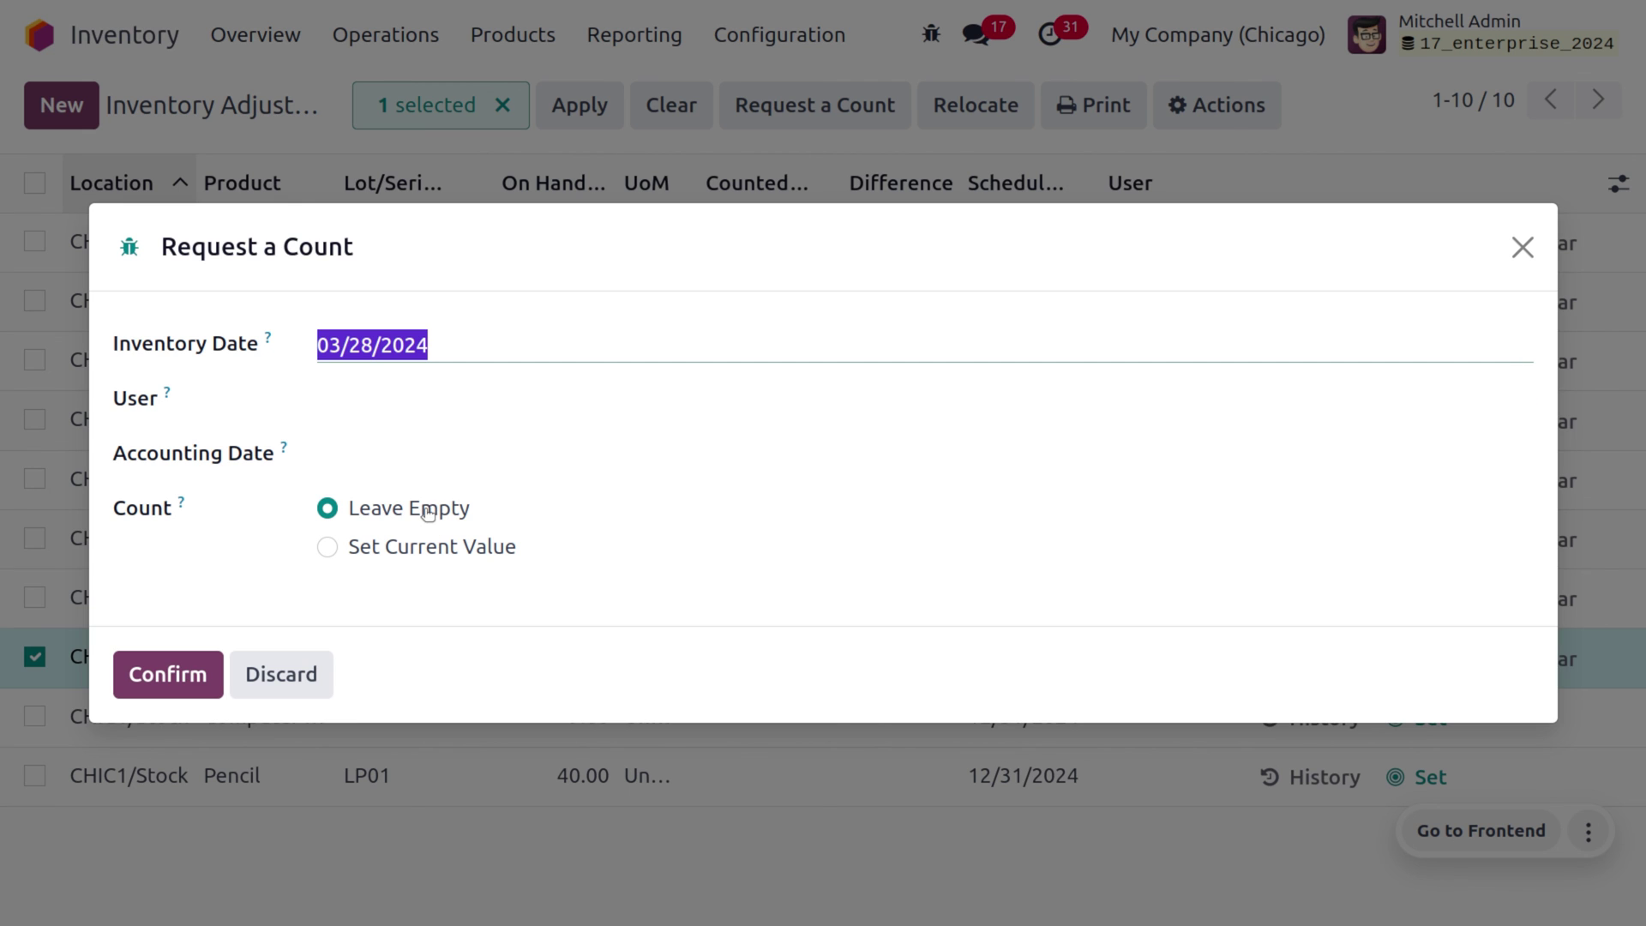
pyautogui.click(372, 407)
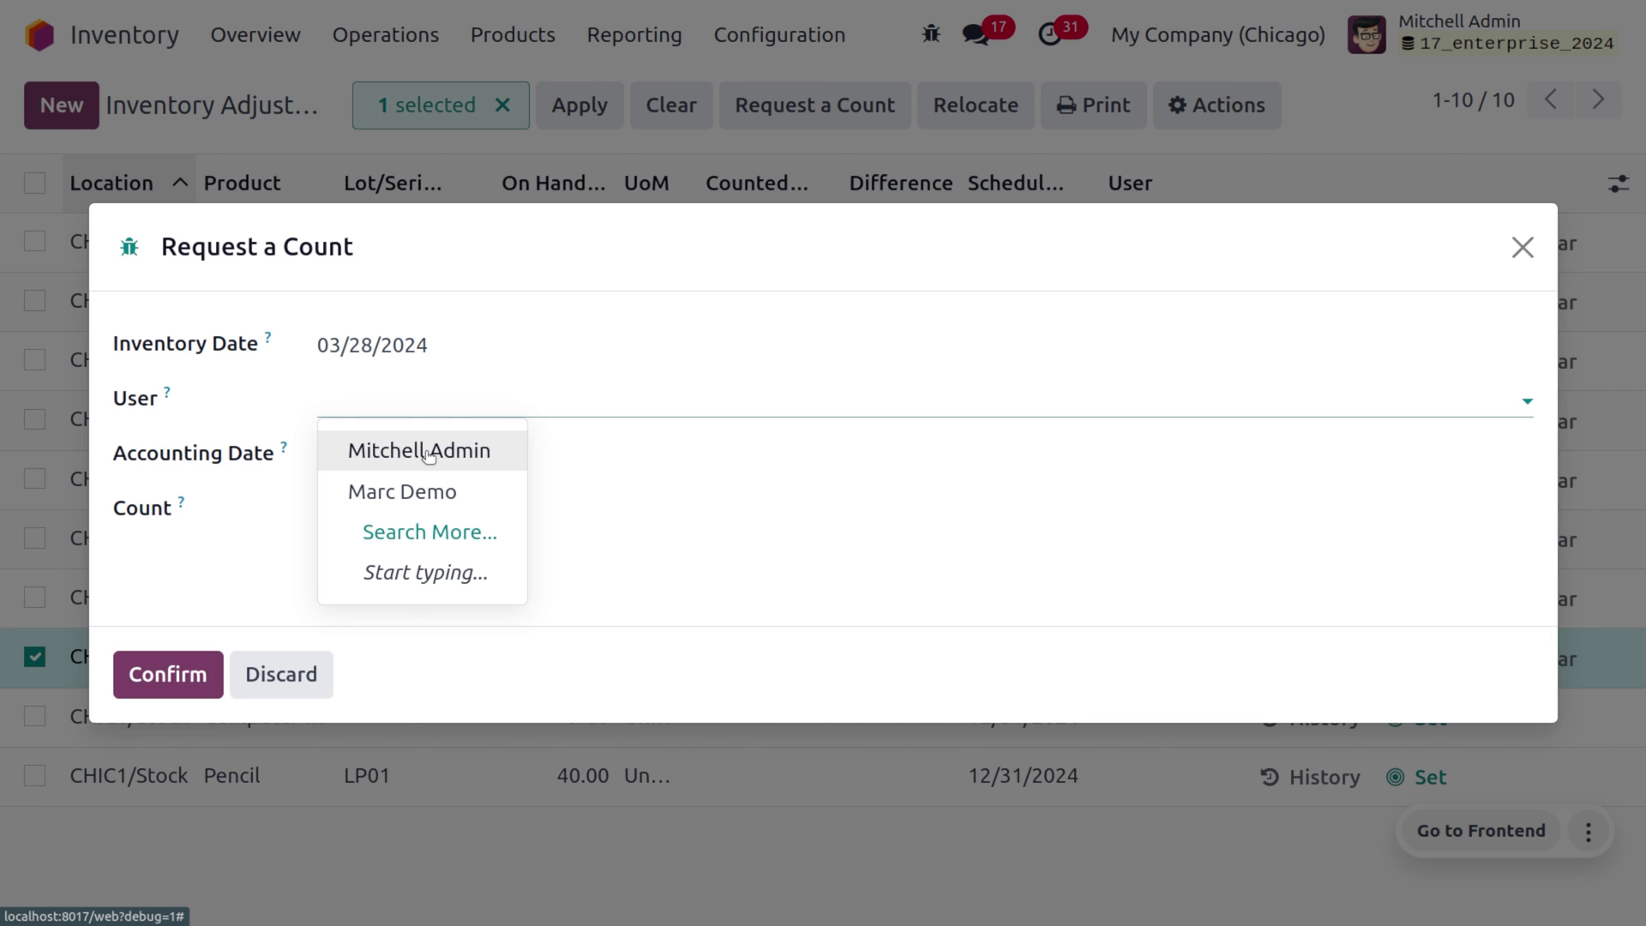
pyautogui.moveTo(629, 239); pyautogui.dragTo(707, 172)
pyautogui.click(457, 343)
pyautogui.click(497, 424)
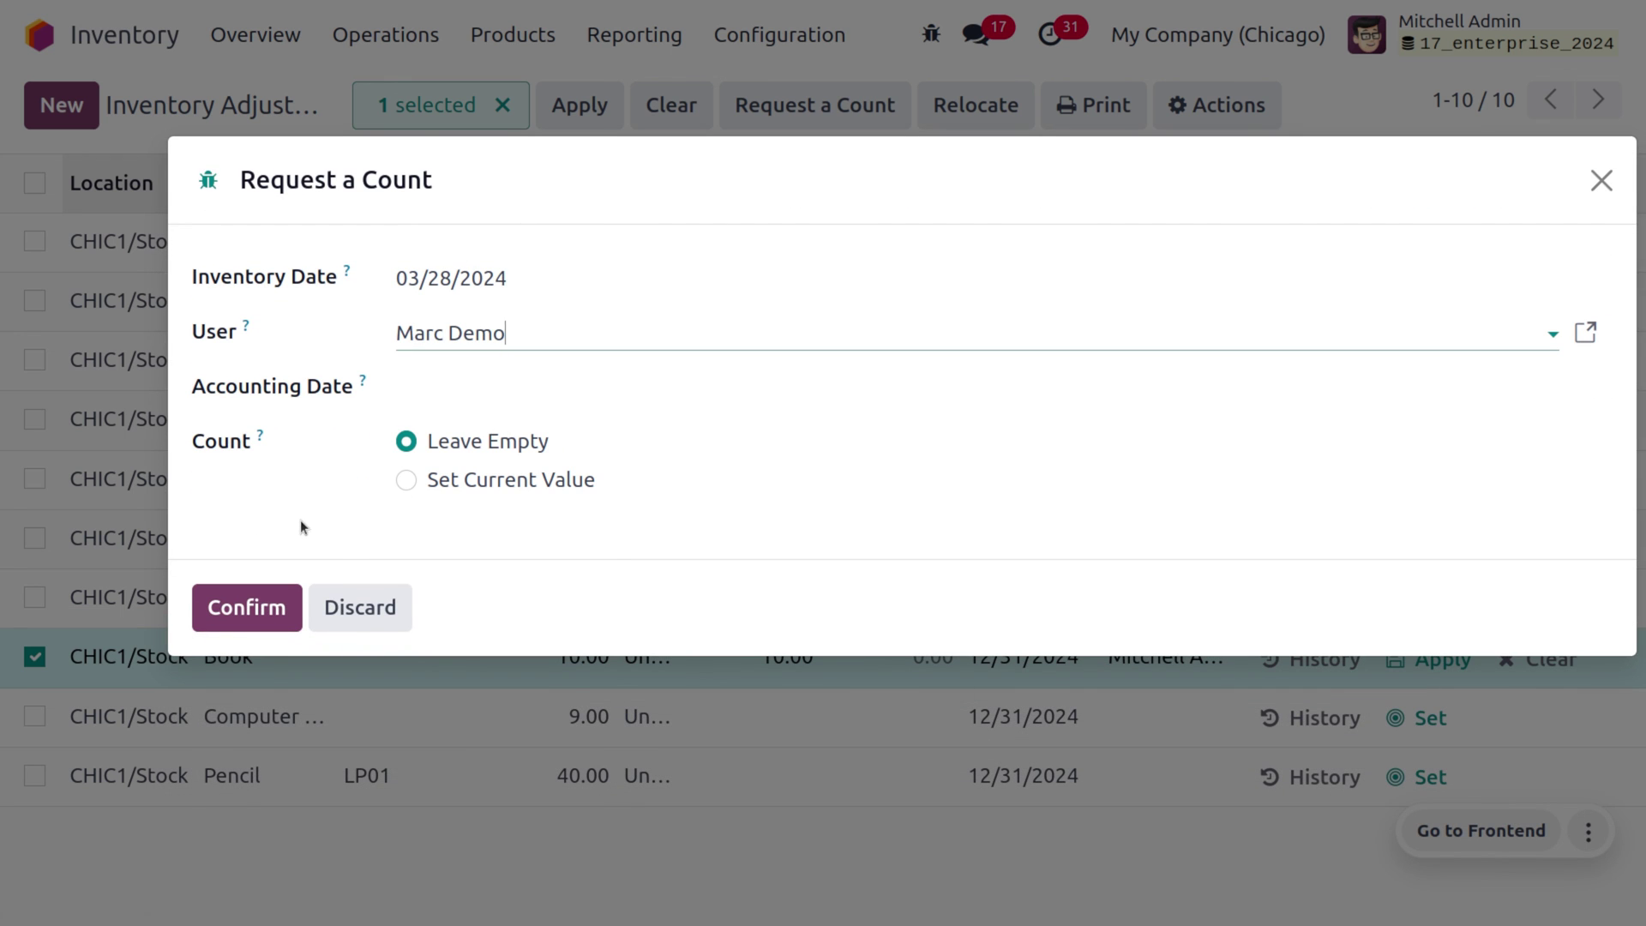
pyautogui.click(269, 620)
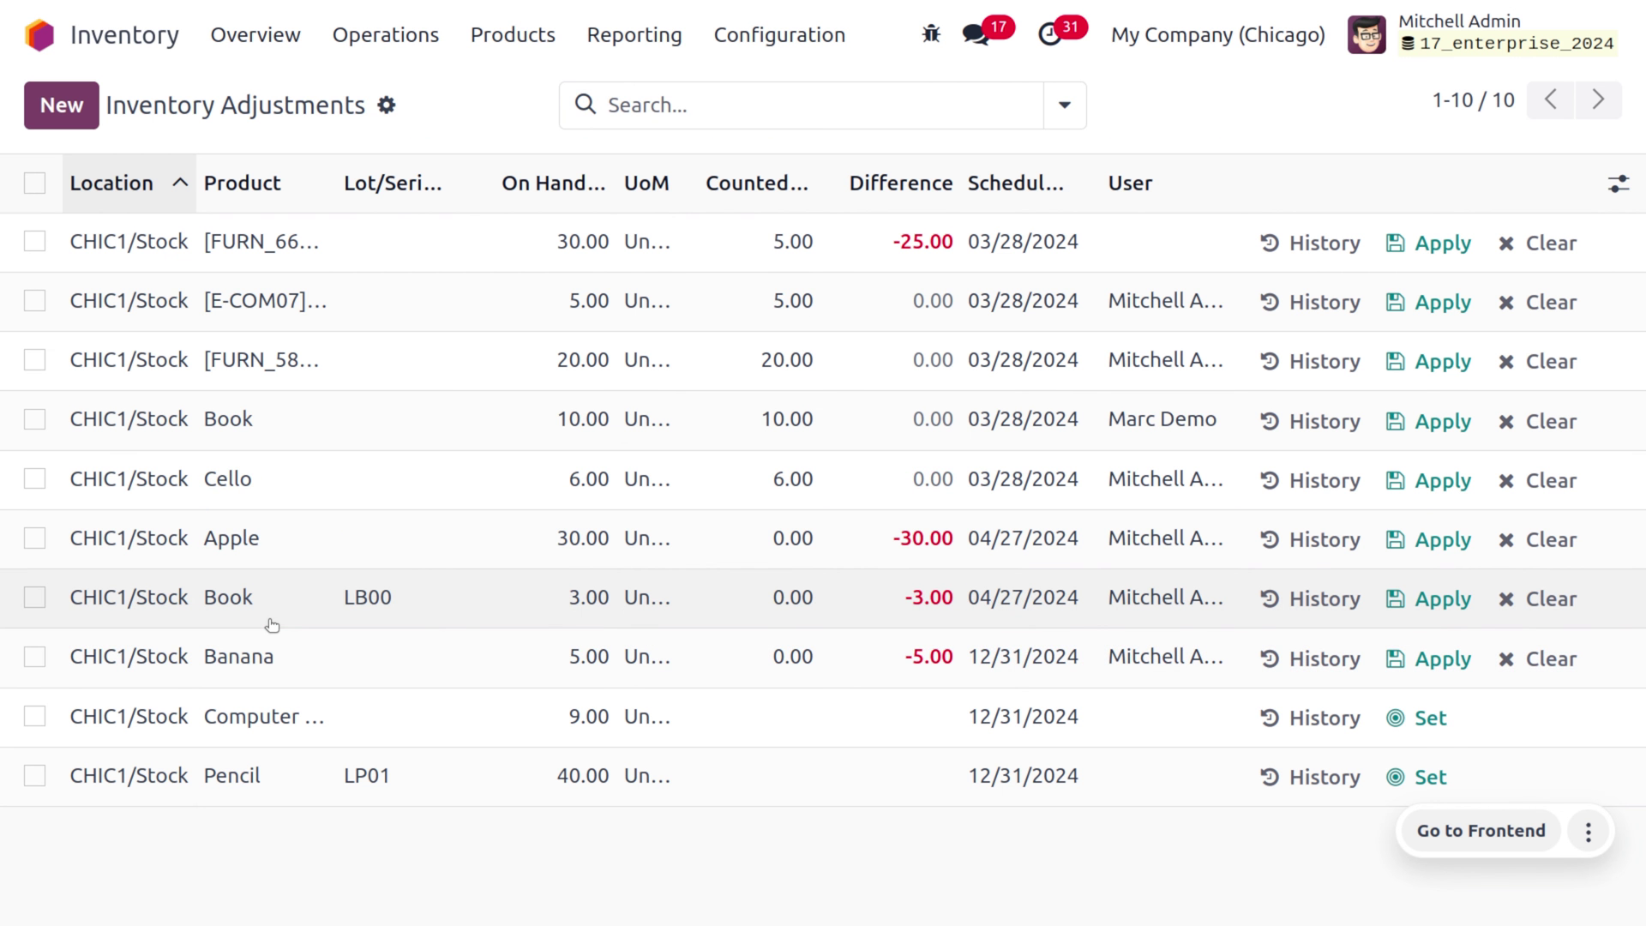